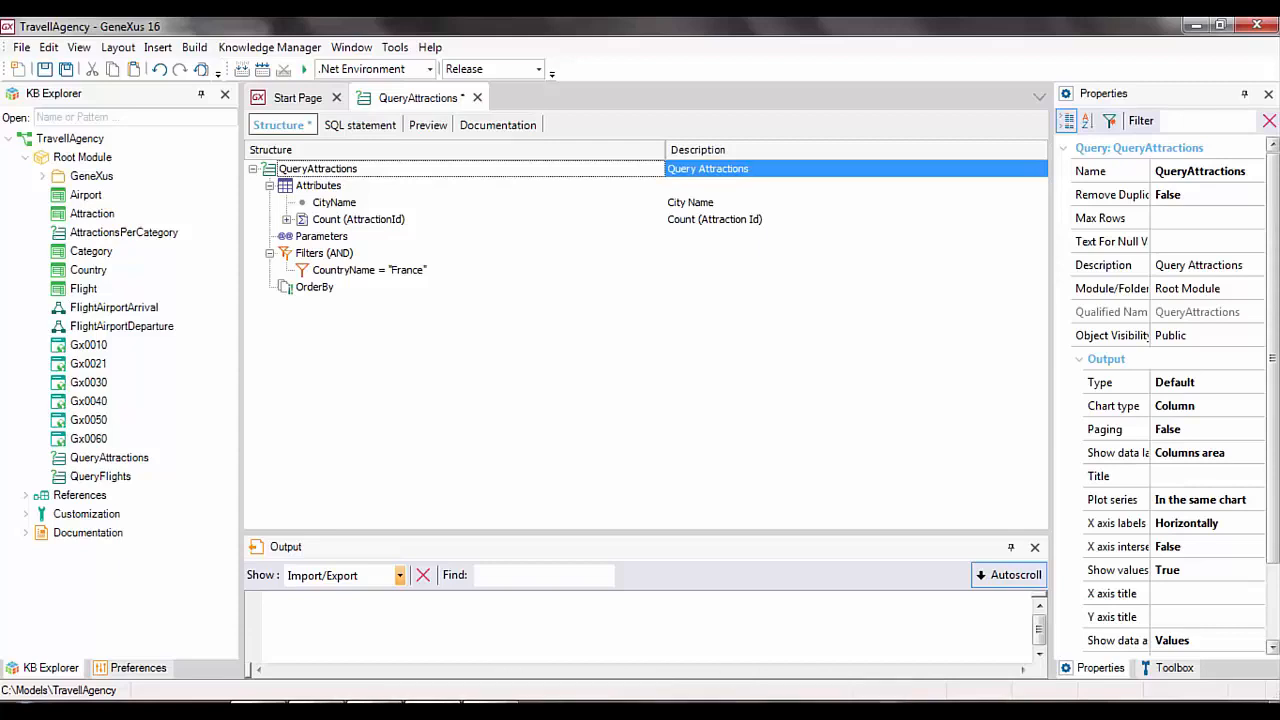
- Save the QueryAttractions query and save a copy of it in the Root Module as QueryAttractionsPerCity
{"action": "key", "text": "ctrl+s"}
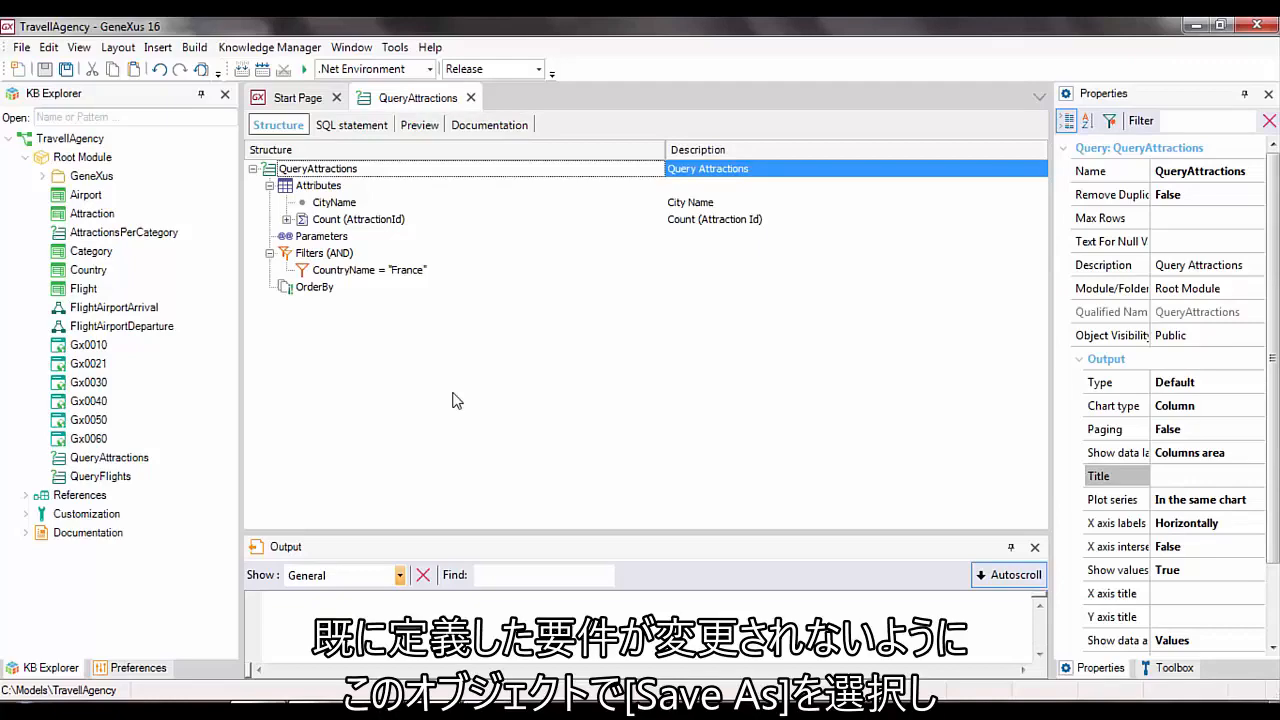
{"action": "right_click", "coordinate": [391, 98]}
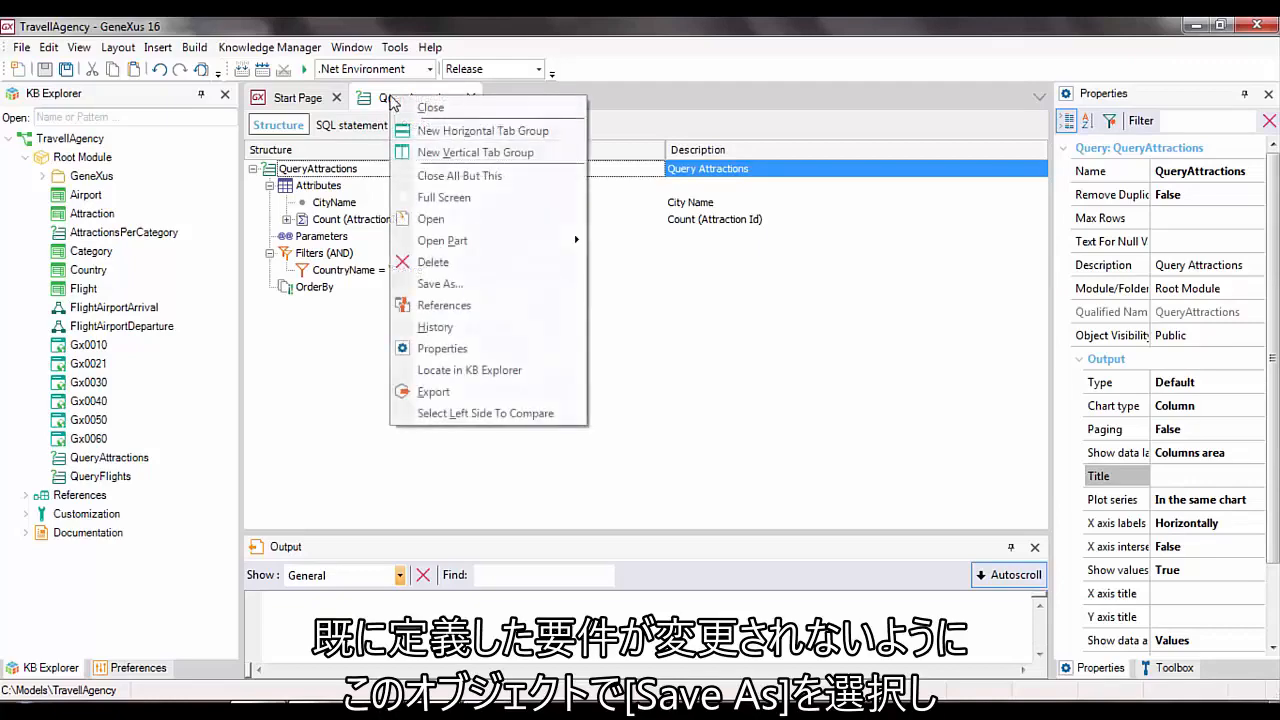
{"action": "left_click", "coordinate": [447, 284]}
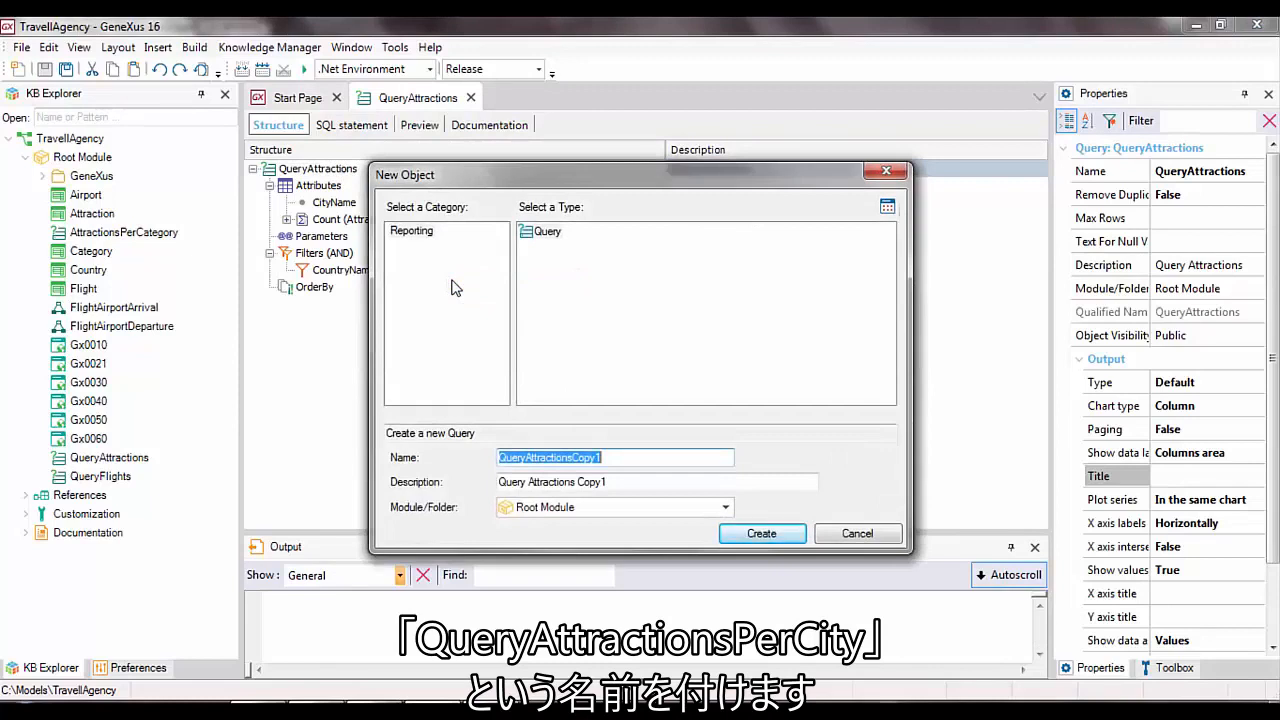
{"action": "type", "text": "QueryAttractionsPerCity"}
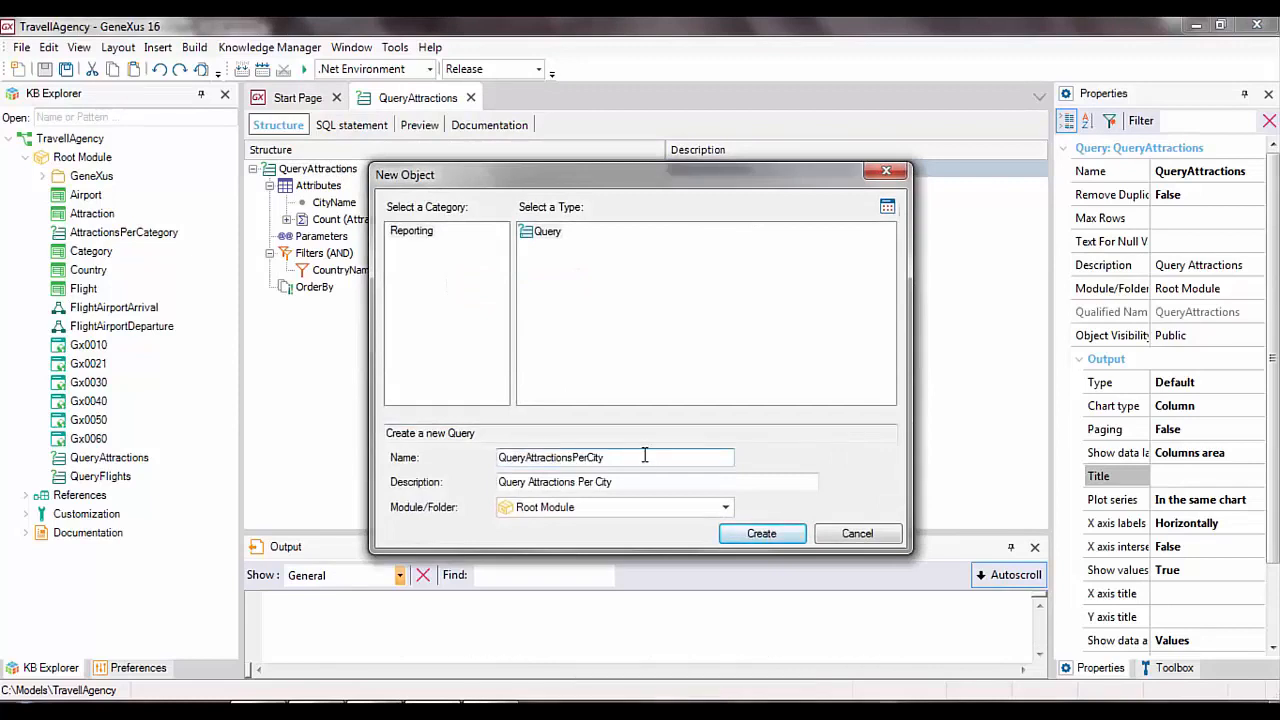
{"action": "left_click", "coordinate": [760, 533]}
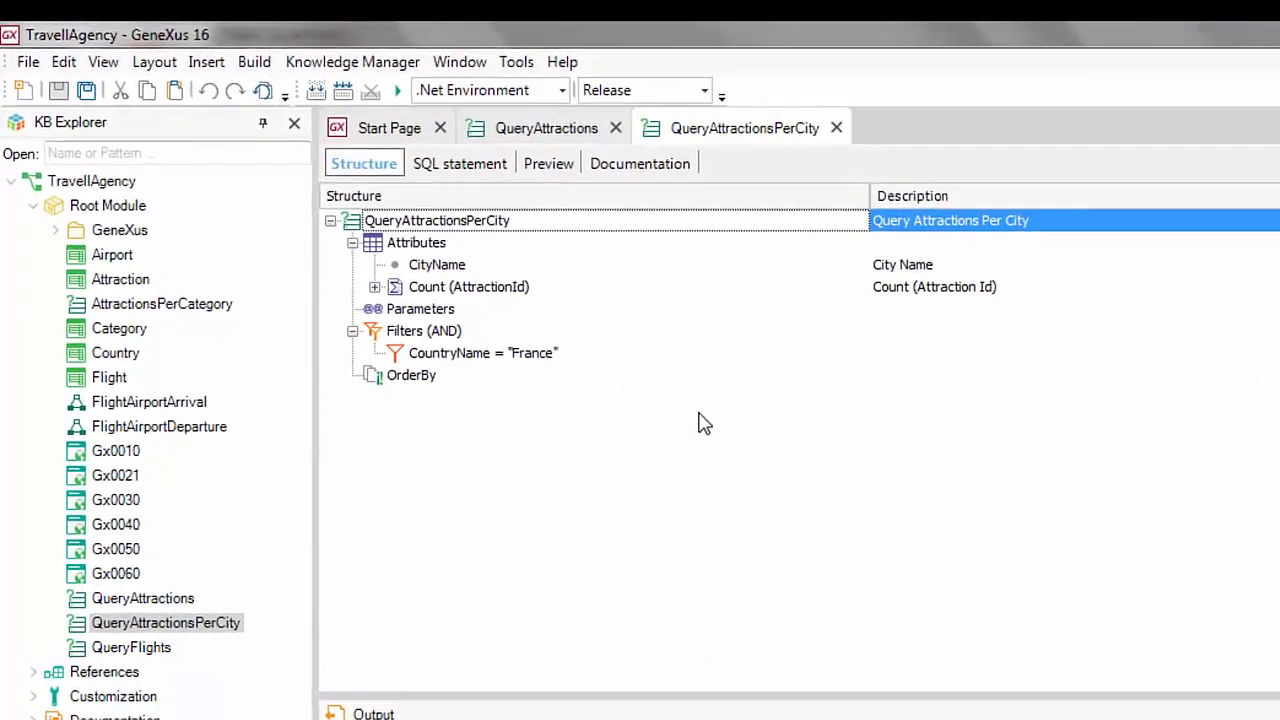
- Declare CountryId as a parameter of the QueryAttractionsPerCity query
{"action": "left_click", "coordinate": [462, 314]}
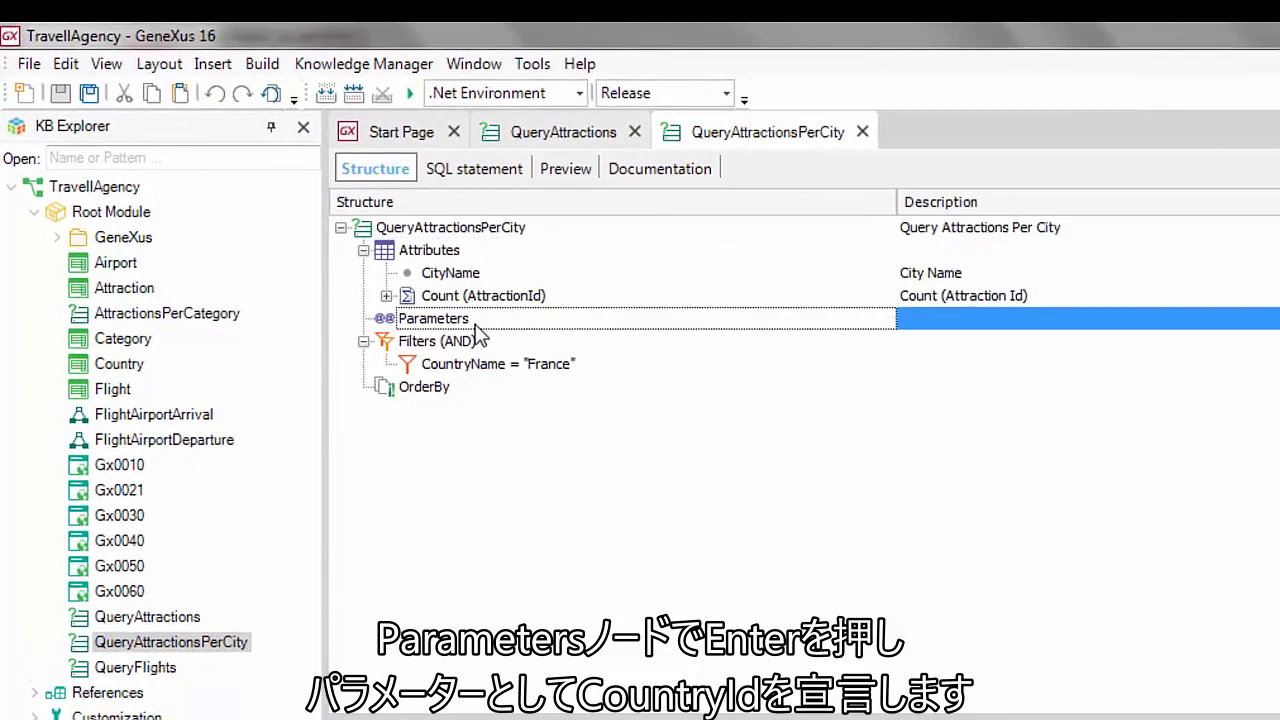
{"action": "key", "text": "Return"}
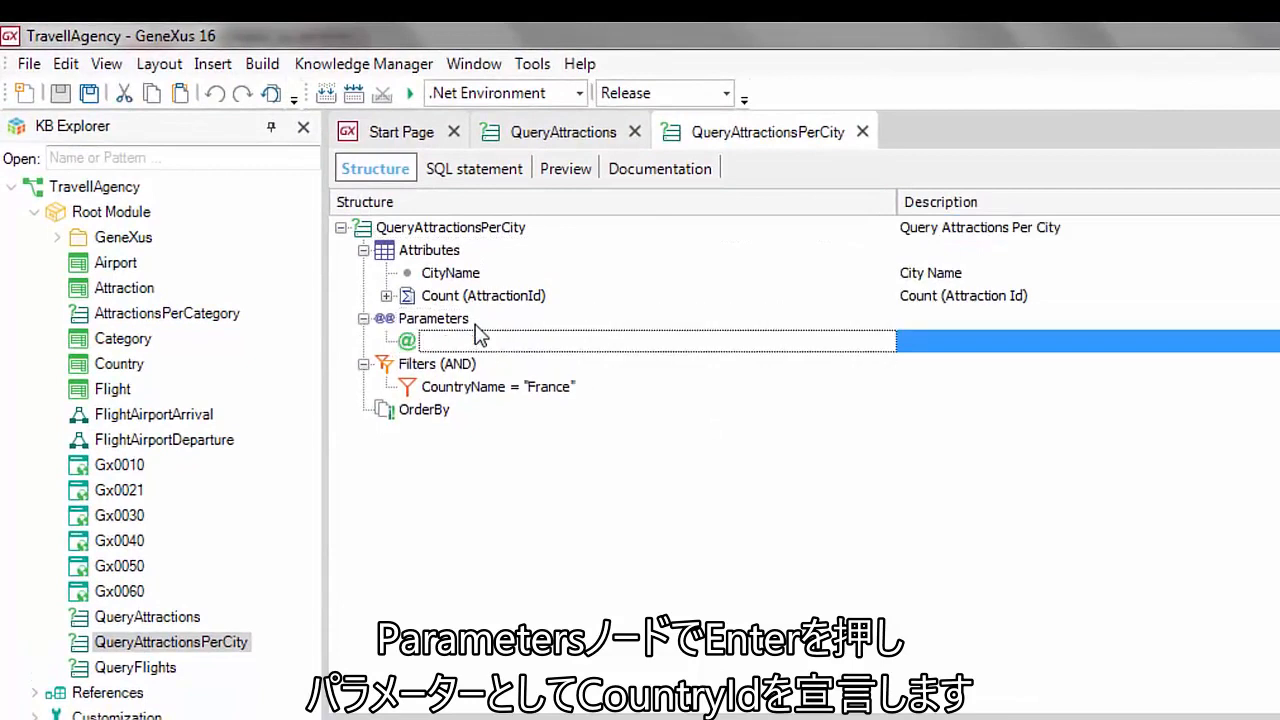
{"action": "type", "text": "Country"}
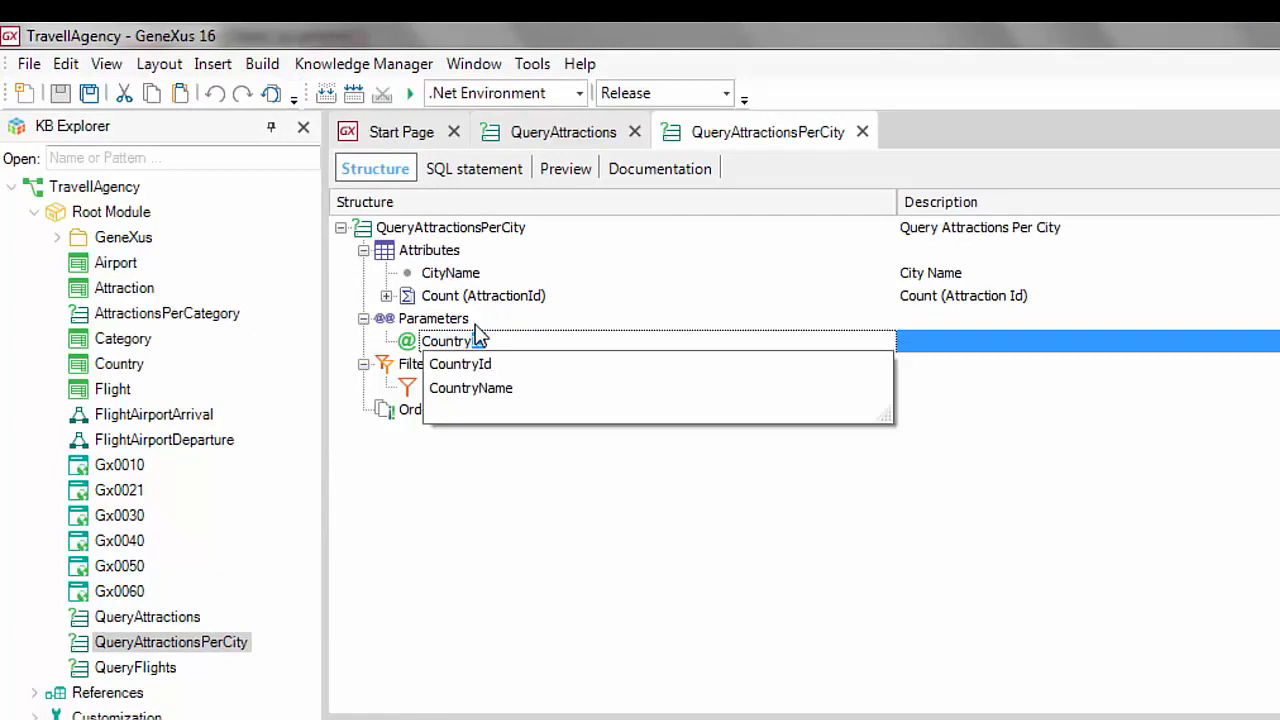
{"action": "key", "text": "Down"}
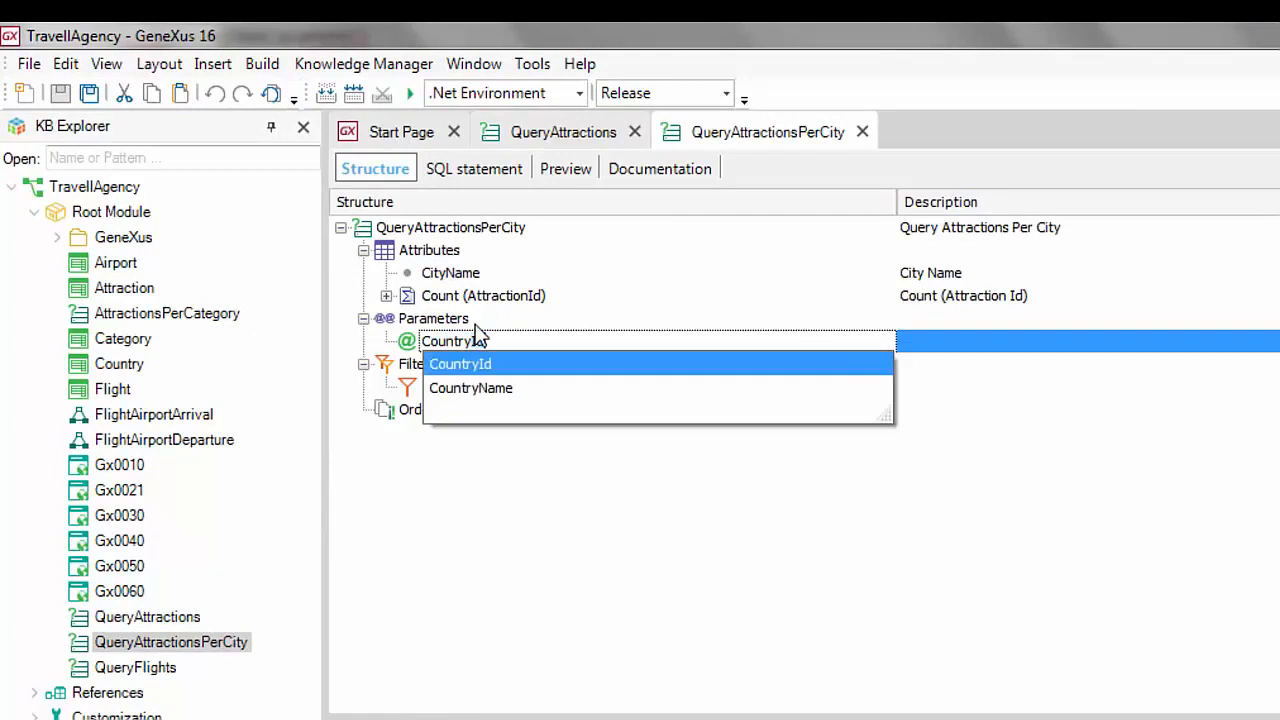
{"action": "key", "text": "Return"}
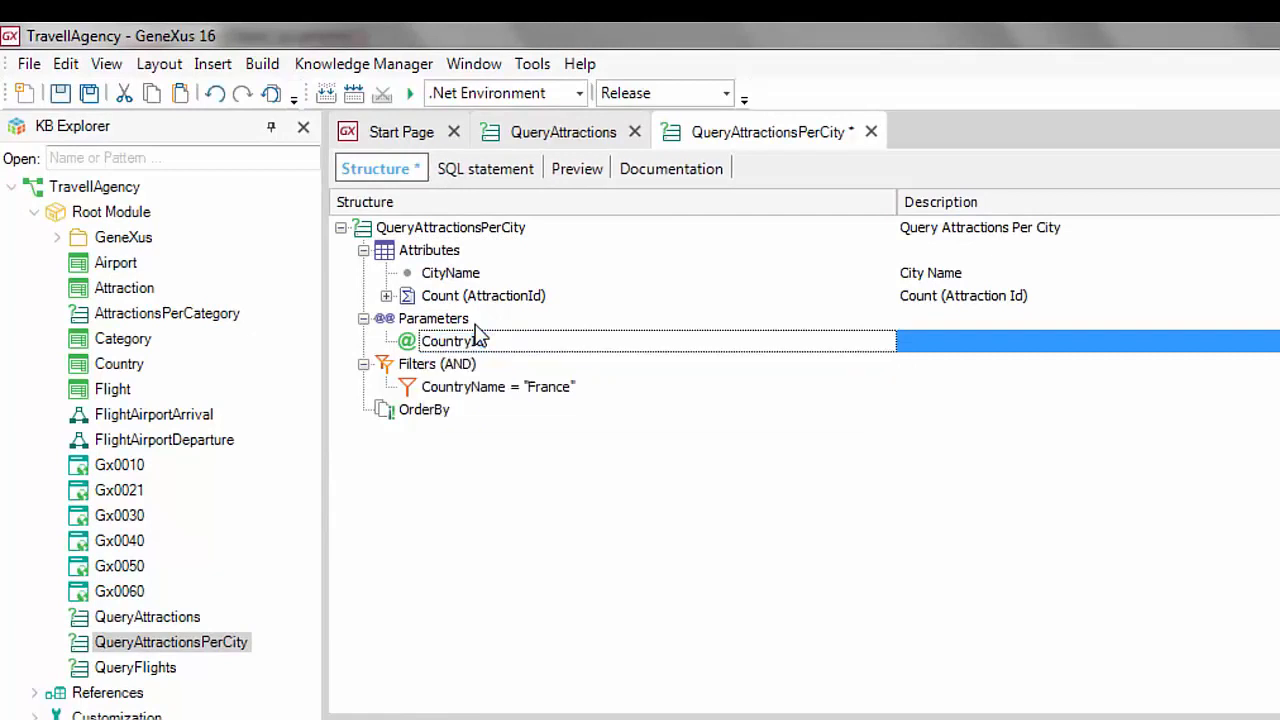
- Replace the CountryName filter in QueryAttractionsPerCity with CountryId = &CountryId and save the query
{"action": "left_click", "coordinate": [586, 394]}
{"action": "left_click_drag", "start_coordinate": [591, 397], "coordinate": [400, 405]}
{"action": "type", "text": "CountryId"}
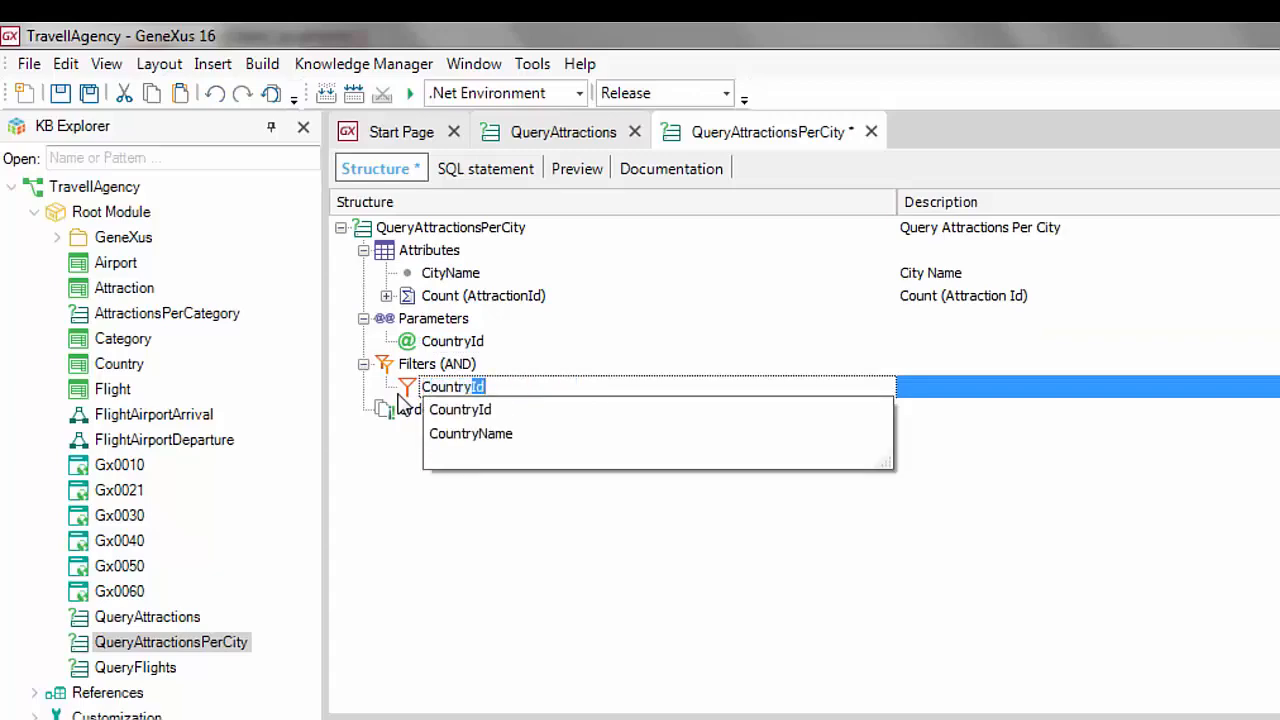
{"action": "key", "text": "Return"}
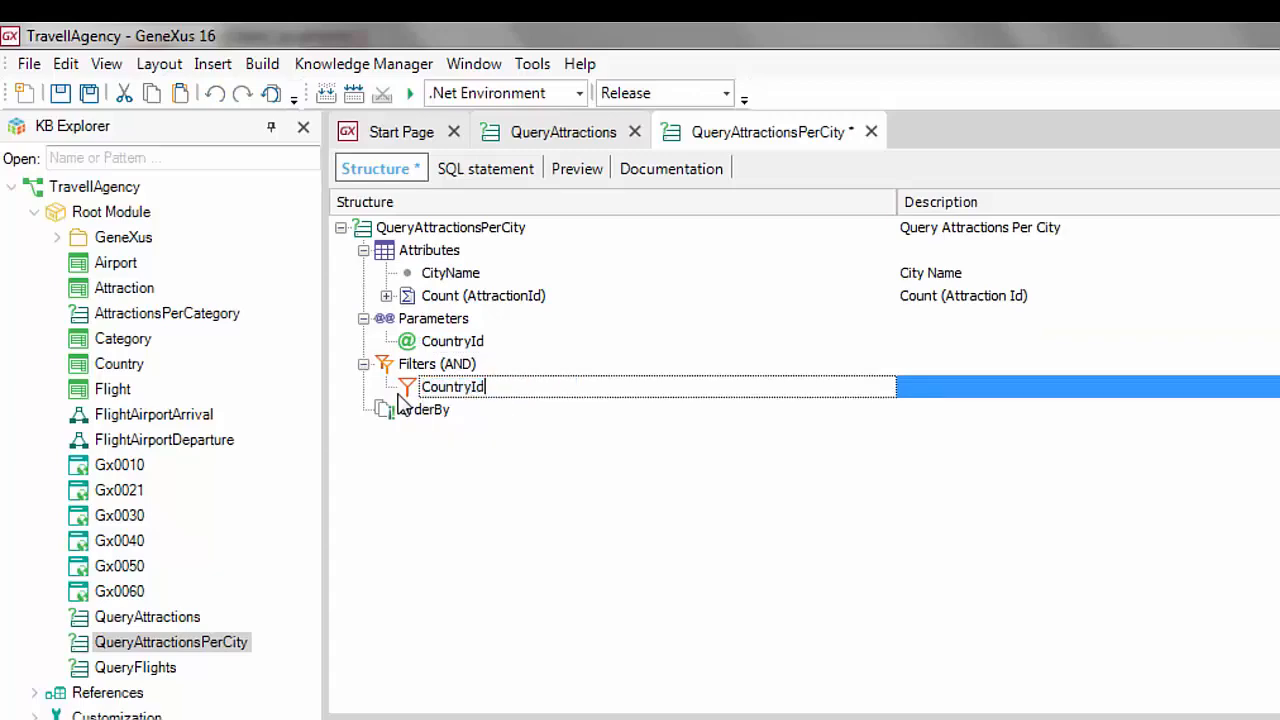
{"action": "type", "text": "= &CountryId"}
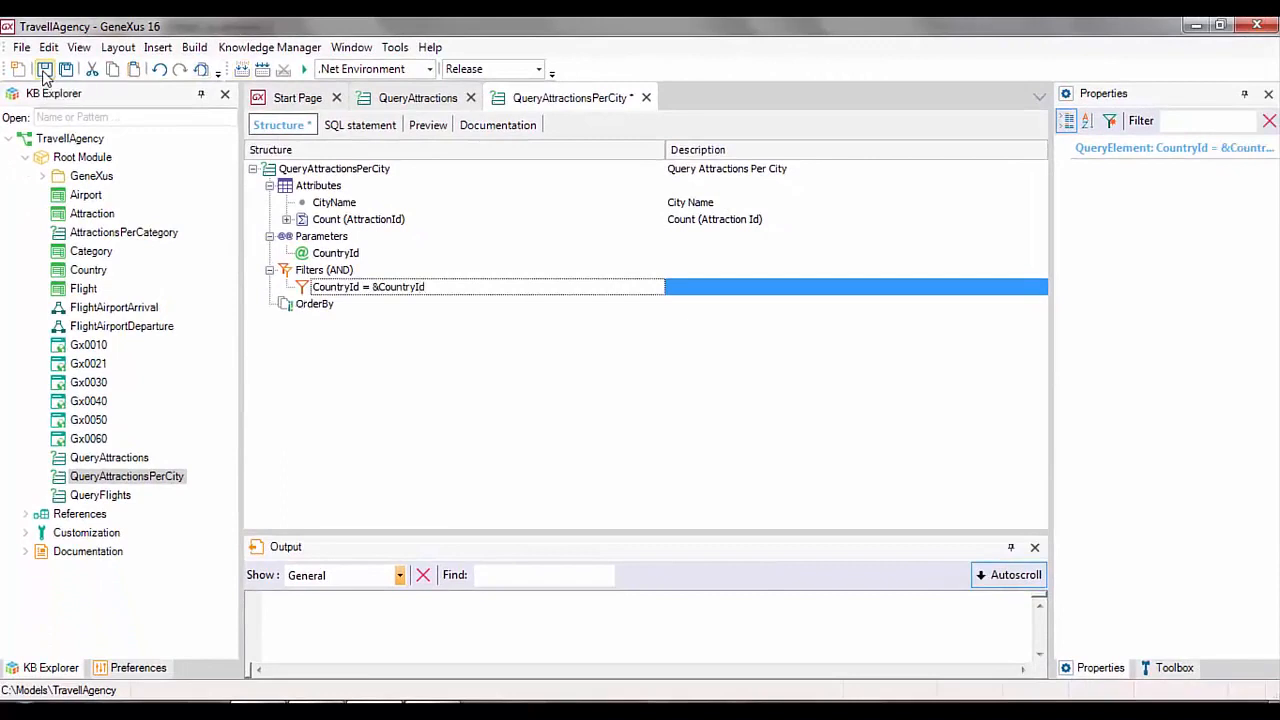
{"action": "left_click", "coordinate": [44, 69]}
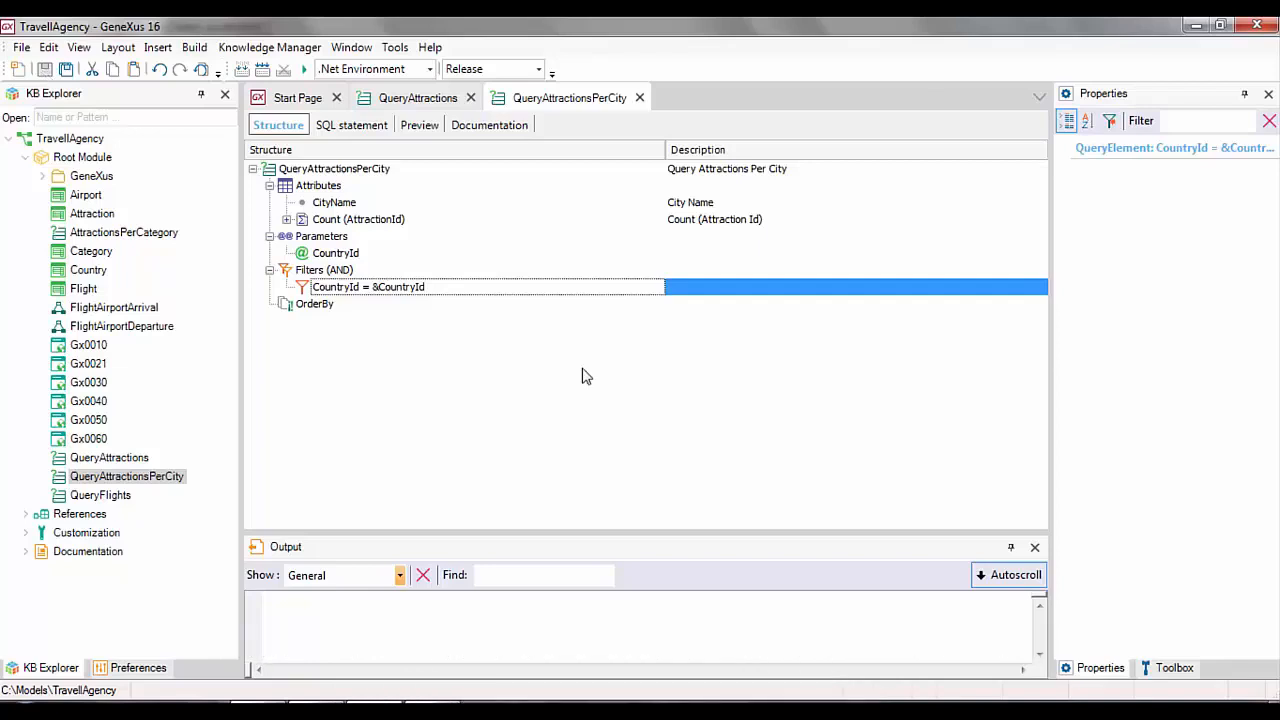
- Open the Flight transaction's structure and create a new Query object named QueryFlights in the Root Module
{"action": "left_click", "coordinate": [84, 289]}
{"action": "double_click", "coordinate": [84, 290]}
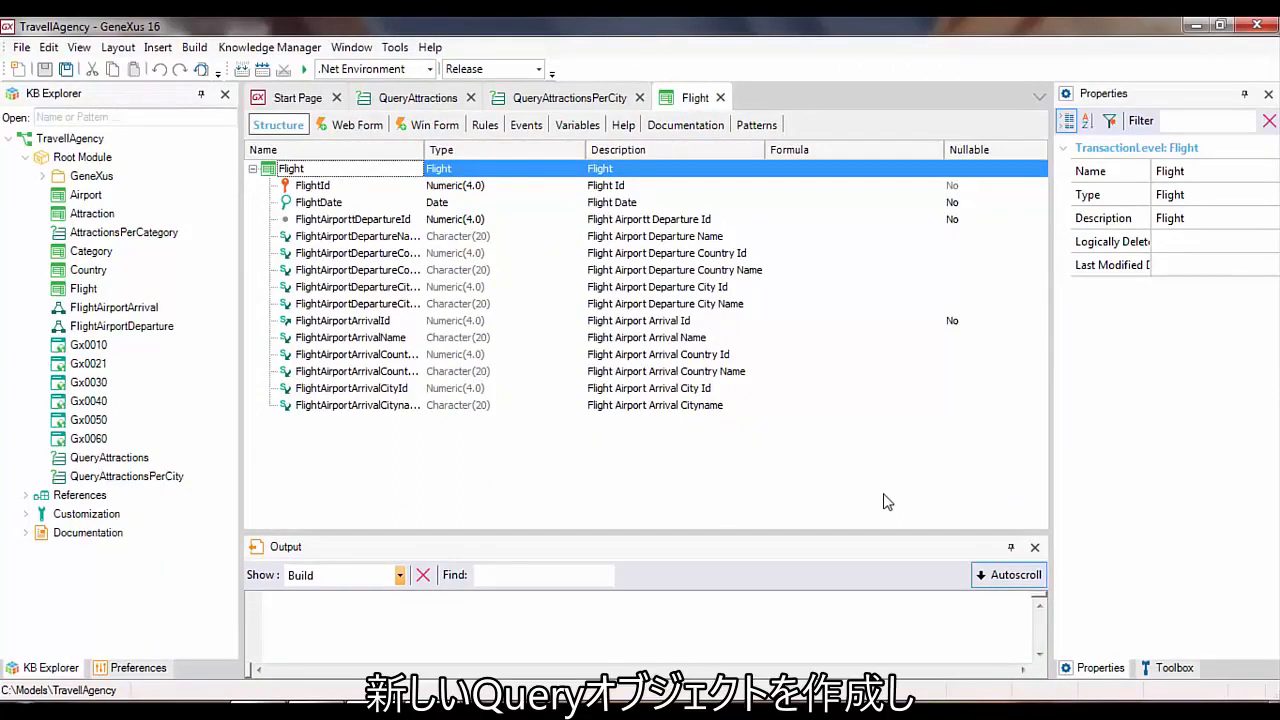
{"action": "key", "text": "ctrl+n"}
{"action": "left_click", "coordinate": [546, 247]}
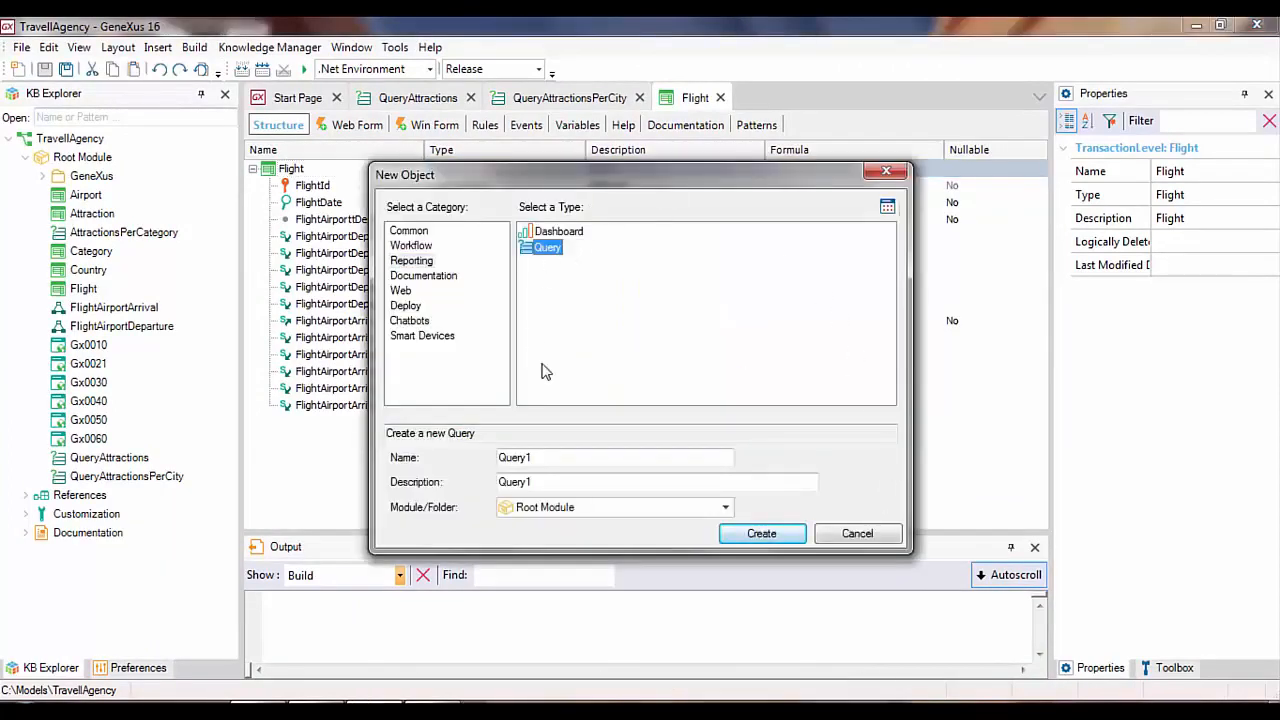
{"action": "left_click", "coordinate": [563, 458]}
{"action": "key", "text": "BackSpace"}
{"action": "type", "text": "Flights"}
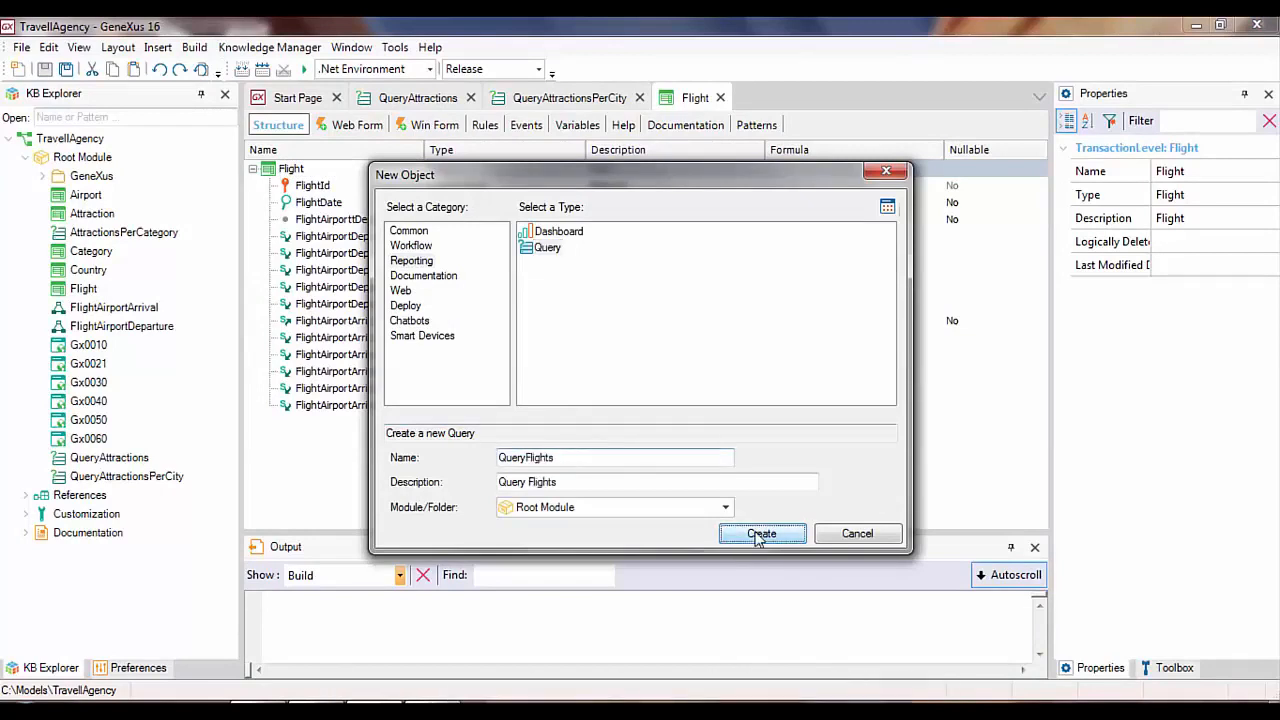
{"action": "left_click", "coordinate": [760, 534]}
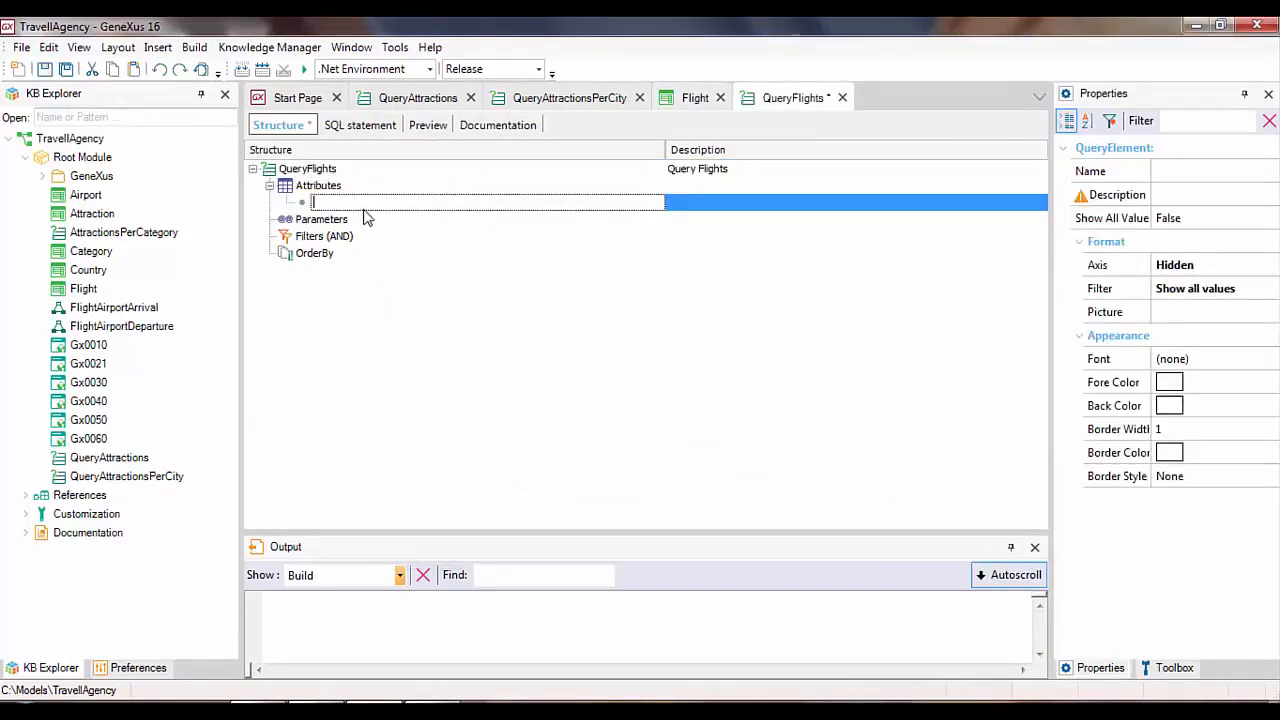
- Add CountryName as the first attribute of the QueryFlights query
{"action": "type", "text": "Count ("}
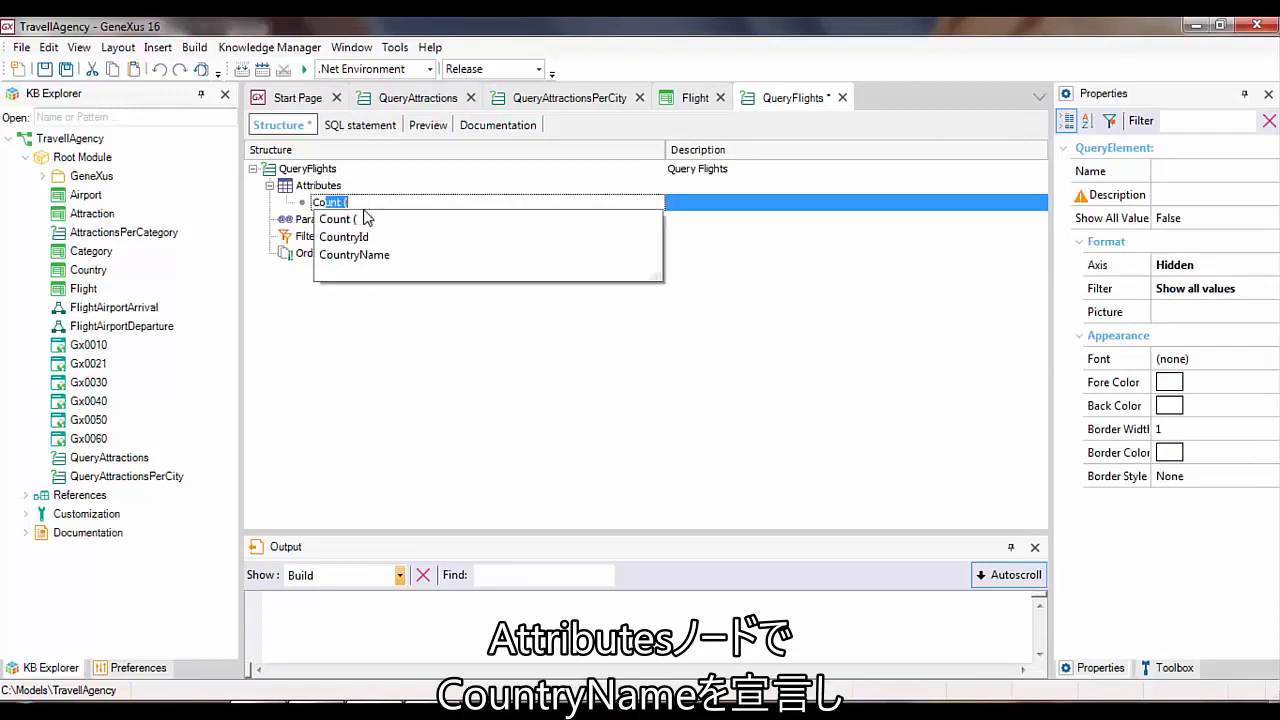
{"action": "key", "text": "Down"}
{"action": "key", "text": "Down"}
{"action": "key", "text": "Down"}
{"action": "key", "text": "Return"}
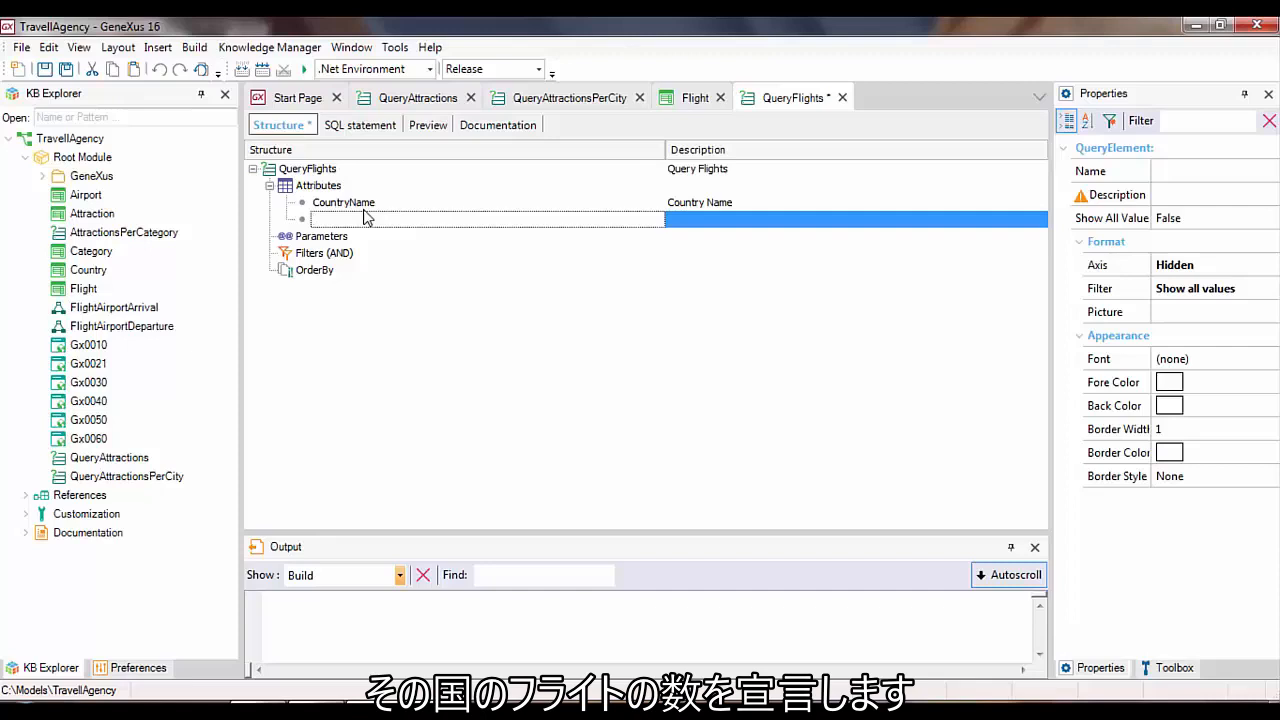
- Add the aggregate count(FlightDate) as the second attribute of QueryFlights
{"action": "type", "text": "count"}
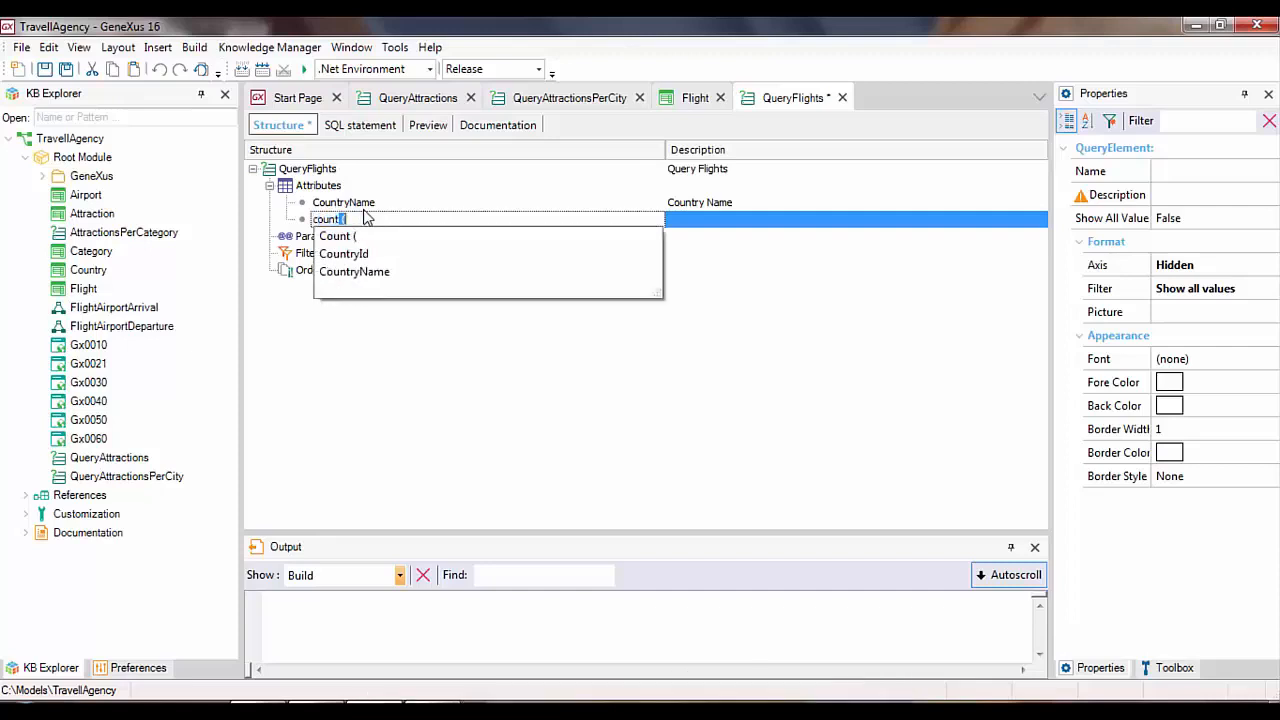
{"action": "type", "text": "(f"}
{"action": "key", "text": "Down"}
{"action": "key", "text": "Down"}
{"action": "key", "text": "Down"}
{"action": "key", "text": "Down"}
{"action": "key", "text": "Down"}
{"action": "key", "text": "Down"}
{"action": "key", "text": "Down"}
{"action": "key", "text": "Down"}
{"action": "key", "text": "Down"}
{"action": "key", "text": "Down"}
{"action": "key", "text": "Down"}
{"action": "key", "text": "Down"}
{"action": "key", "text": "Down"}
{"action": "key", "text": "Down"}
{"action": "key", "text": "Down"}
{"action": "key", "text": "Down"}
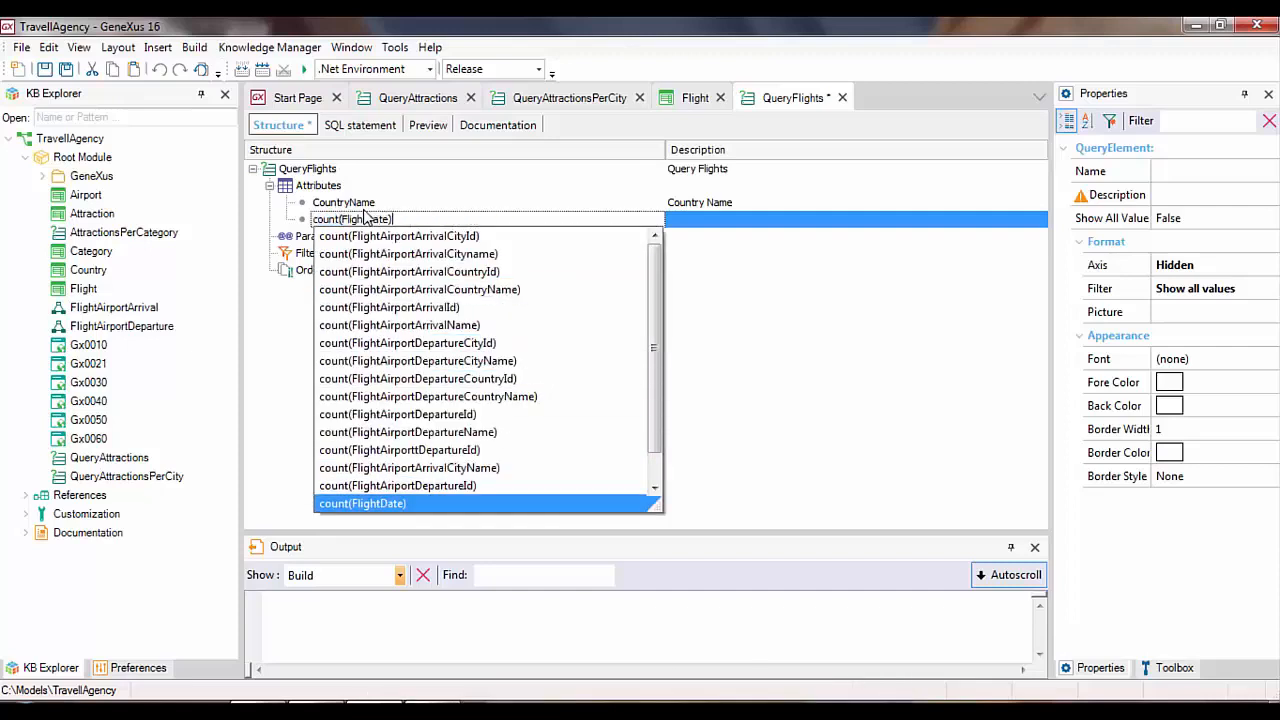
{"action": "key", "text": "Return"}
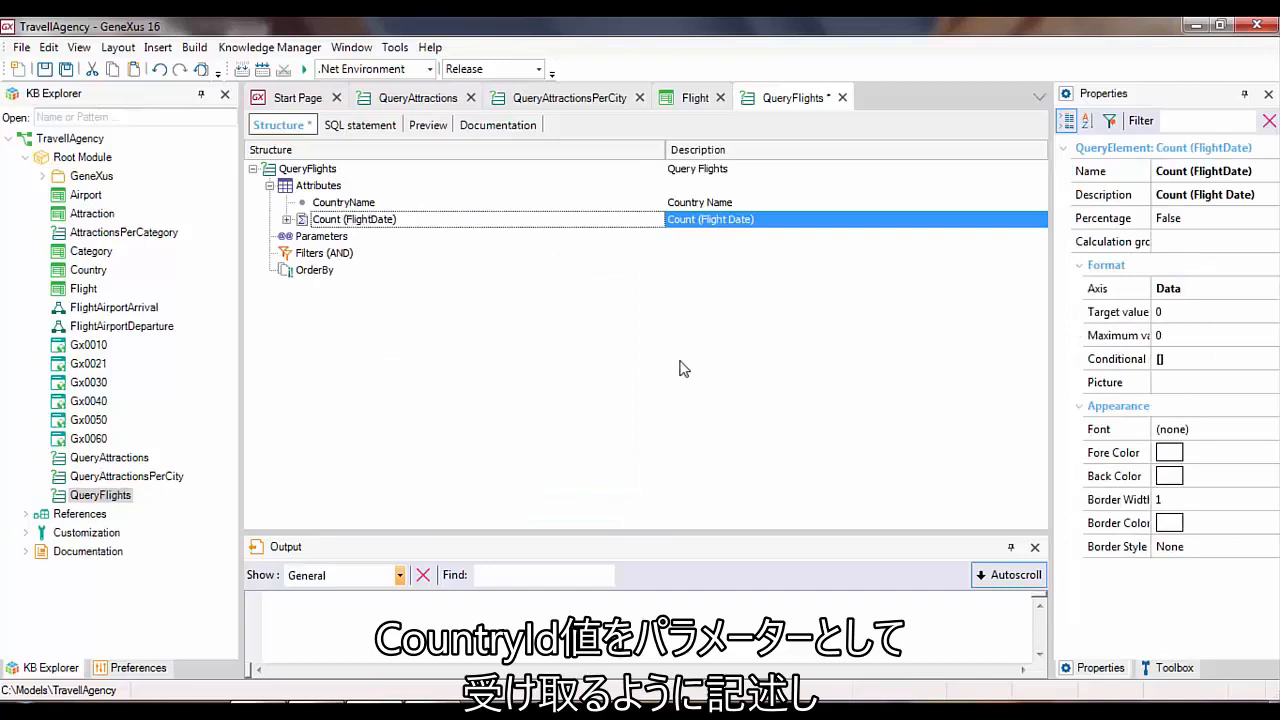
- Declare CountryId as a parameter of the QueryFlights query
{"action": "key", "text": "Down"}
{"action": "type", "text": "coun"}
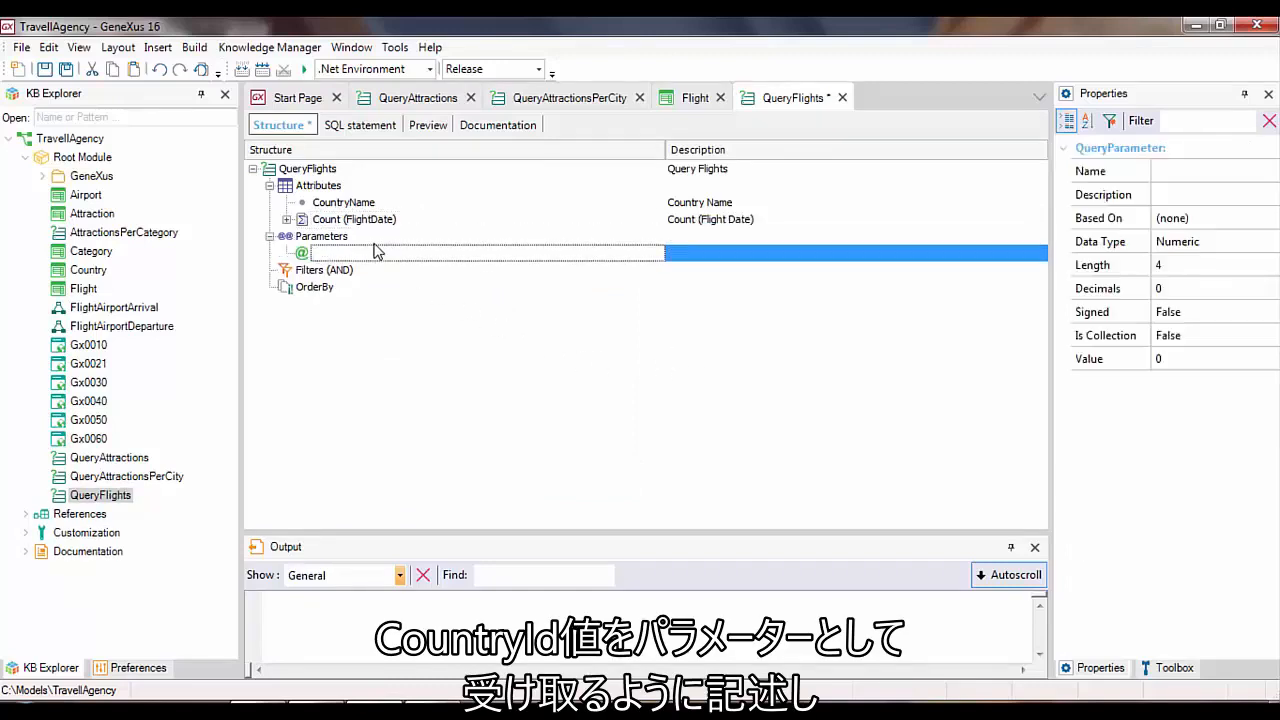
{"action": "key", "text": "Down"}
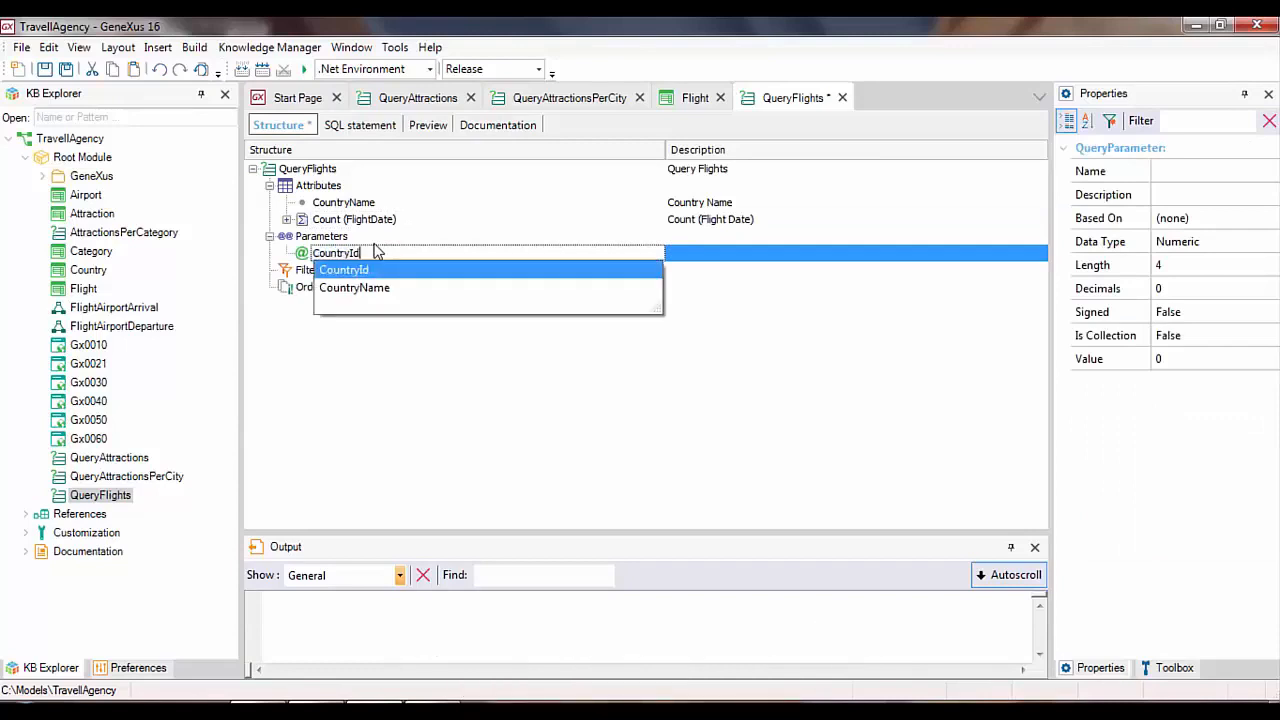
{"action": "key", "text": "Return"}
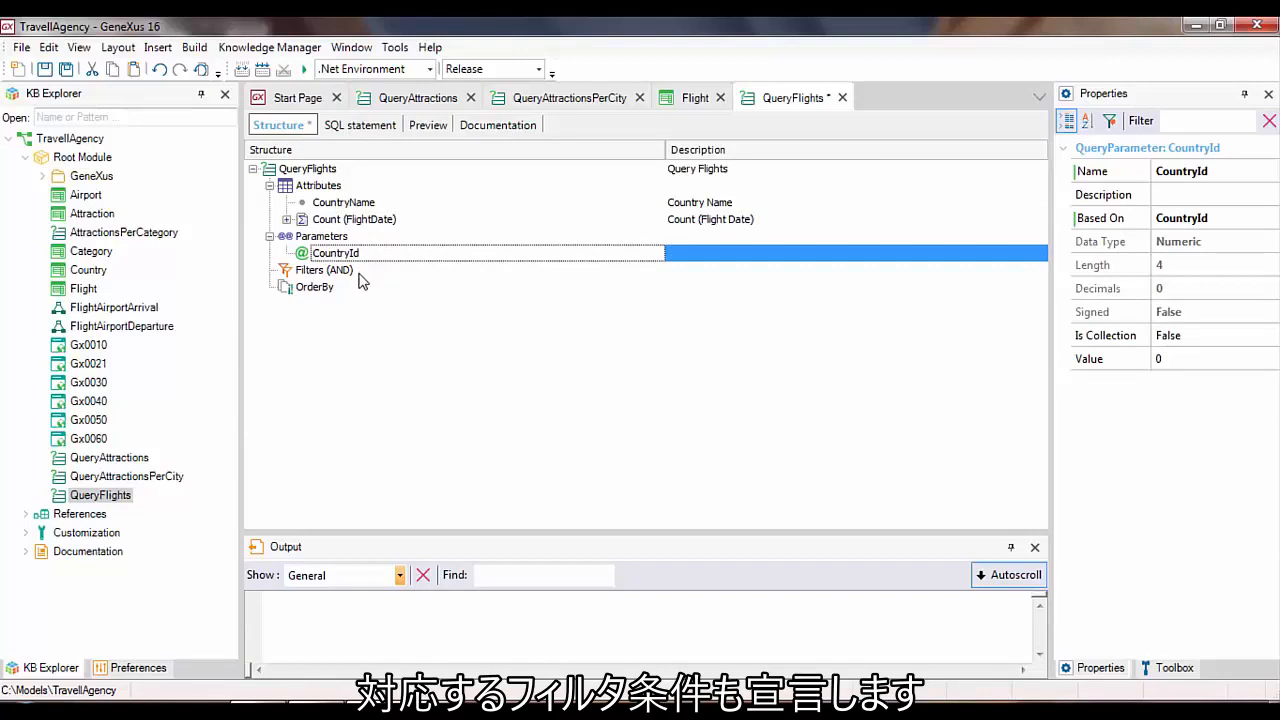
- Add the filter FlightAirportArrivalCountryId = &CountryId to QueryFlights and save the query
{"action": "left_click", "coordinate": [340, 270]}
{"action": "key", "text": "Insert"}
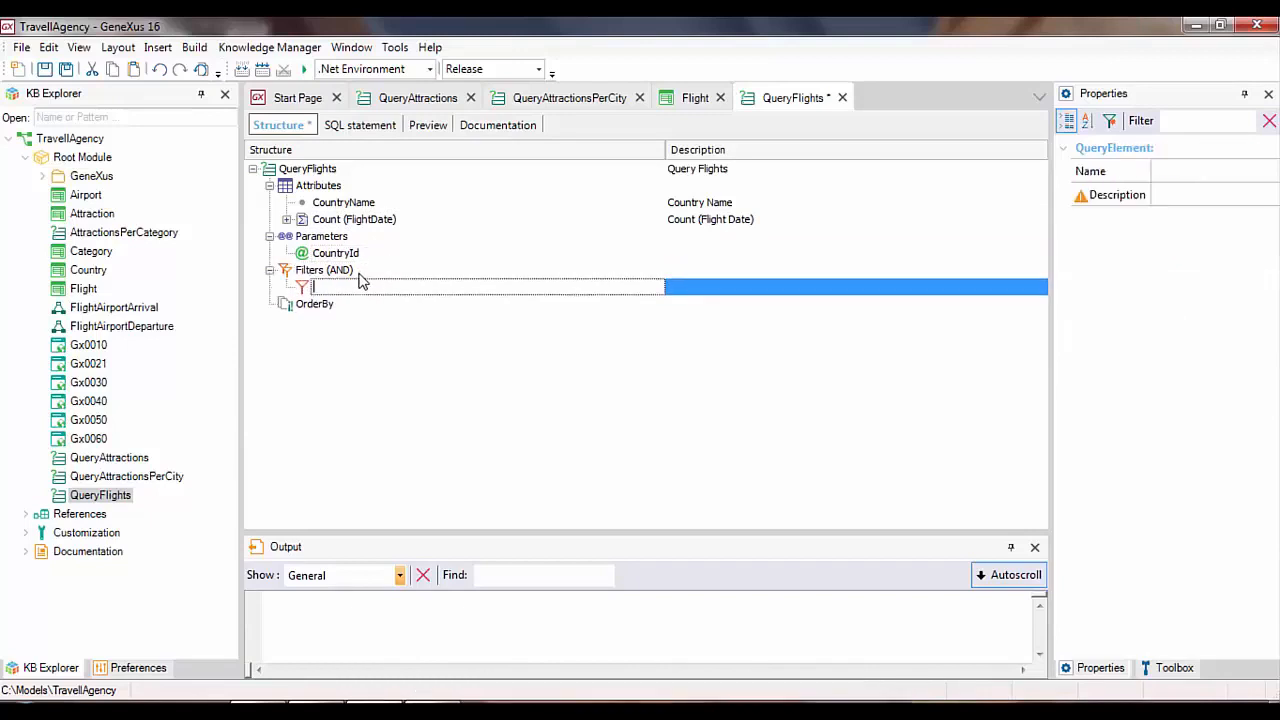
{"action": "type", "text": "Fl"}
{"action": "left_click", "coordinate": [414, 340]}
{"action": "type", "text": "= &"}
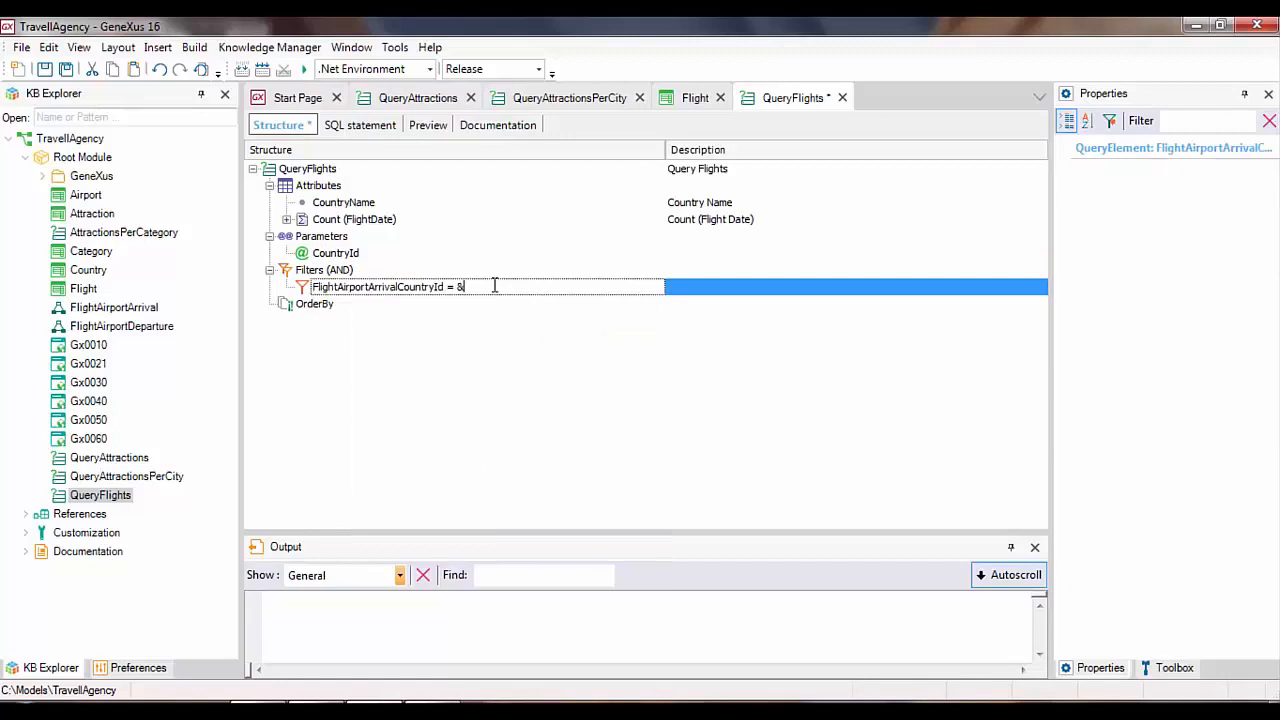
{"action": "type", "text": "CountryId"}
{"action": "left_click", "coordinate": [44, 71]}
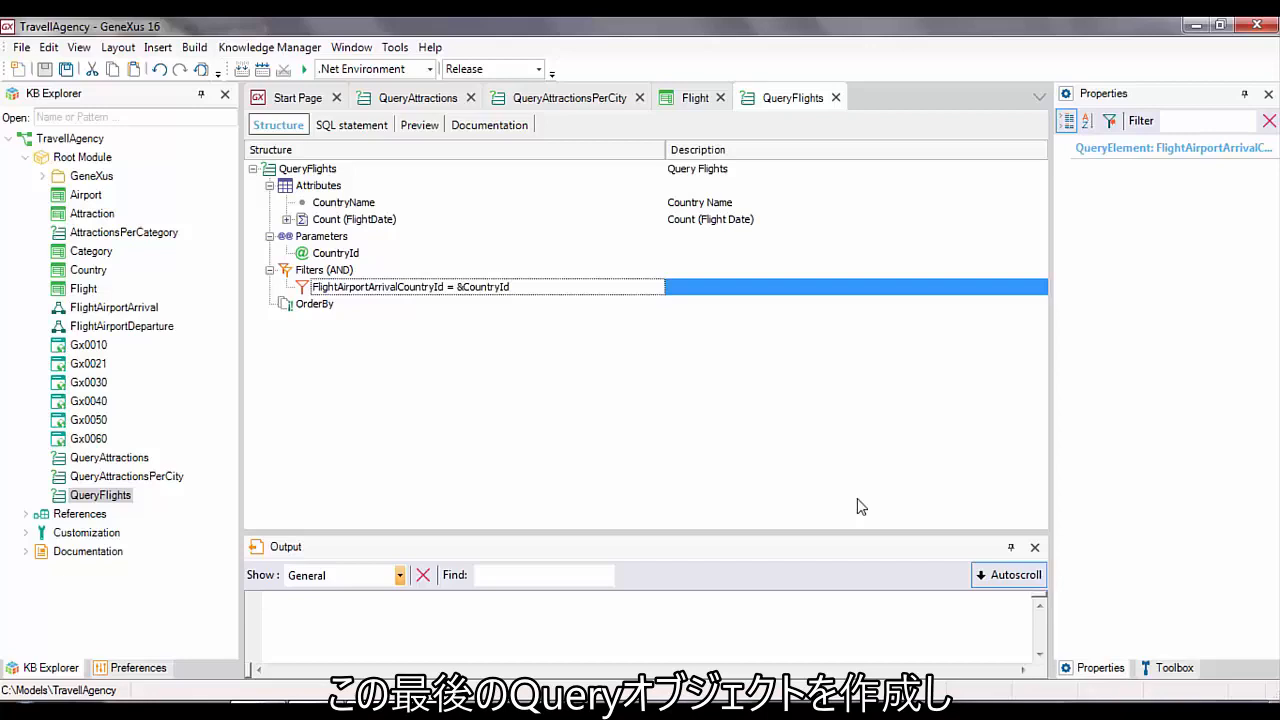
- Create a new Query object named QueryAttractionsPerCategory in the Root Module
{"action": "key", "text": "ctrl+n"}
{"action": "left_click", "coordinate": [568, 457]}
{"action": "key", "text": "BackSpace"}
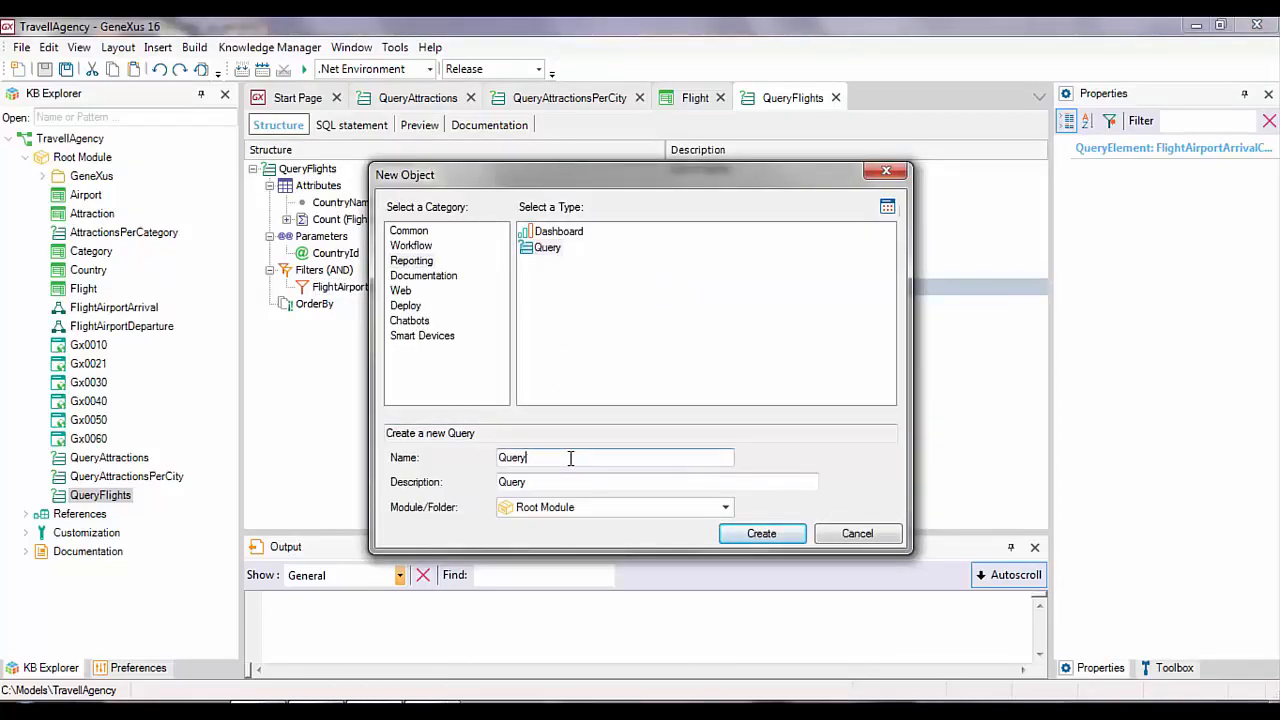
{"action": "type", "text": "AttractionsPerCategory"}
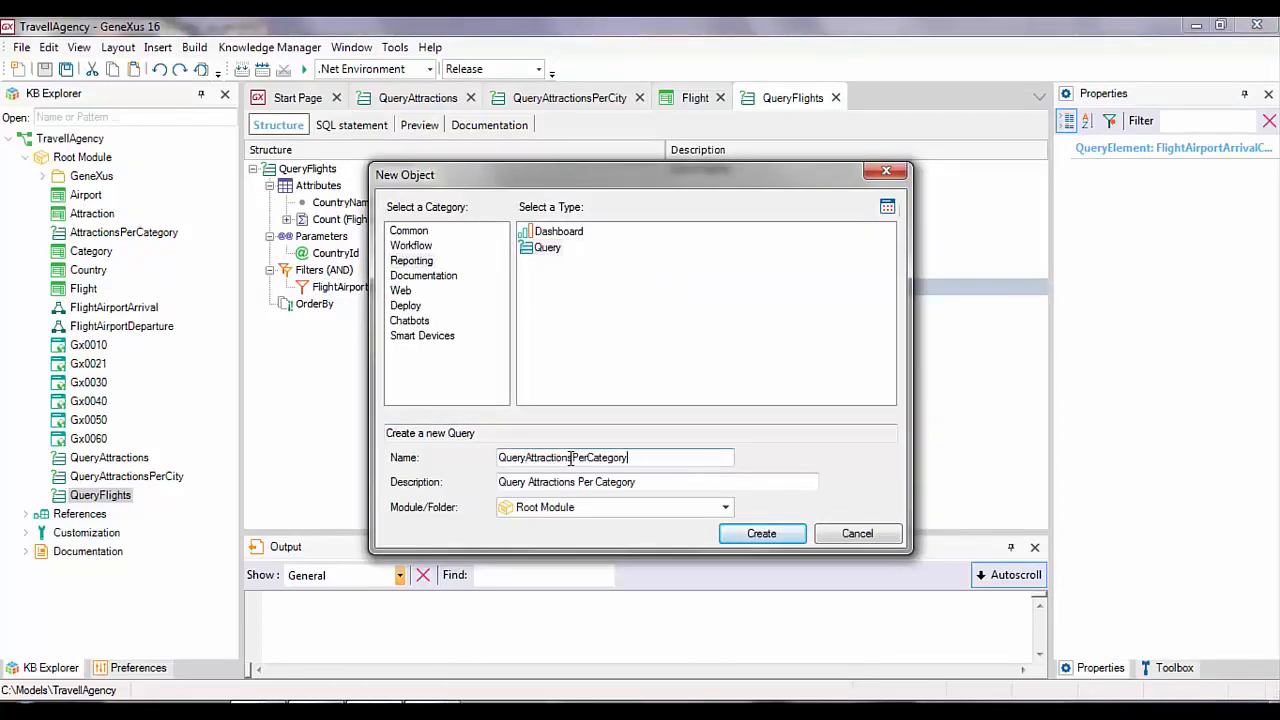
{"action": "left_click", "coordinate": [760, 533]}
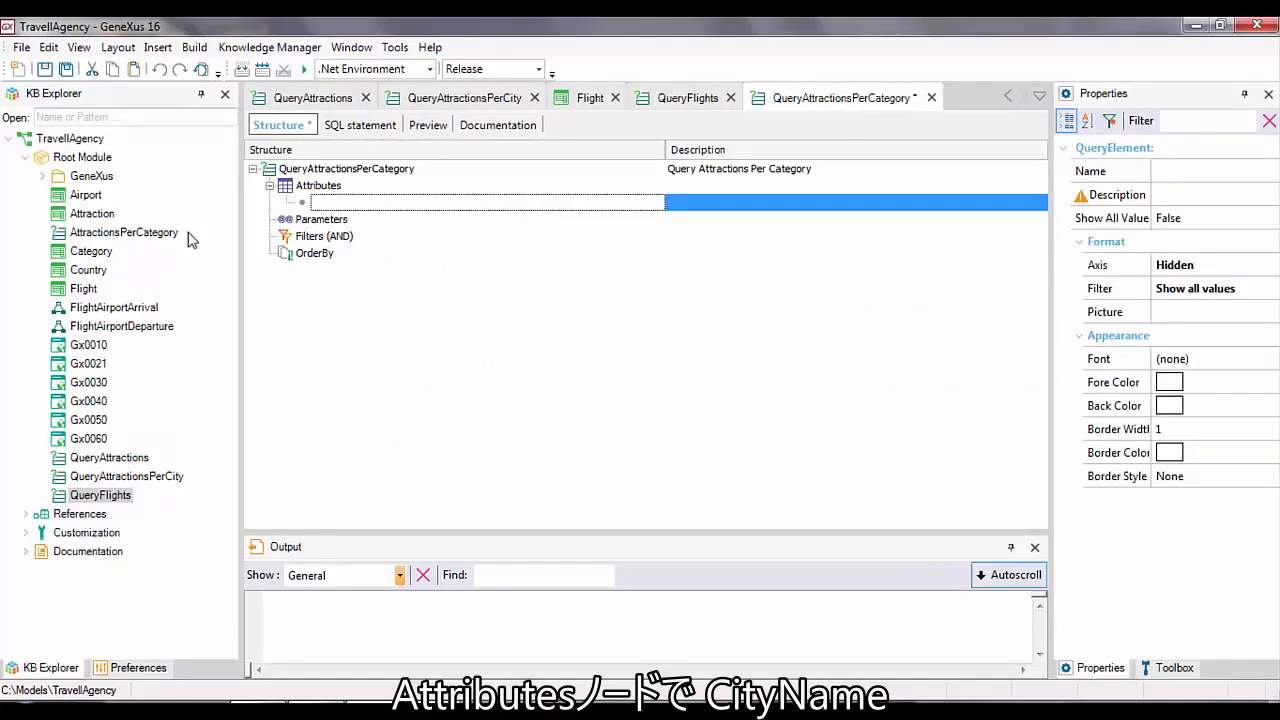
- Add CityName and CategoryName as attributes of the QueryAttractionsPerCategory query
{"action": "type", "text": "cit"}
{"action": "key", "text": "Down"}
{"action": "key", "text": "Down"}
{"action": "key", "text": "Return"}
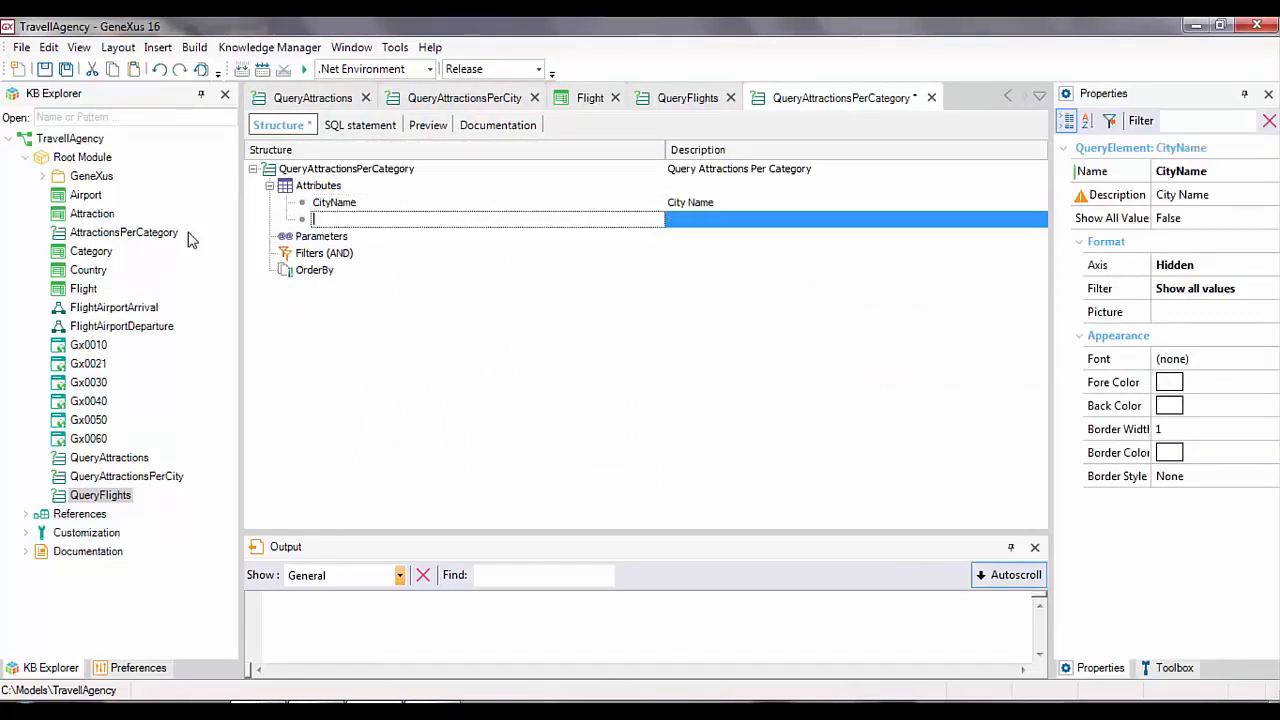
{"action": "type", "text": "cat"}
{"action": "key", "text": "Down"}
{"action": "key", "text": "Down"}
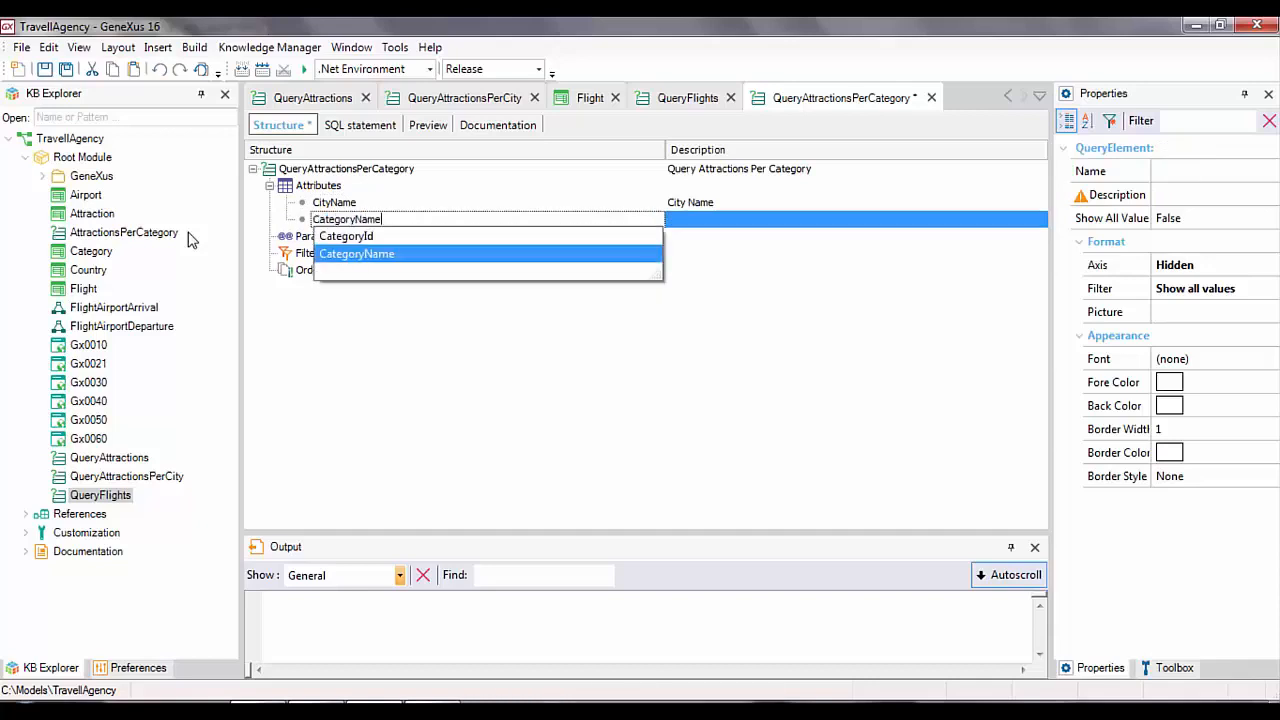
{"action": "key", "text": "Return"}
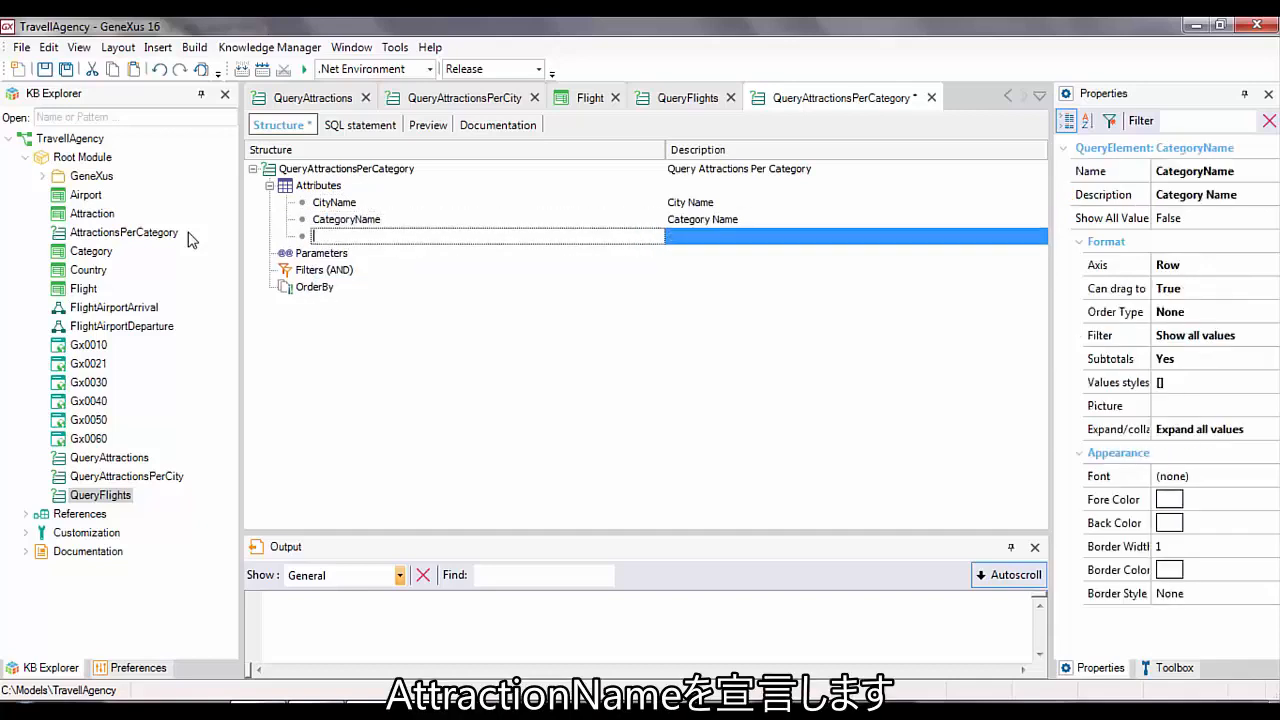
- Add AttractionName as the third attribute of the QueryAttractionsPerCategory query
{"action": "type", "text": "att"}
{"action": "key", "text": "Down"}
{"action": "key", "text": "Down"}
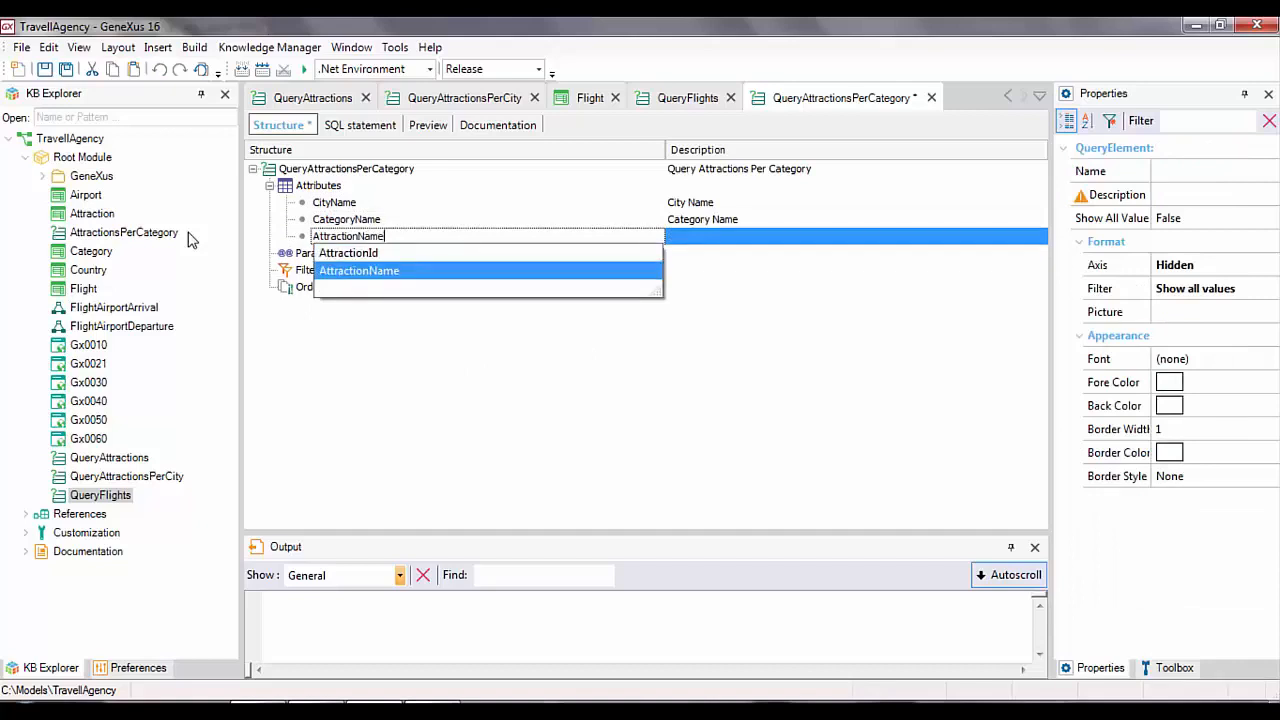
{"action": "key", "text": "Return"}
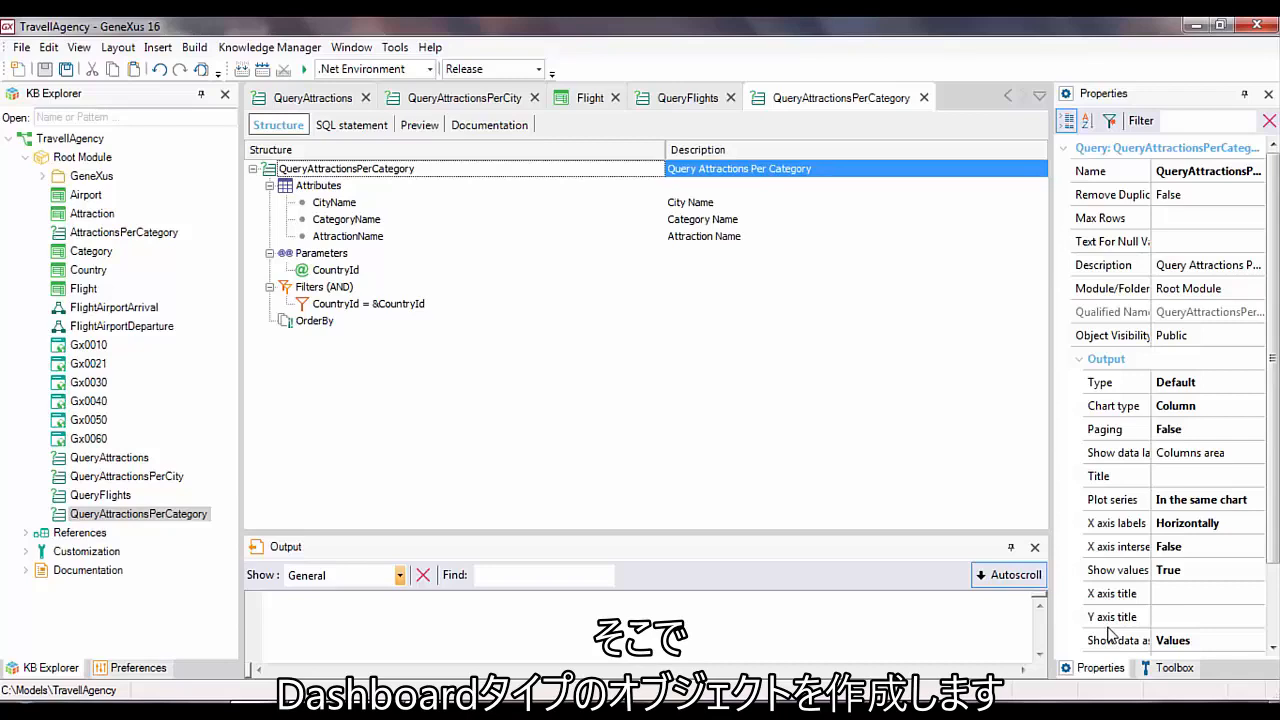
- Create a new Dashboard object named TravelAgencyDashboard in the Root Module
{"action": "key", "text": "ctrl+n"}
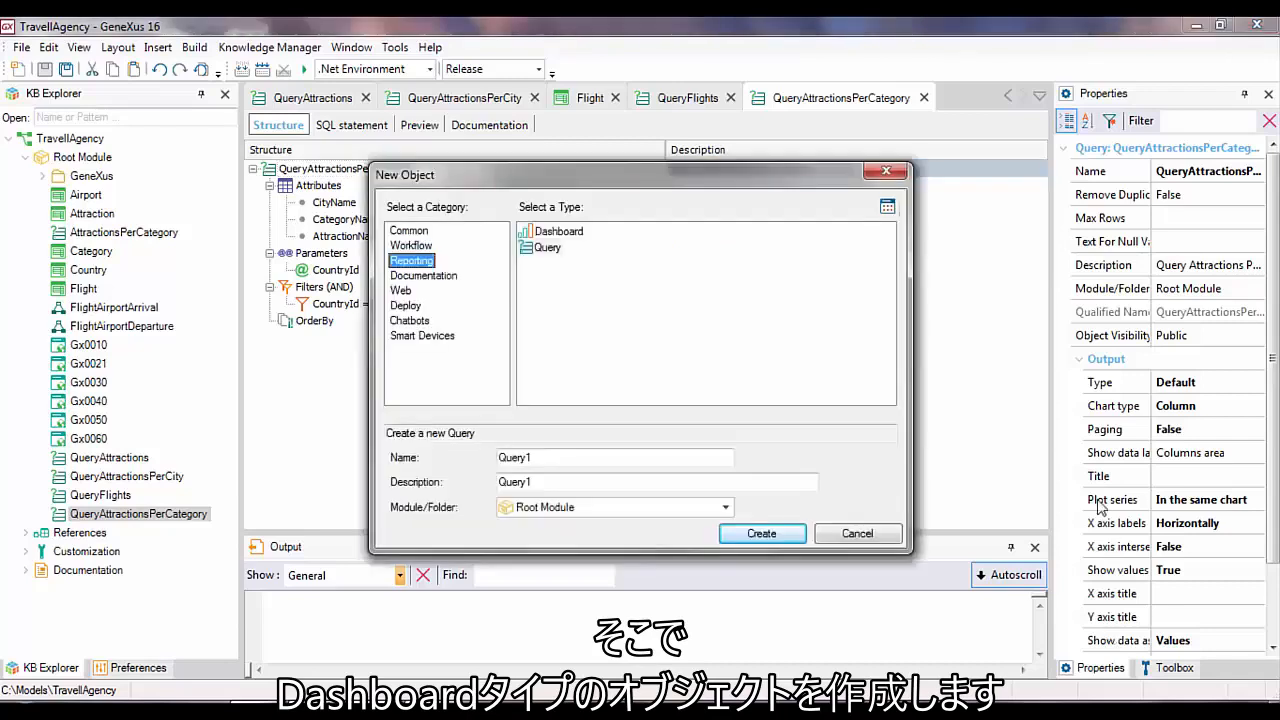
{"action": "left_click", "coordinate": [585, 233]}
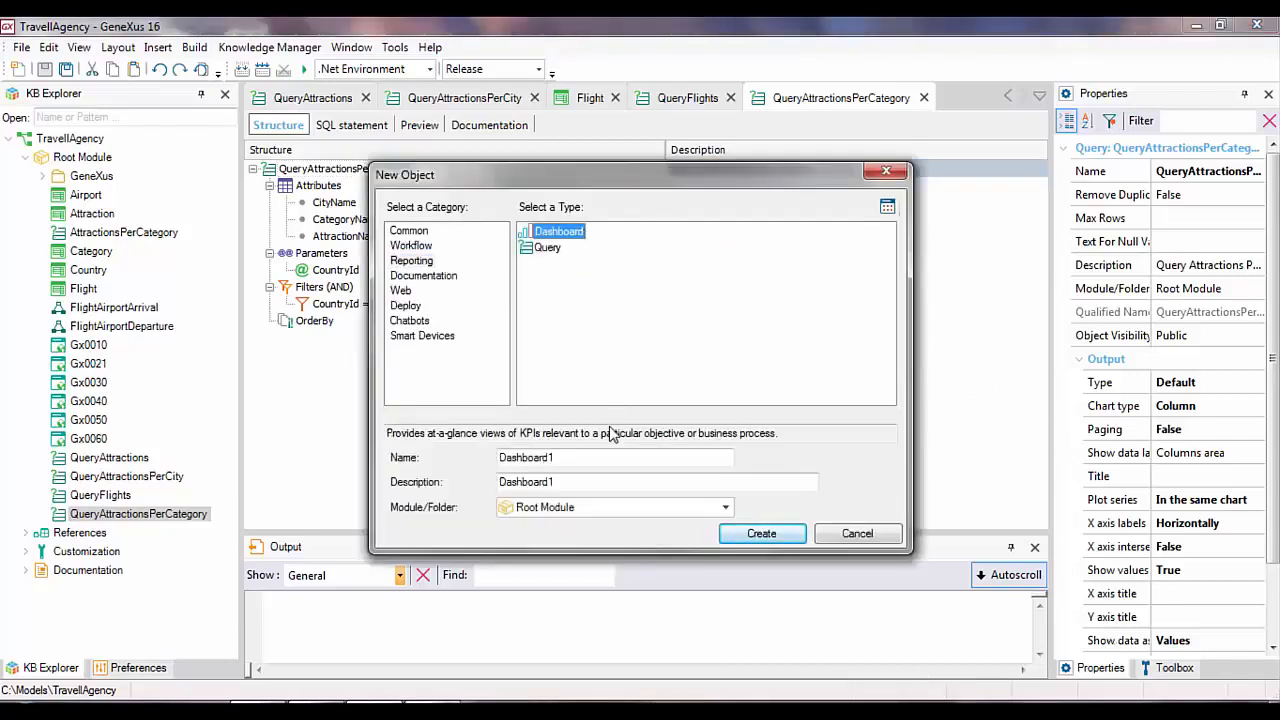
{"action": "left_click", "coordinate": [614, 461]}
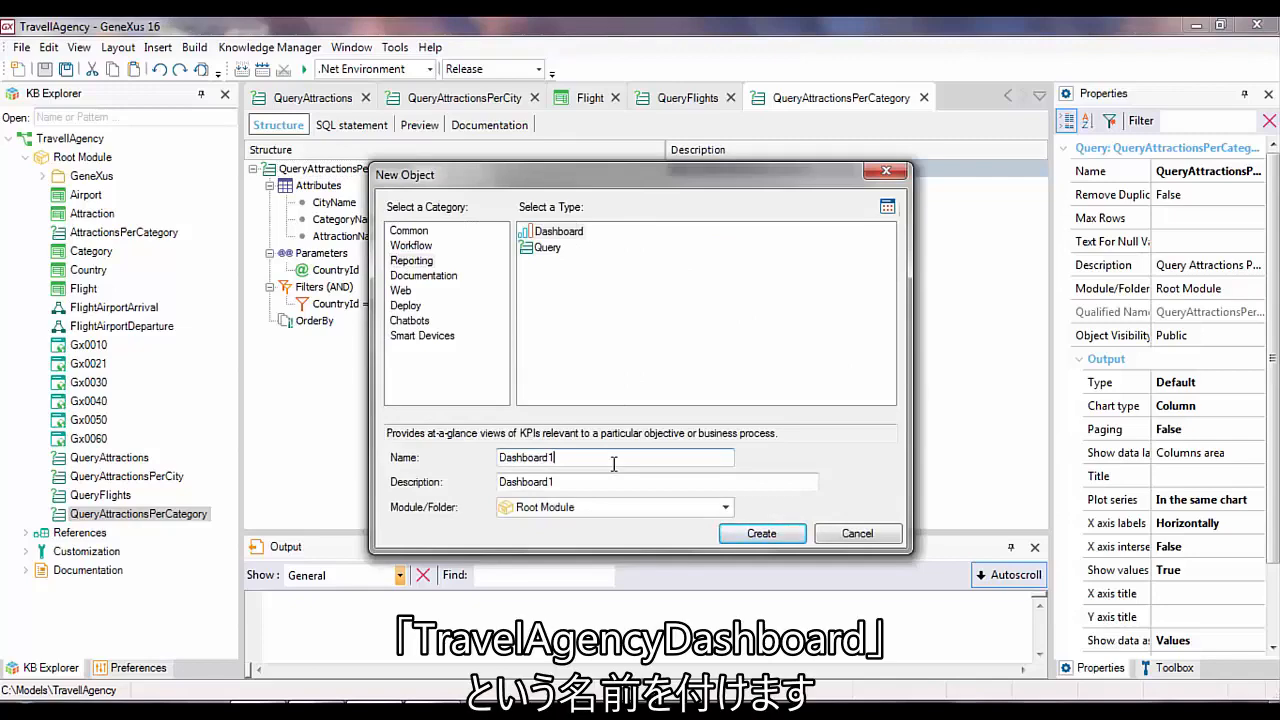
{"action": "key", "text": "BackSpace"}
{"action": "key", "text": "BackSpace"}
{"action": "key", "text": "BackSpace"}
{"action": "key", "text": "BackSpace"}
{"action": "key", "text": "BackSpace"}
{"action": "key", "text": "BackSpace"}
{"action": "key", "text": "BackSpace"}
{"action": "key", "text": "BackSpace"}
{"action": "key", "text": "BackSpace"}
{"action": "key", "text": "BackSpace"}
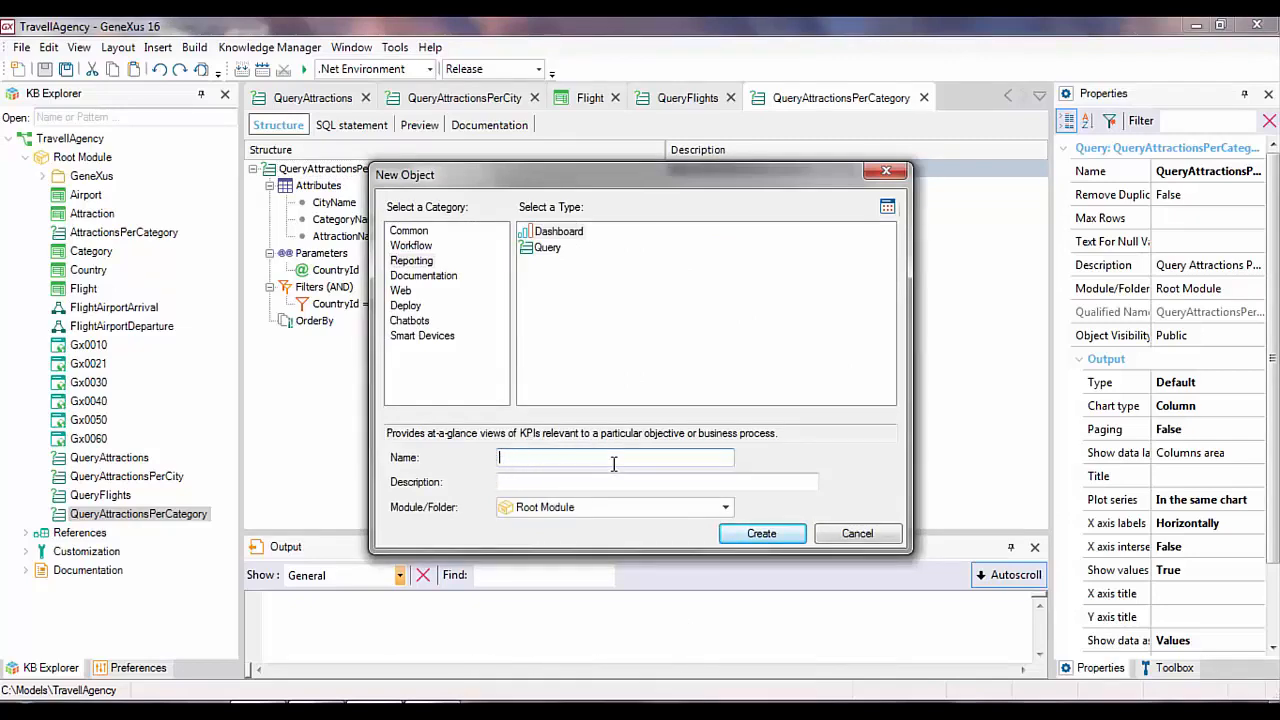
{"action": "type", "text": "TravelAgencyDashboard"}
{"action": "left_click", "coordinate": [760, 534]}
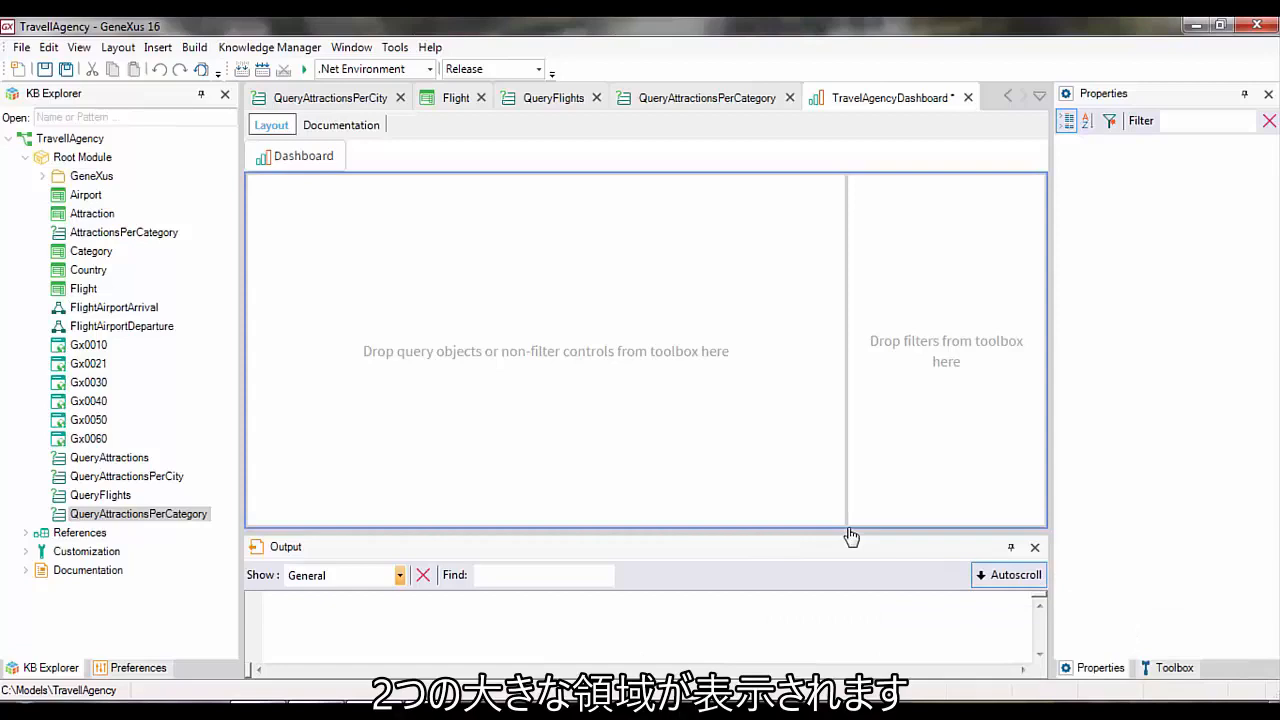
{"action": "left_click", "coordinate": [691, 429]}
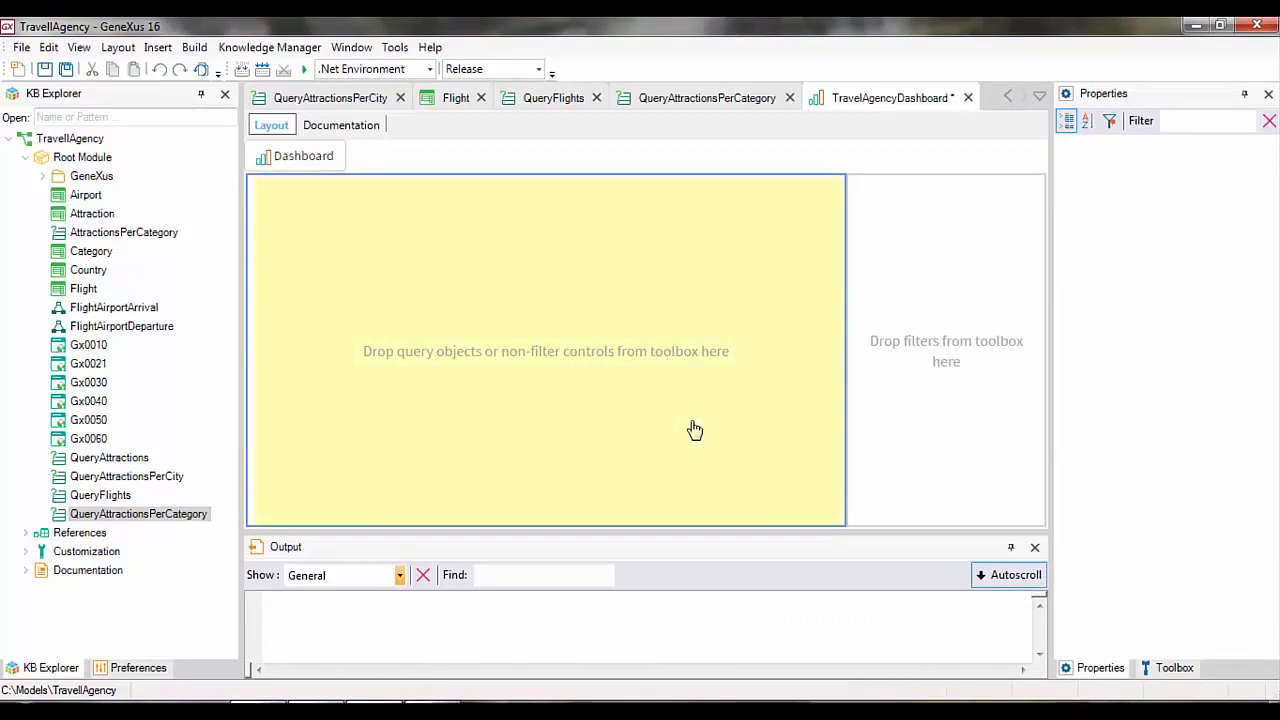
{"action": "left_click", "coordinate": [936, 414]}
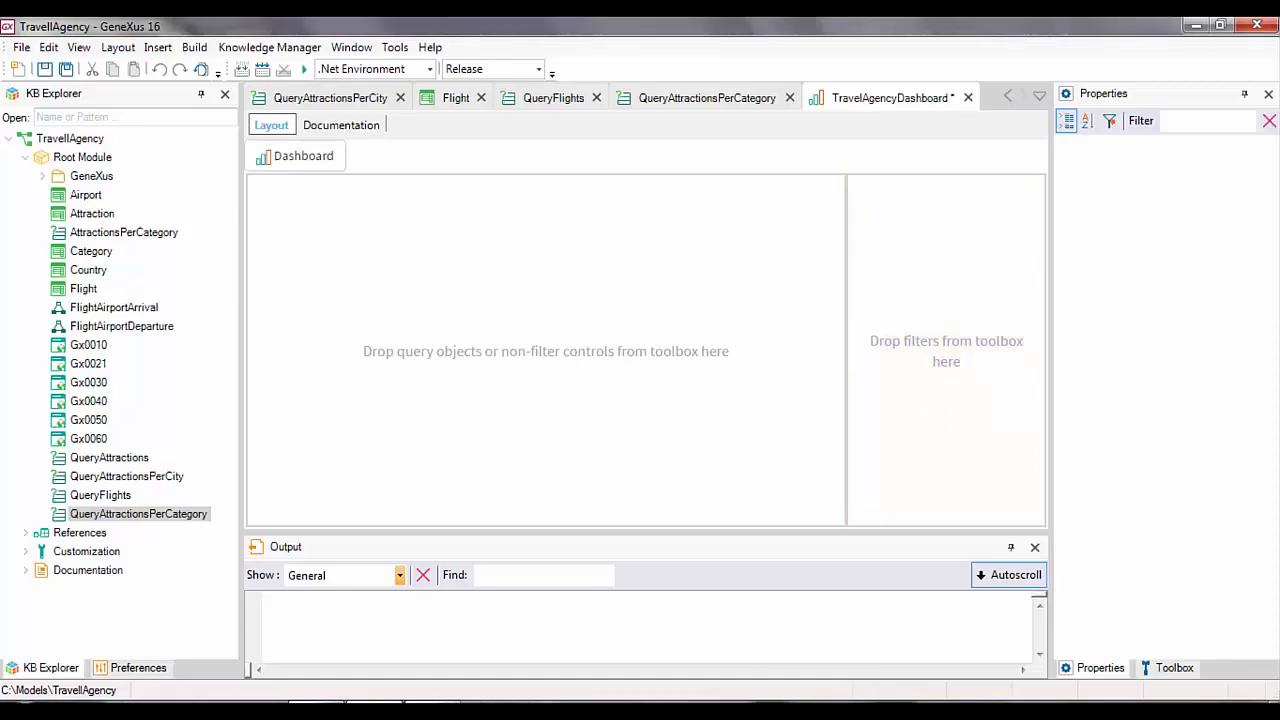
- Place an Object control in the dashboard's query area and link it to the QueryFlights query
{"action": "left_click", "coordinate": [1176, 668]}
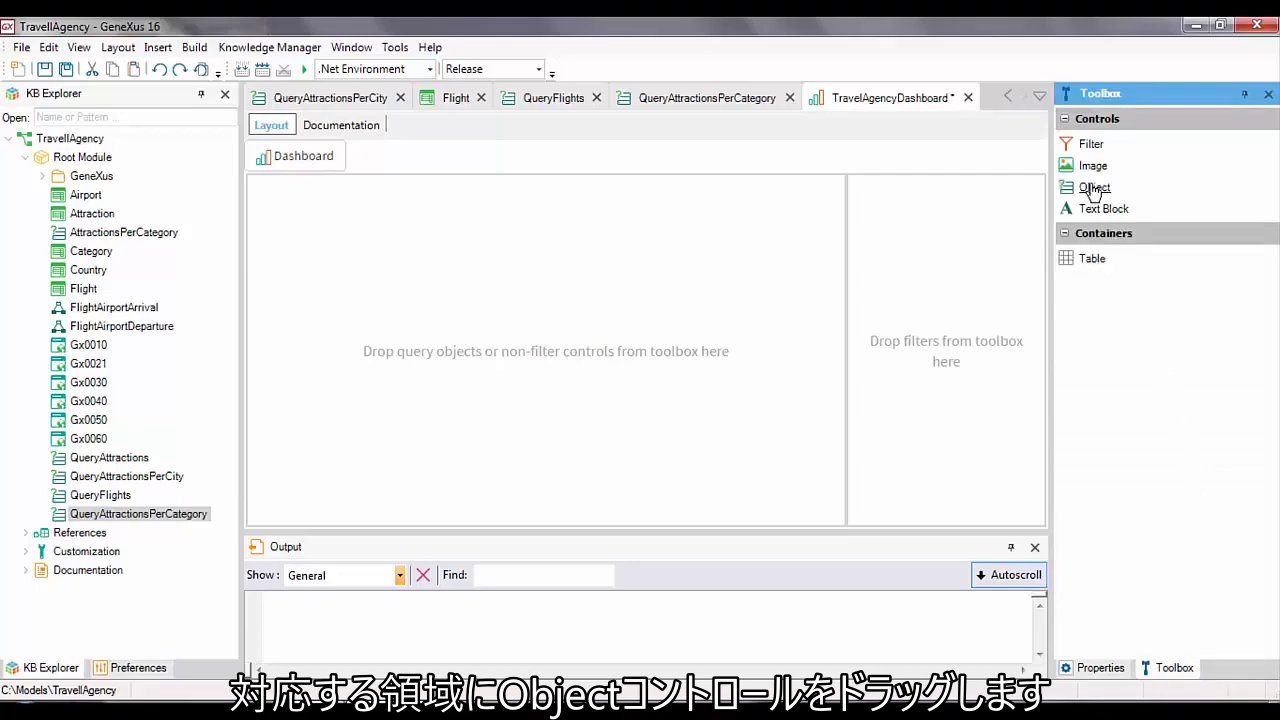
{"action": "left_click_drag", "start_coordinate": [1093, 190], "coordinate": [611, 334]}
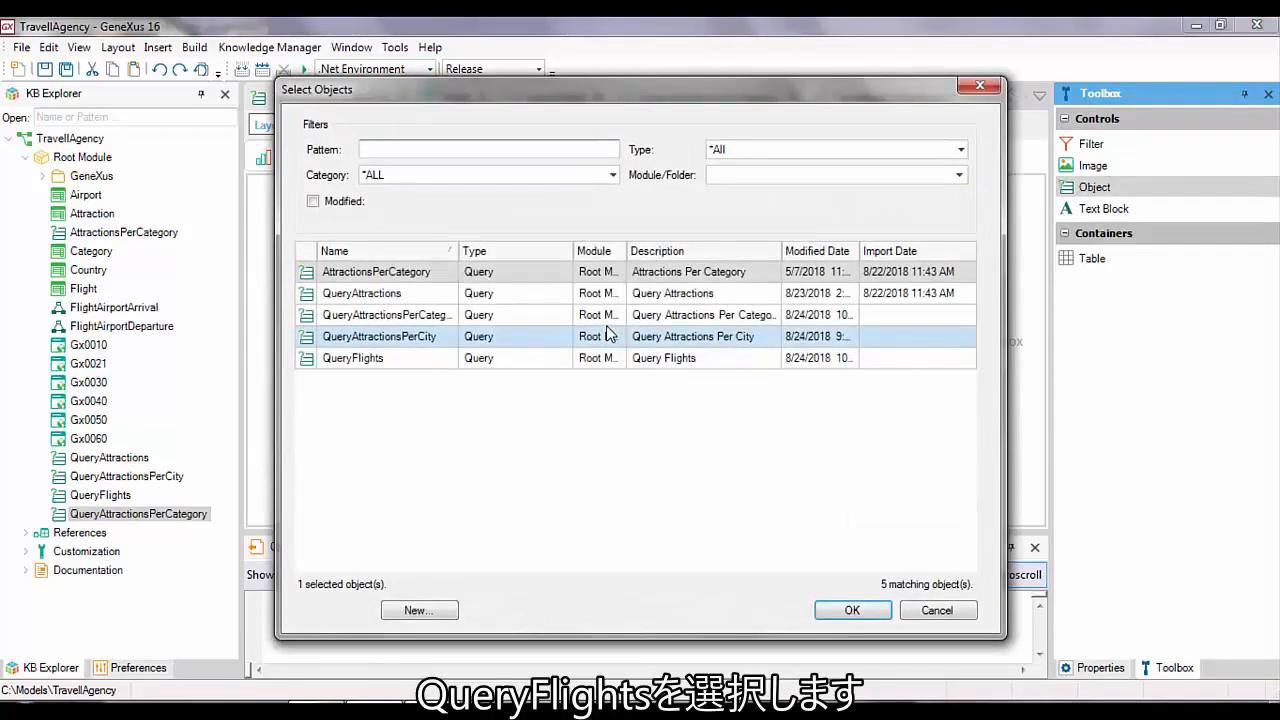
{"action": "left_click", "coordinate": [455, 359]}
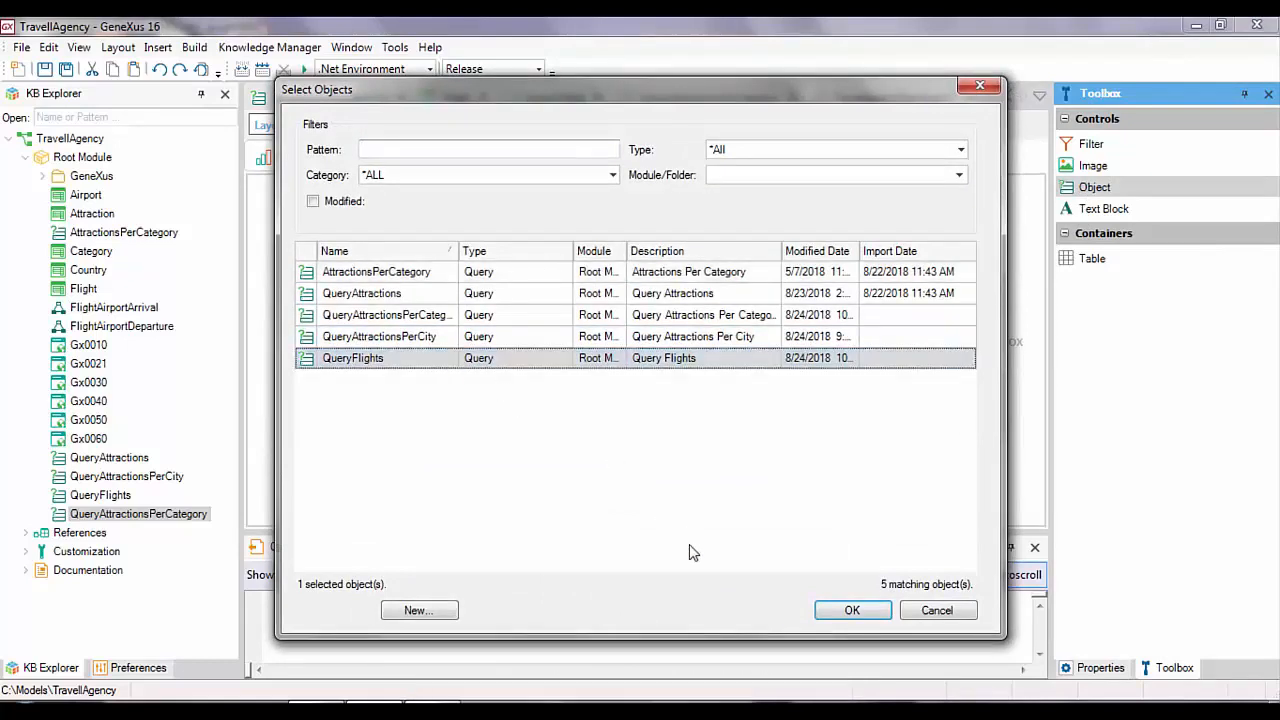
{"action": "left_click", "coordinate": [852, 610]}
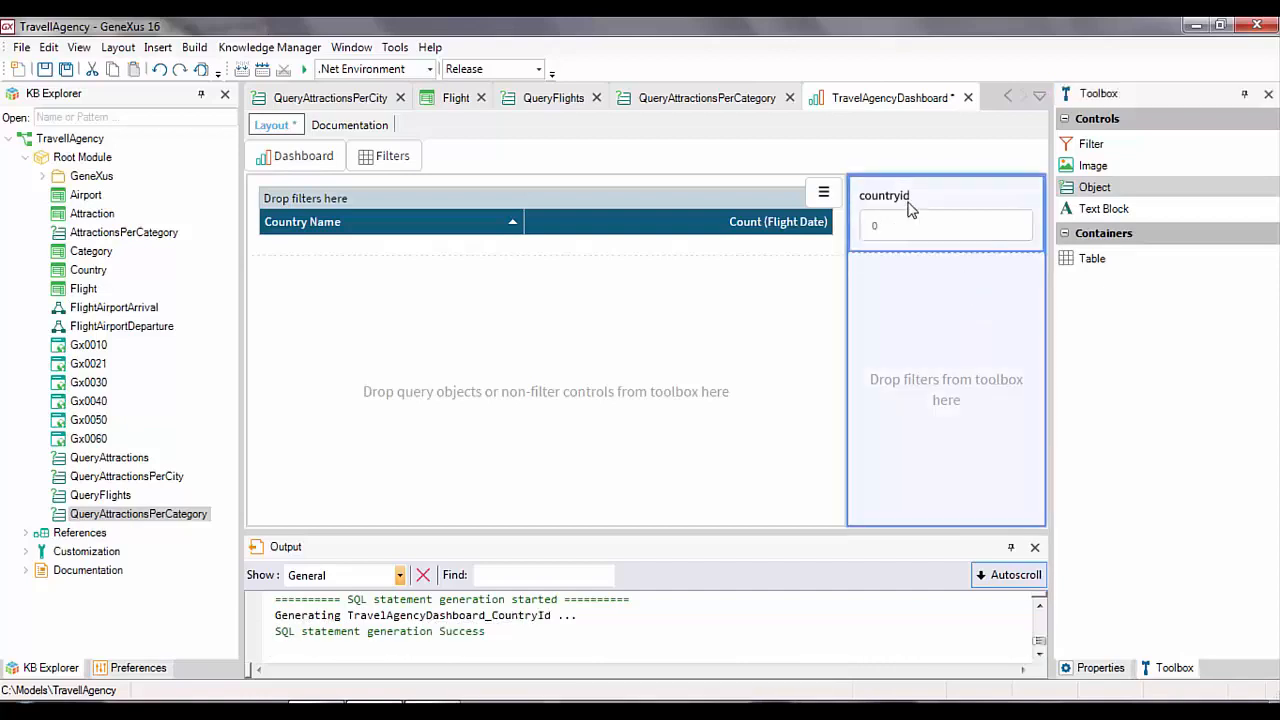
- Set the control name of the dashboard's country filter to CountryId
{"action": "left_click", "coordinate": [910, 208]}
{"action": "left_click", "coordinate": [1097, 672]}
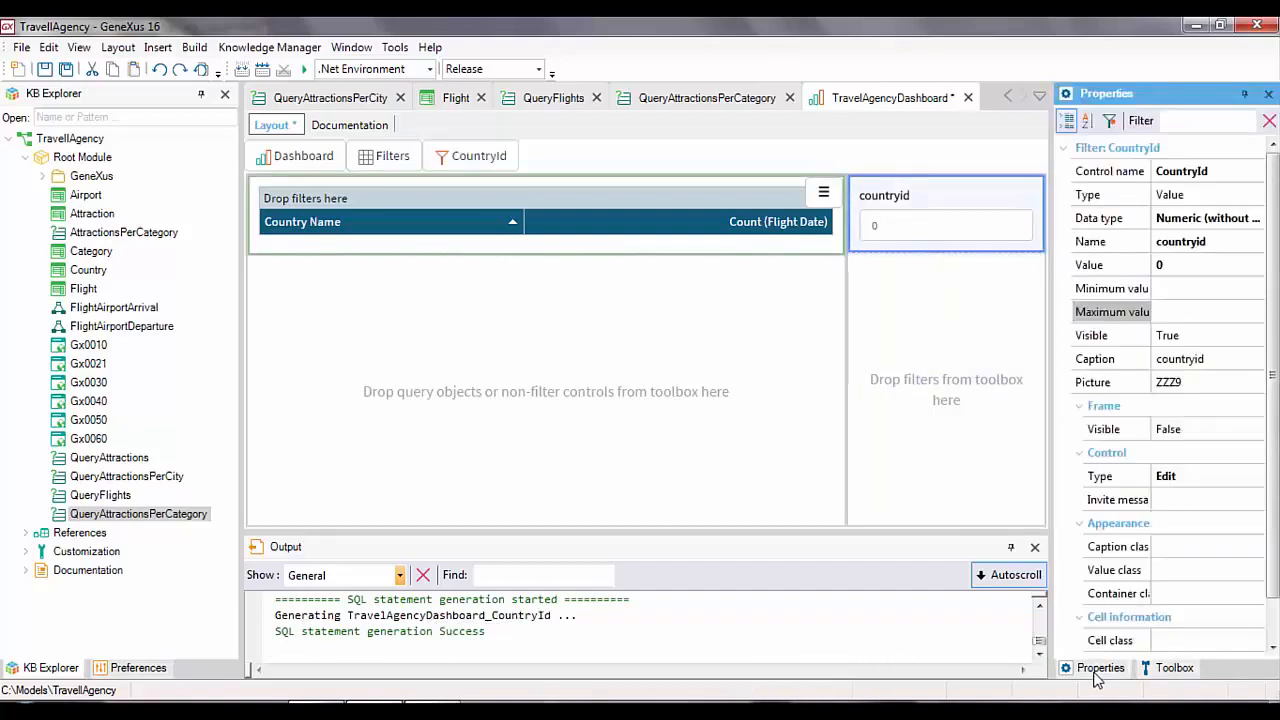
{"action": "left_click", "coordinate": [1237, 172]}
{"action": "key", "text": "BackSpace"}
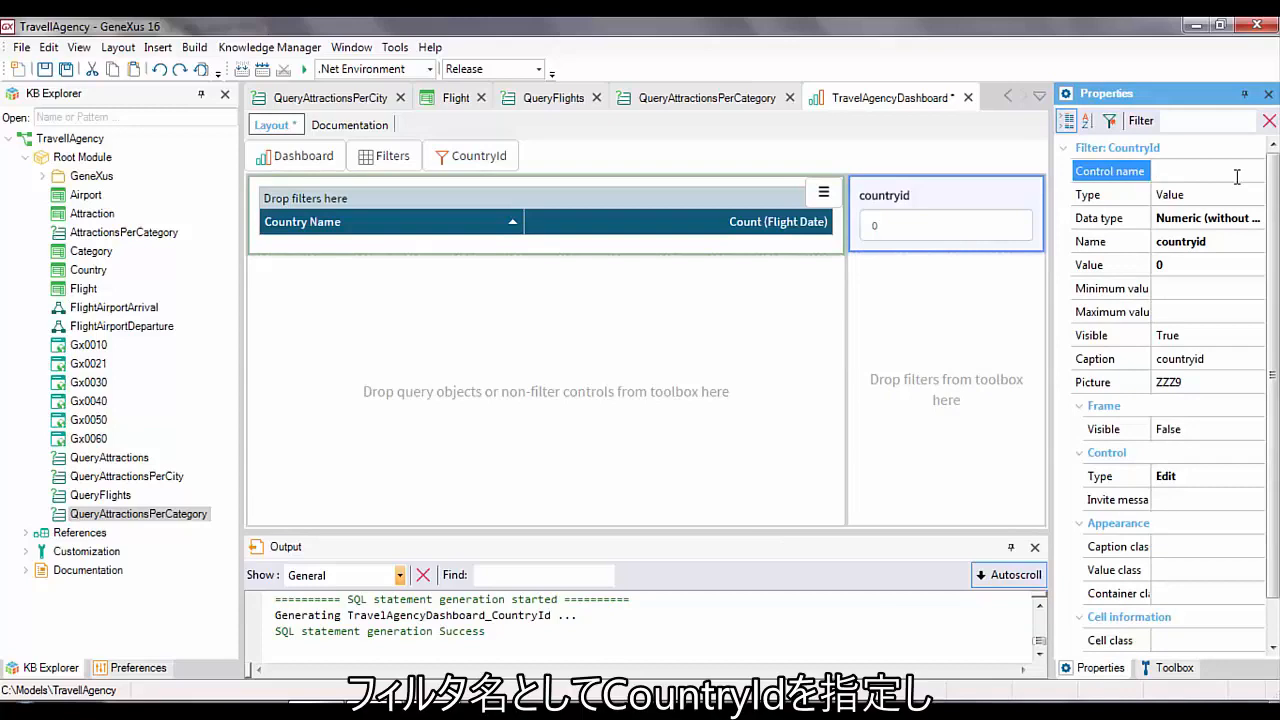
{"action": "type", "text": "CountryId"}
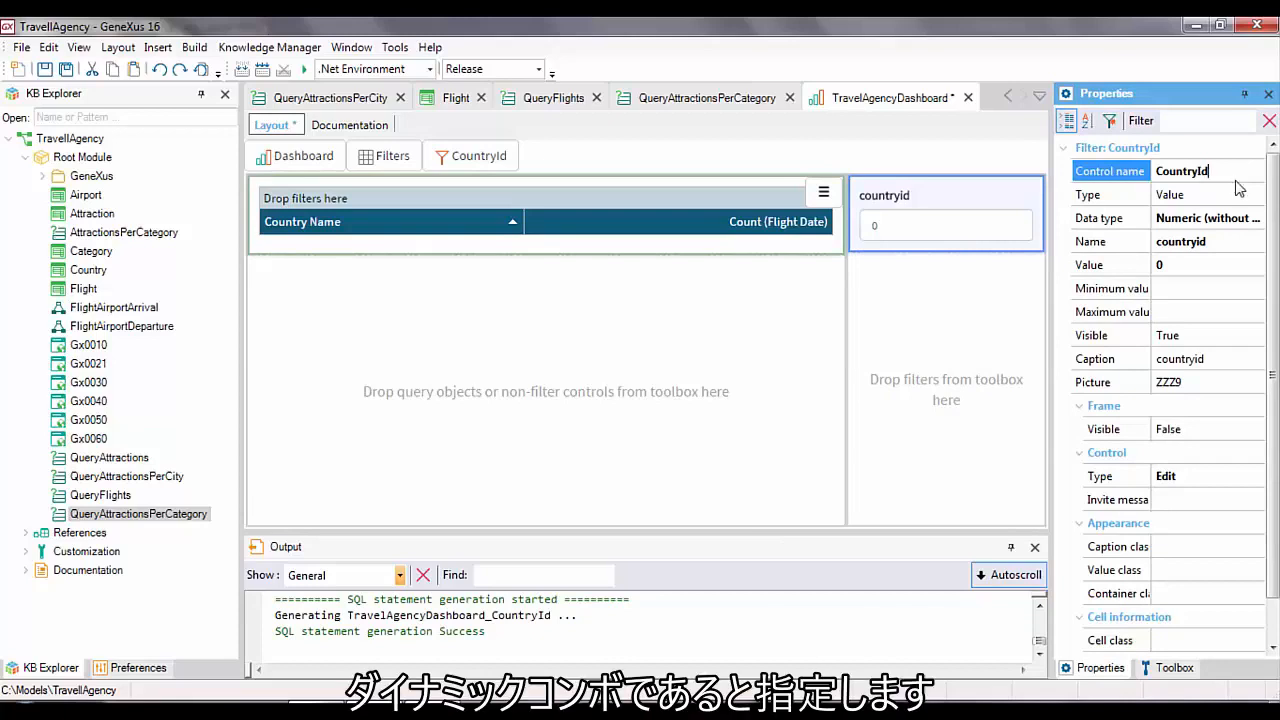
- Make the CountryId filter a dynamic Combo box with CountryId item values and CountryName item descriptions, and save the dashboard
{"action": "left_click", "coordinate": [1240, 480]}
{"action": "left_click", "coordinate": [1256, 480]}
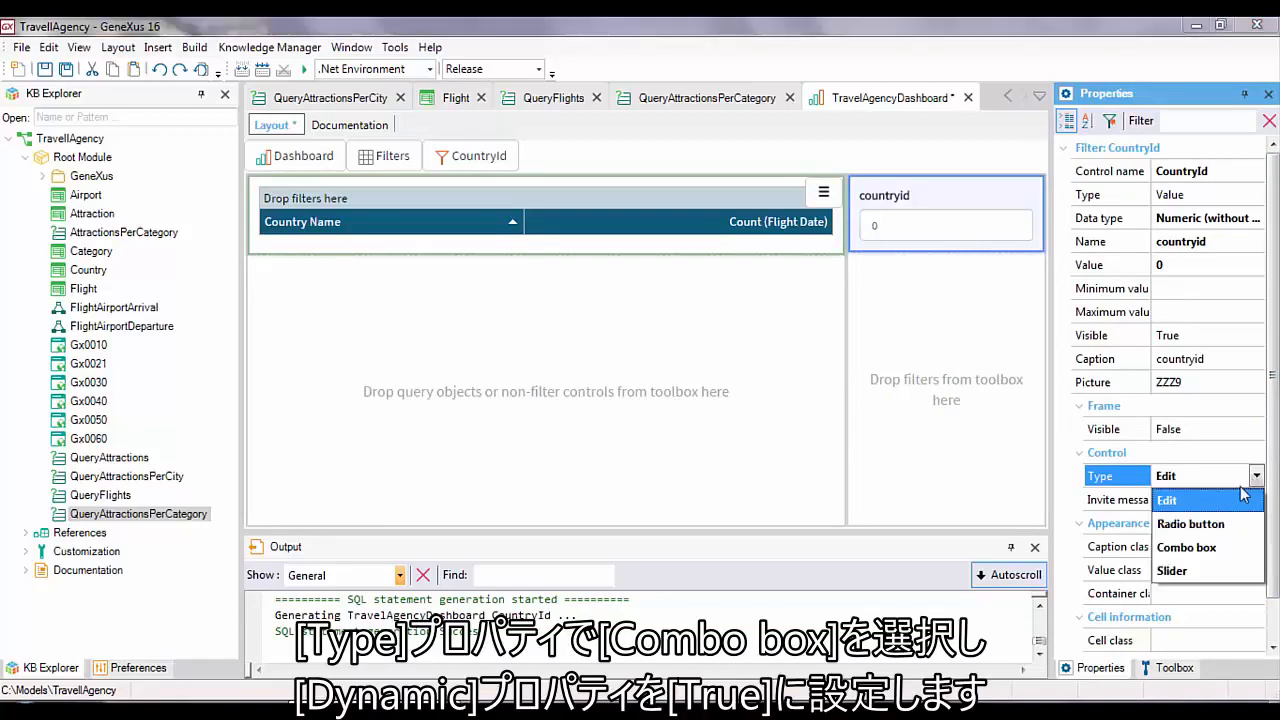
{"action": "left_click", "coordinate": [1218, 546]}
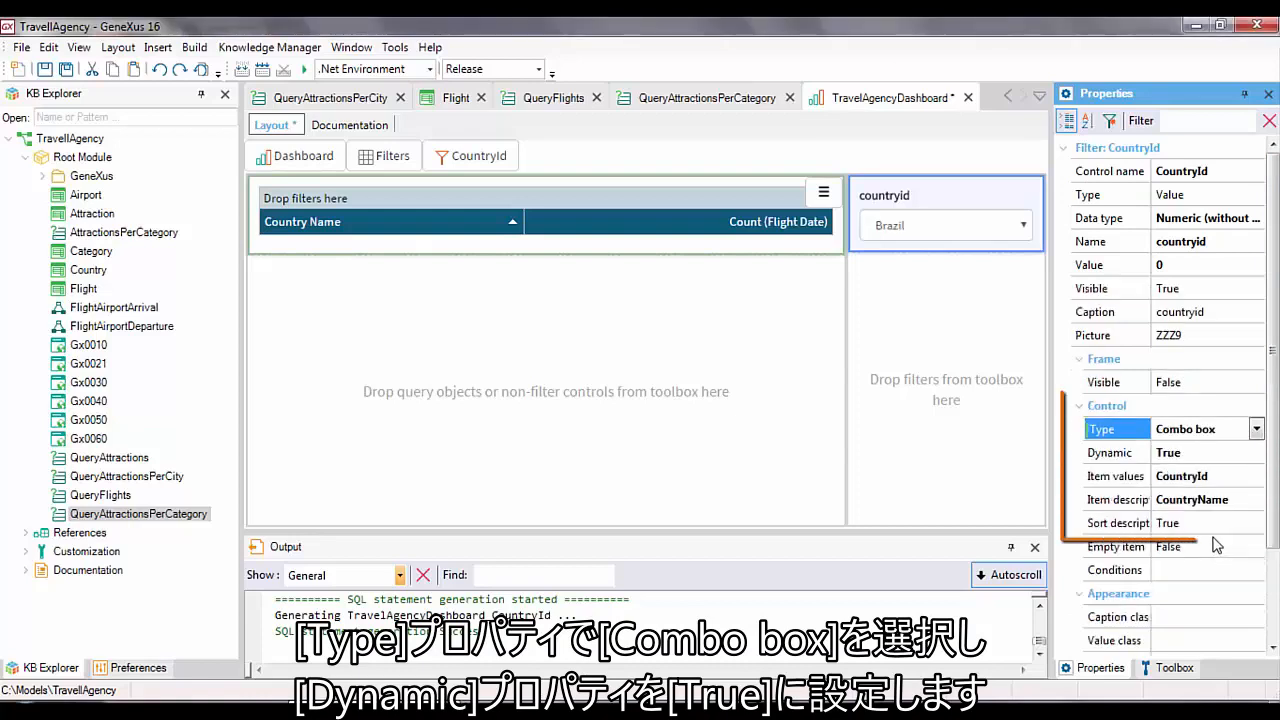
{"action": "left_click", "coordinate": [1192, 456]}
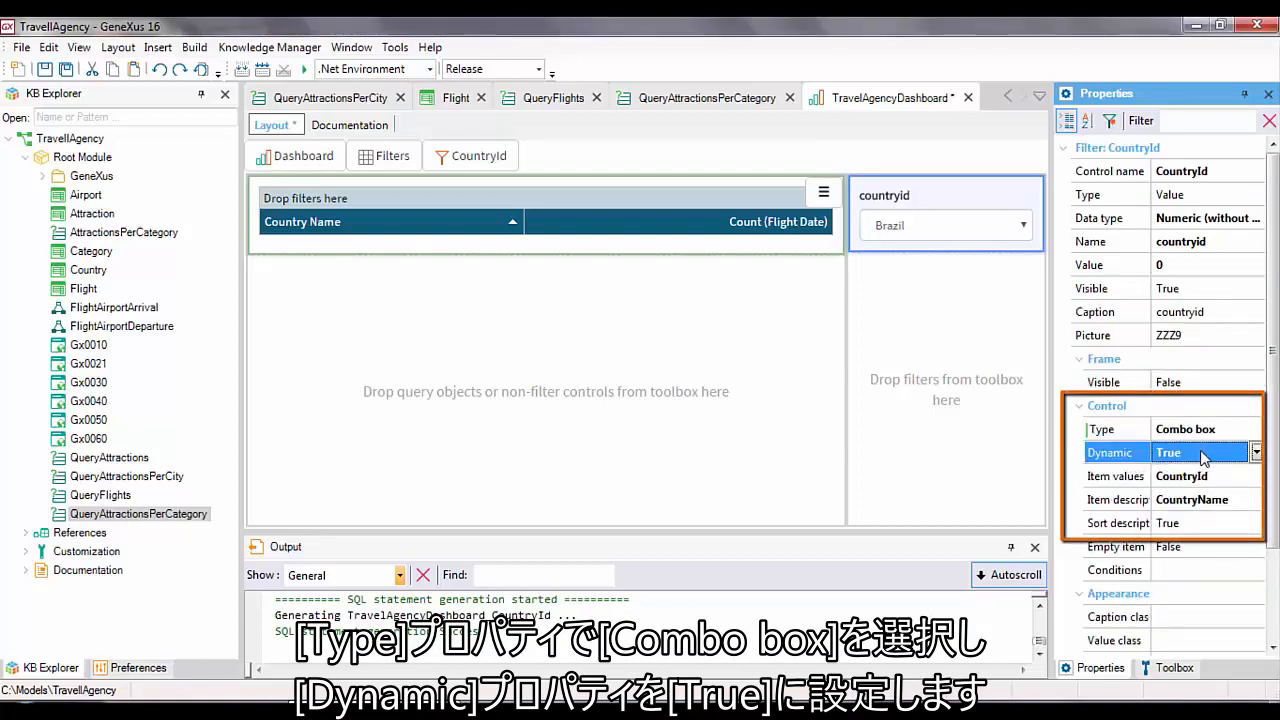
{"action": "left_click", "coordinate": [1243, 500]}
{"action": "key", "text": "ctrl+s"}
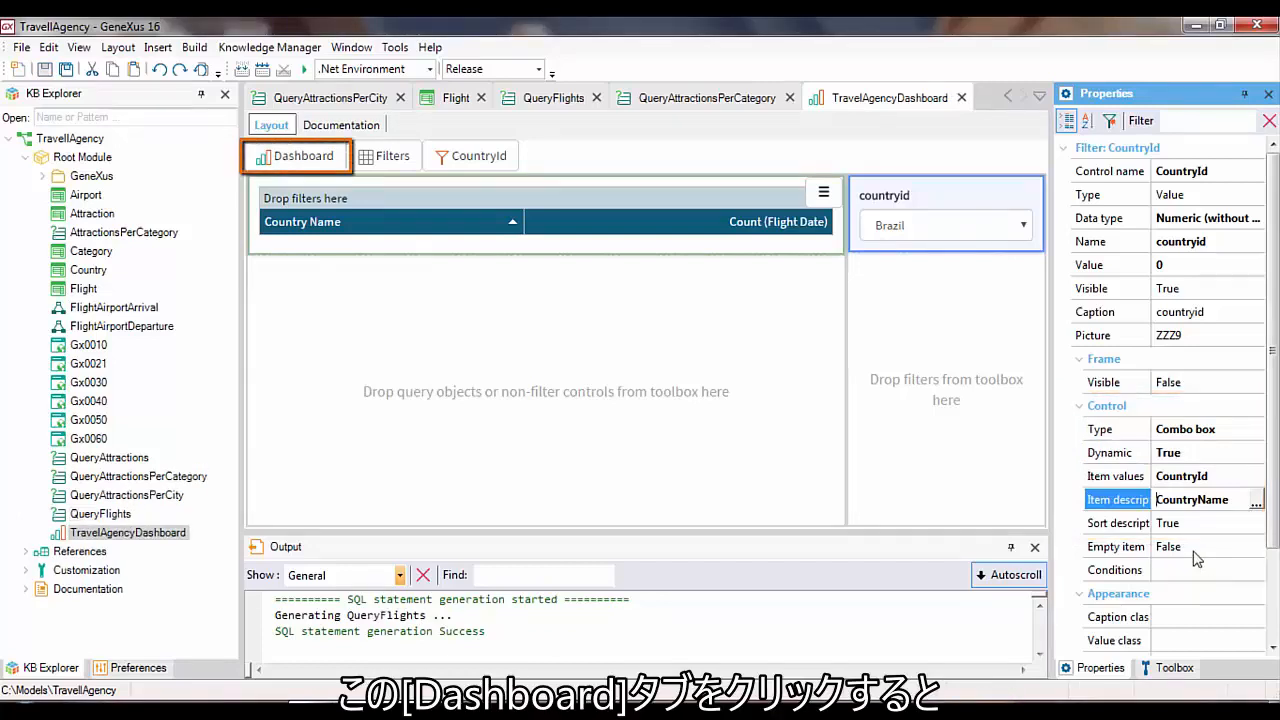
- Set the filters position of the whole dashboard to Top
{"action": "left_click", "coordinate": [316, 154]}
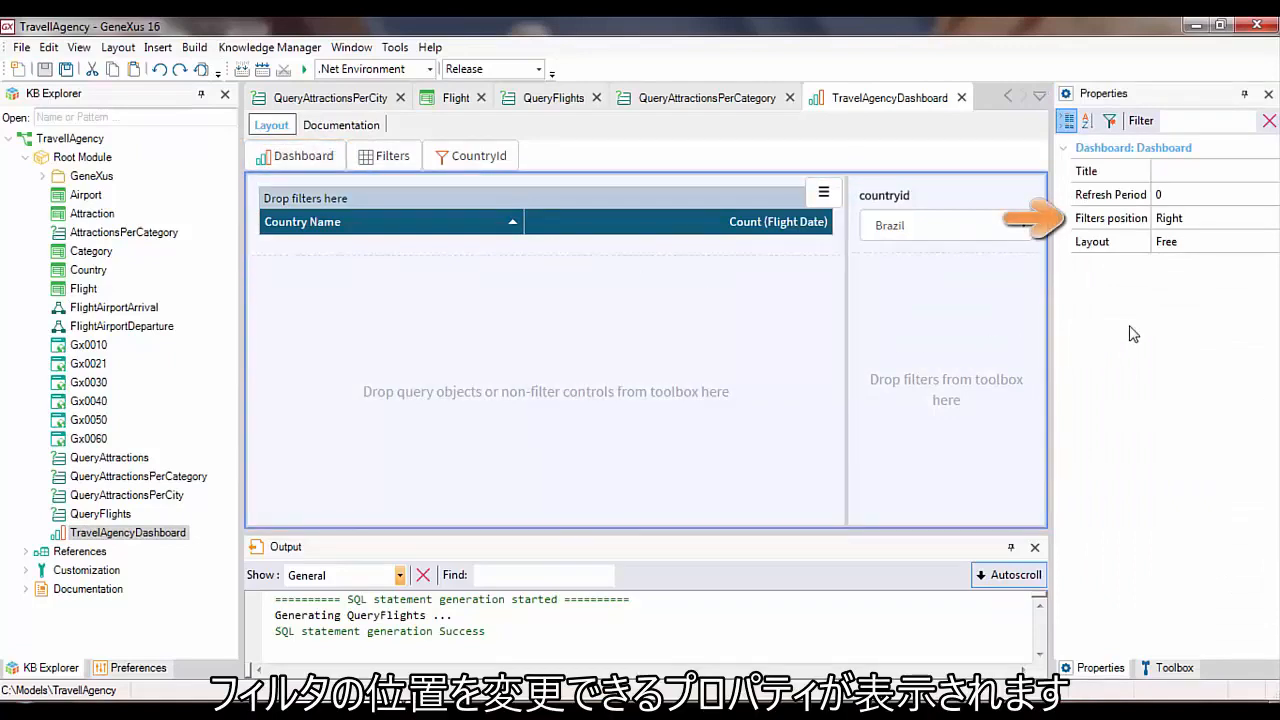
{"action": "left_click", "coordinate": [1257, 225]}
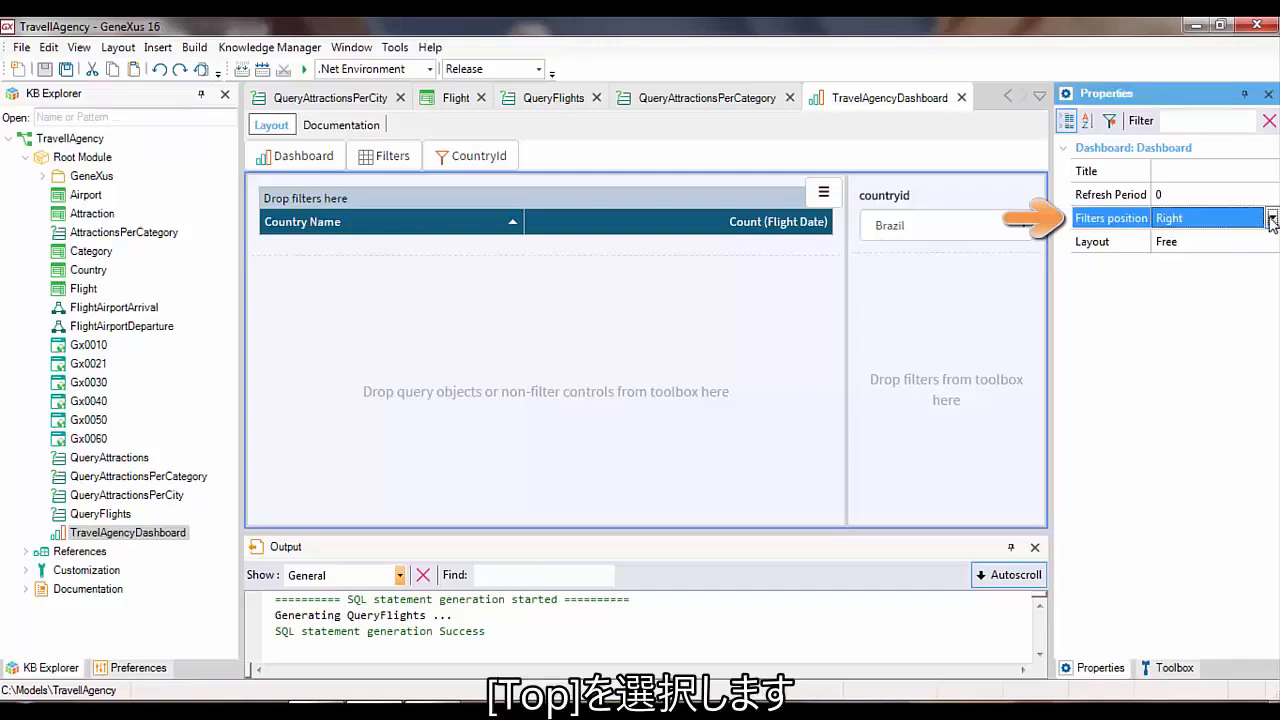
{"action": "left_click", "coordinate": [1271, 219]}
{"action": "left_click", "coordinate": [1187, 290]}
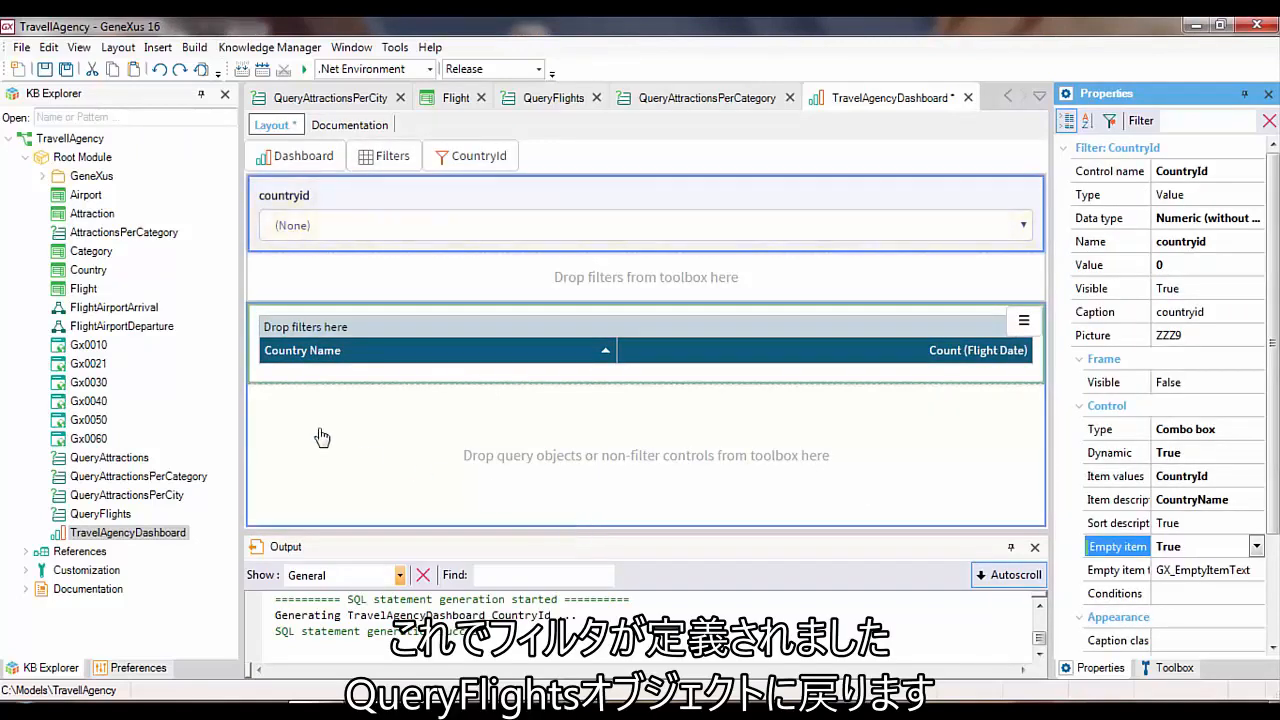
- Set the output type of the QueryFlights query to Card and save all open objects
{"action": "left_click", "coordinate": [548, 100]}
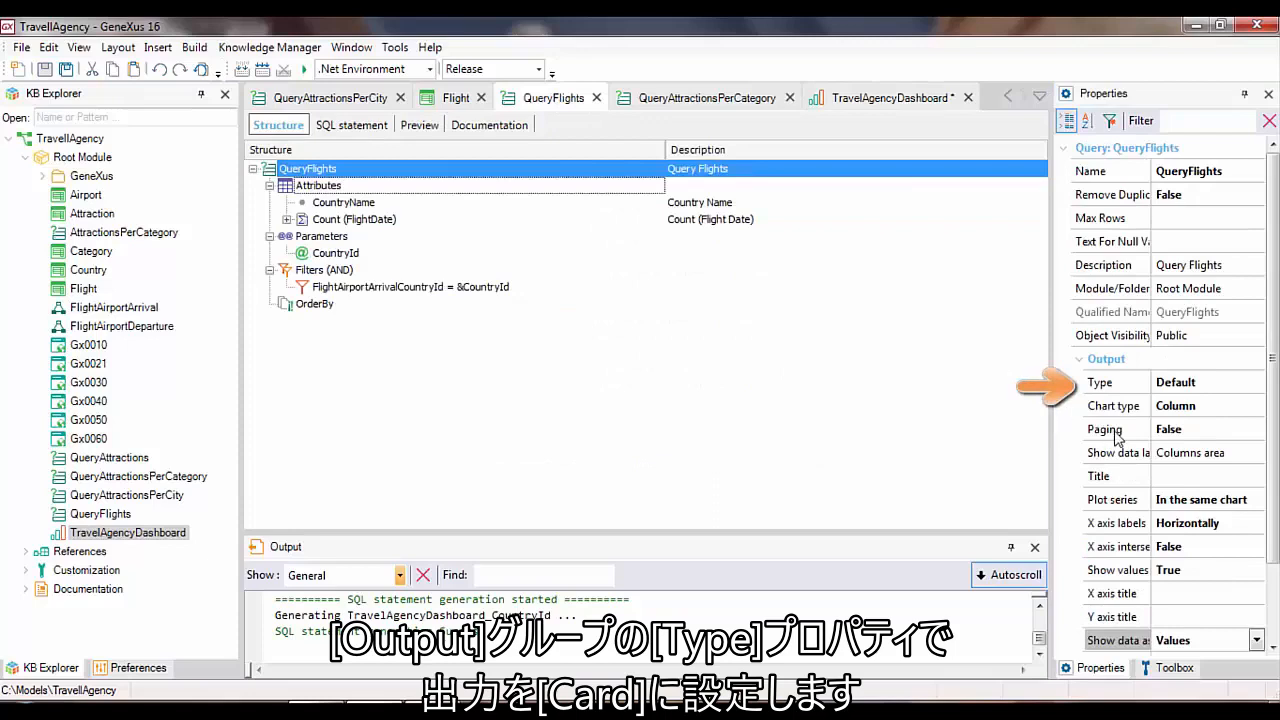
{"action": "left_click", "coordinate": [1236, 384]}
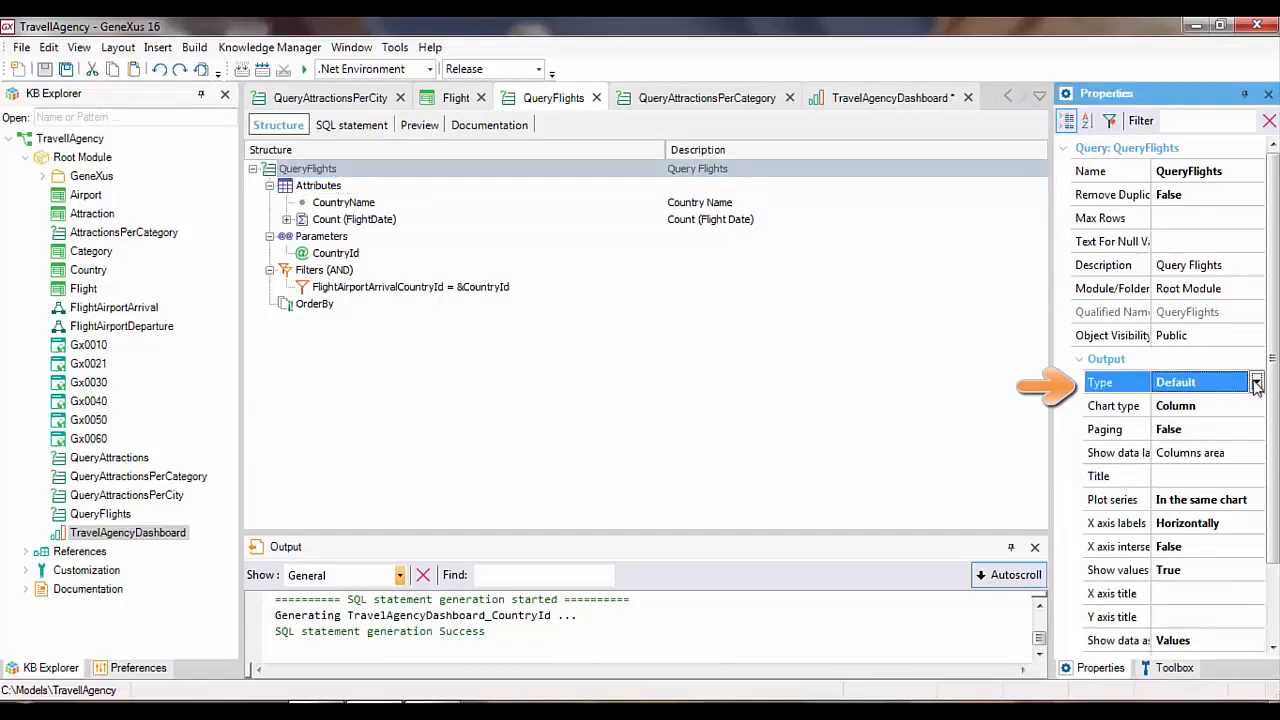
{"action": "left_click", "coordinate": [1256, 382]}
{"action": "left_click", "coordinate": [1221, 432]}
{"action": "key", "text": "ctrl+shift+s"}
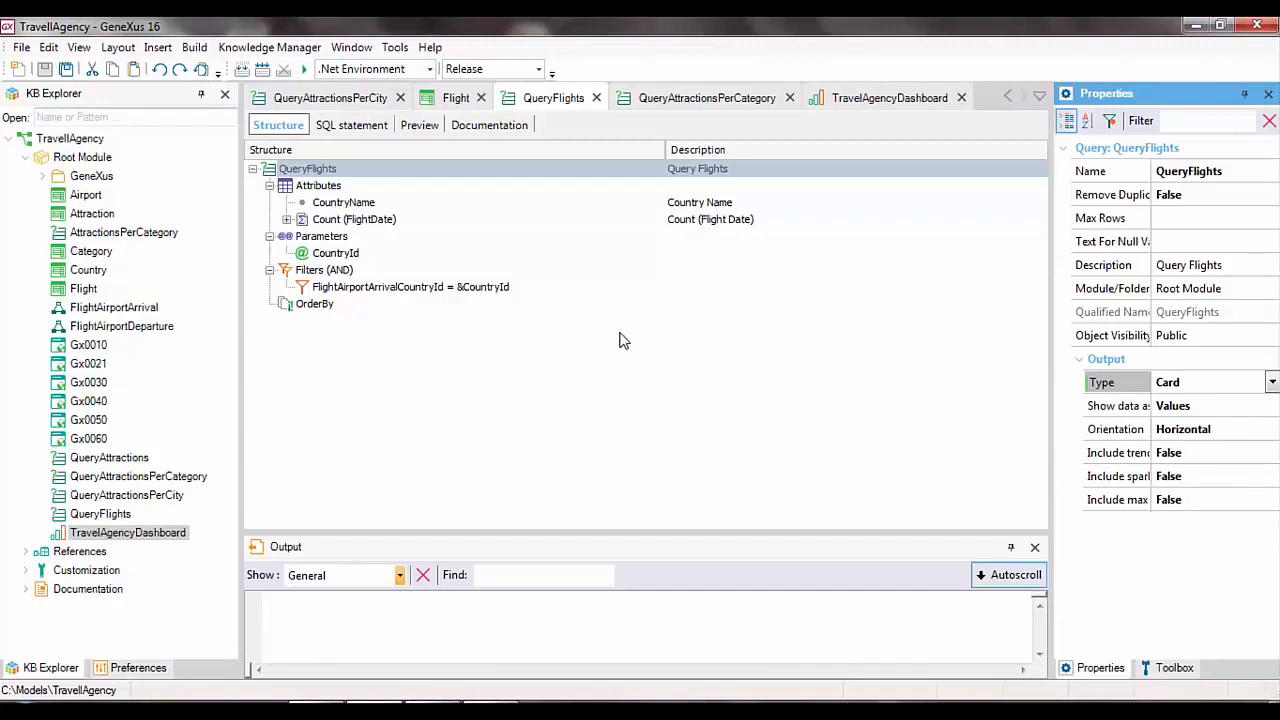
- Add another Object control to TravelAgencyDashboard below the flights card and link it to QueryAttractionsPerCity
{"action": "left_click", "coordinate": [852, 99]}
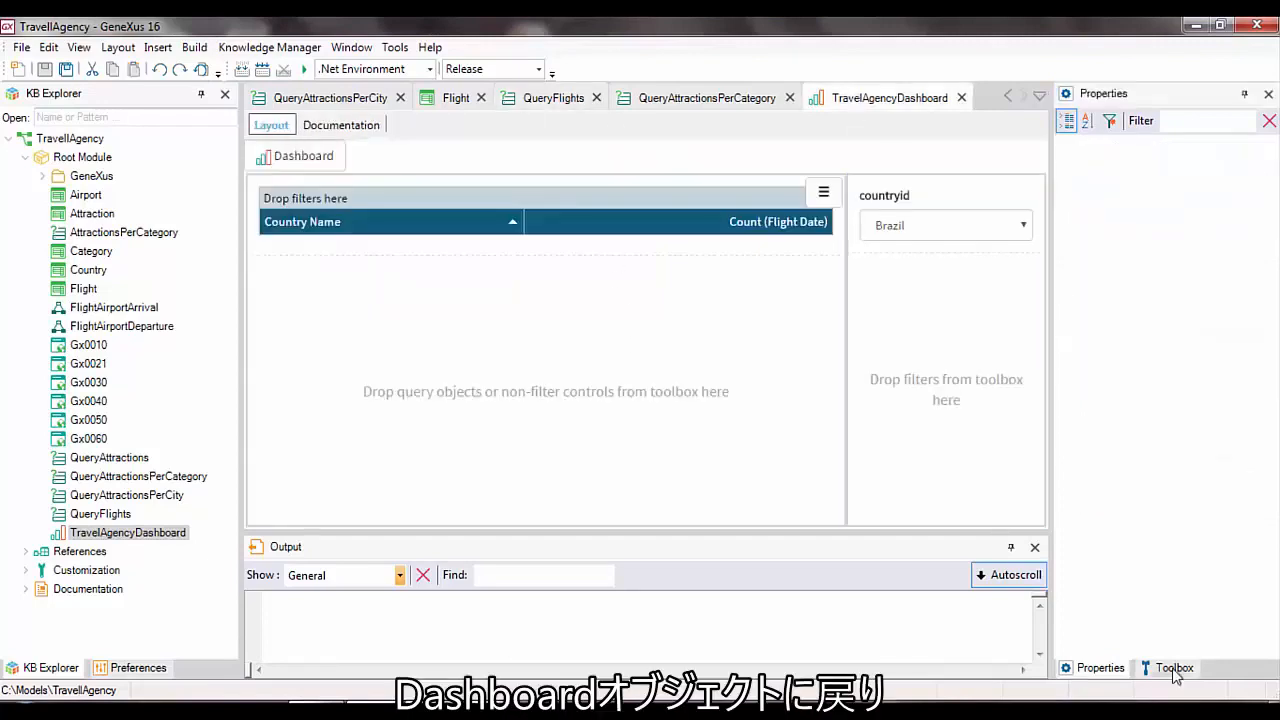
{"action": "left_click", "coordinate": [1174, 668]}
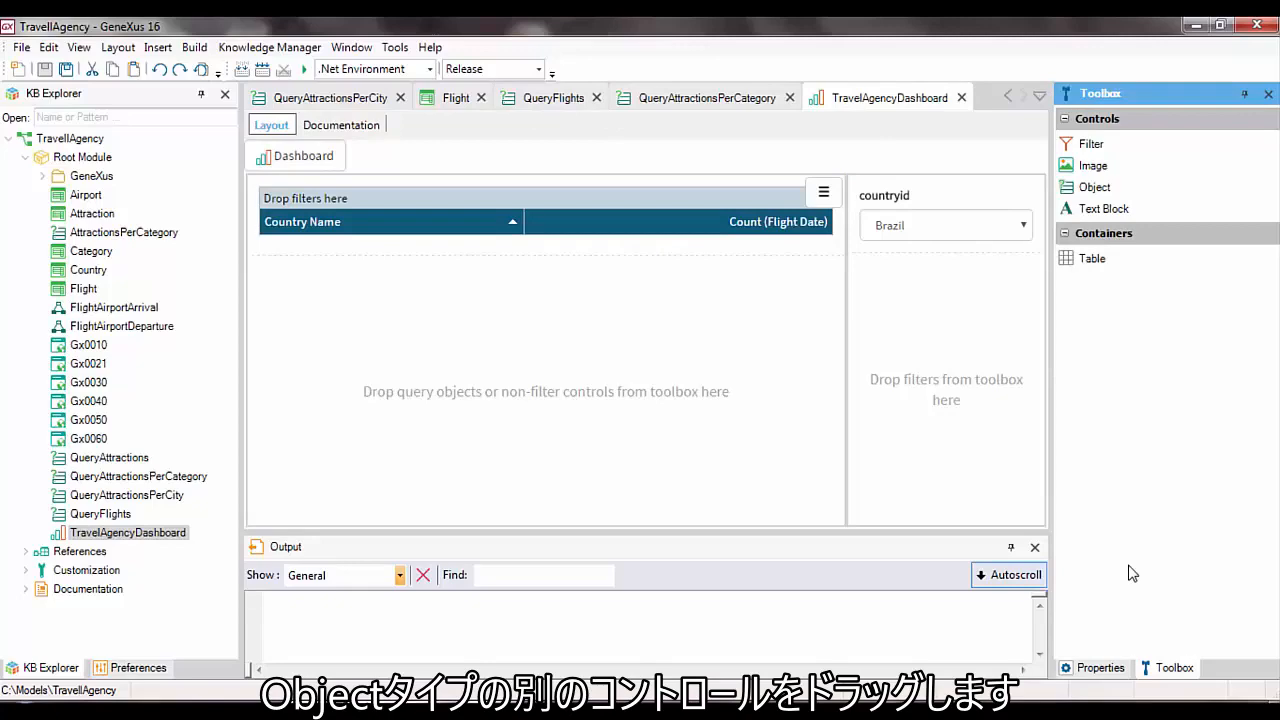
{"action": "left_click_drag", "start_coordinate": [1092, 188], "coordinate": [685, 401]}
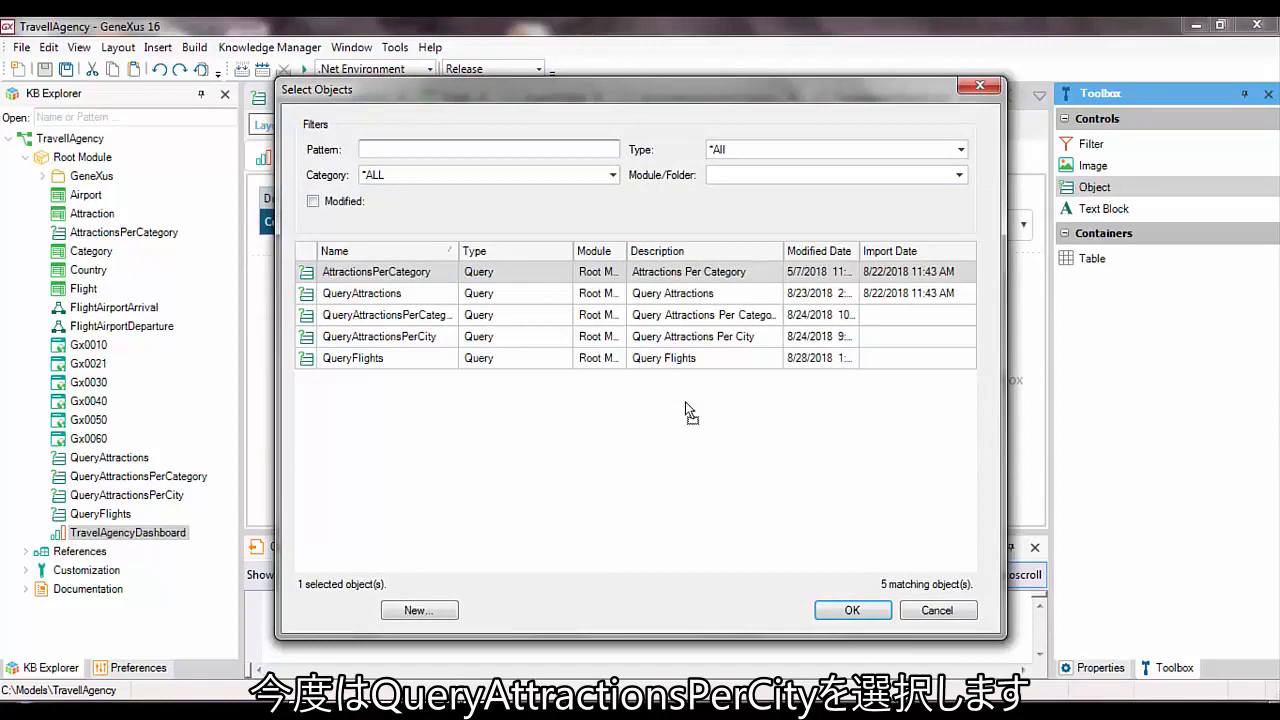
{"action": "left_click", "coordinate": [510, 336]}
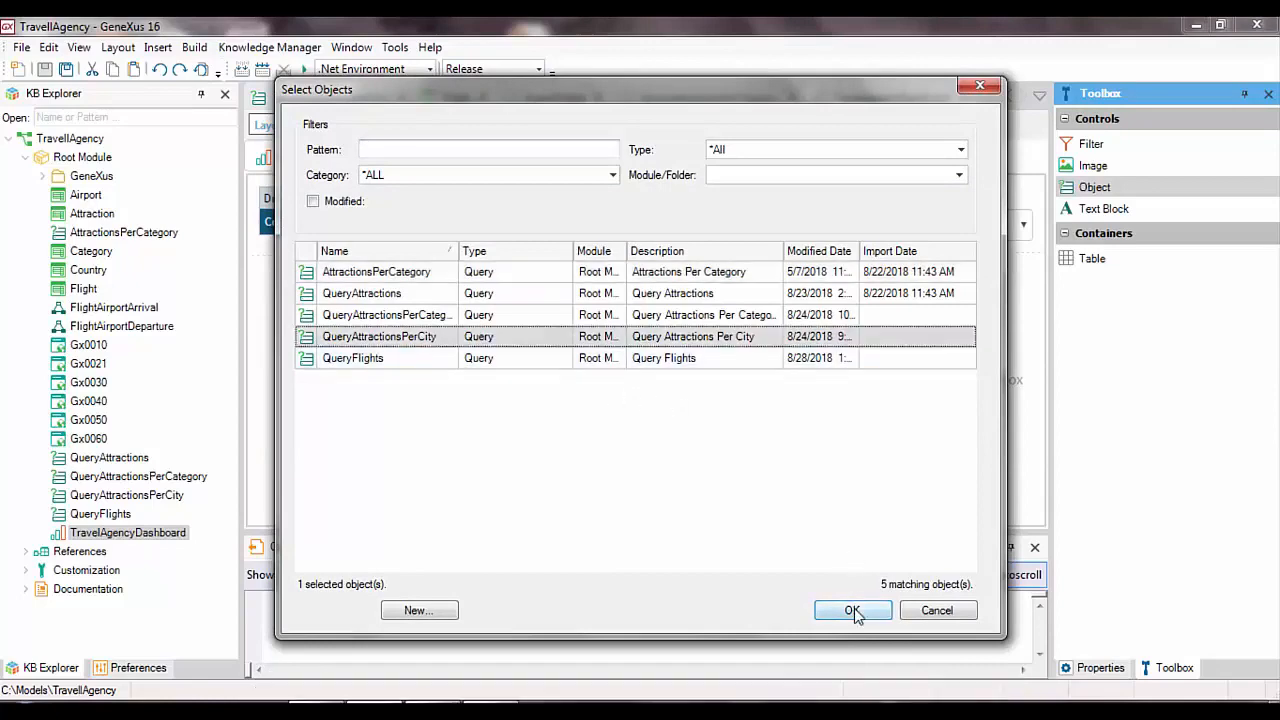
{"action": "left_click", "coordinate": [852, 610]}
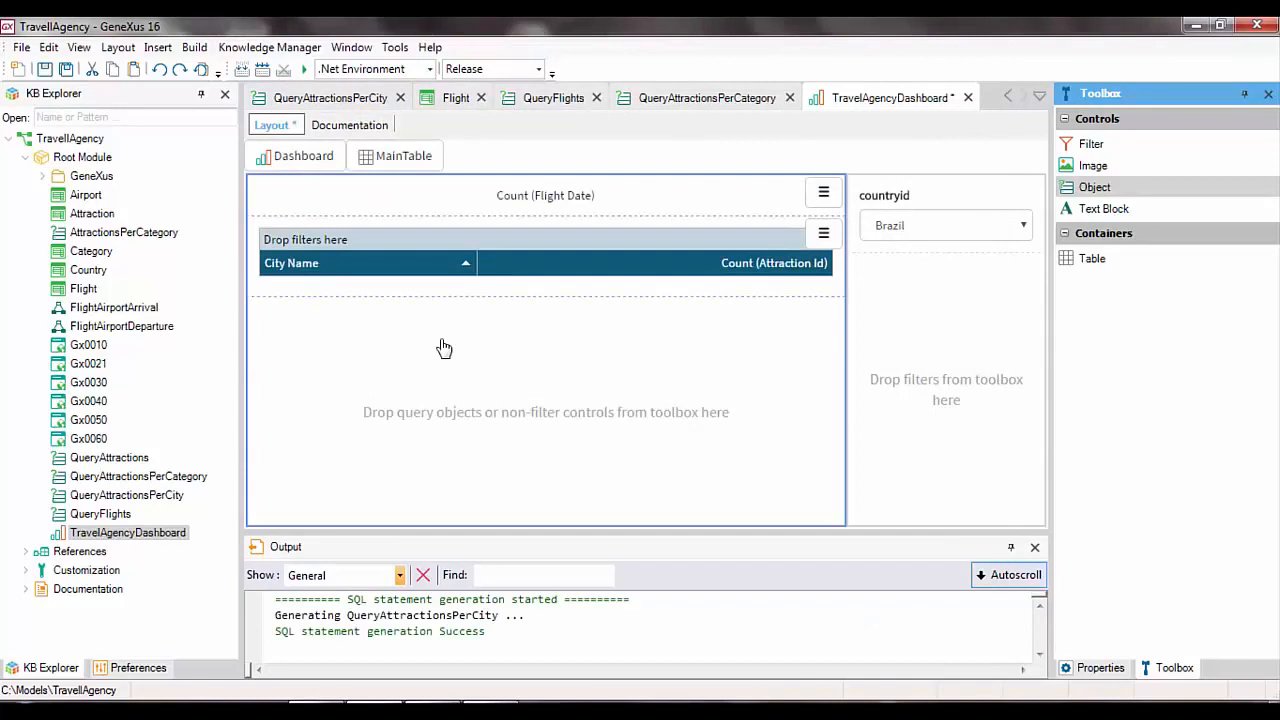
- Set the output type of the dashboard's QueryAttractionsPerCity control to Chart
{"action": "left_click", "coordinate": [357, 238]}
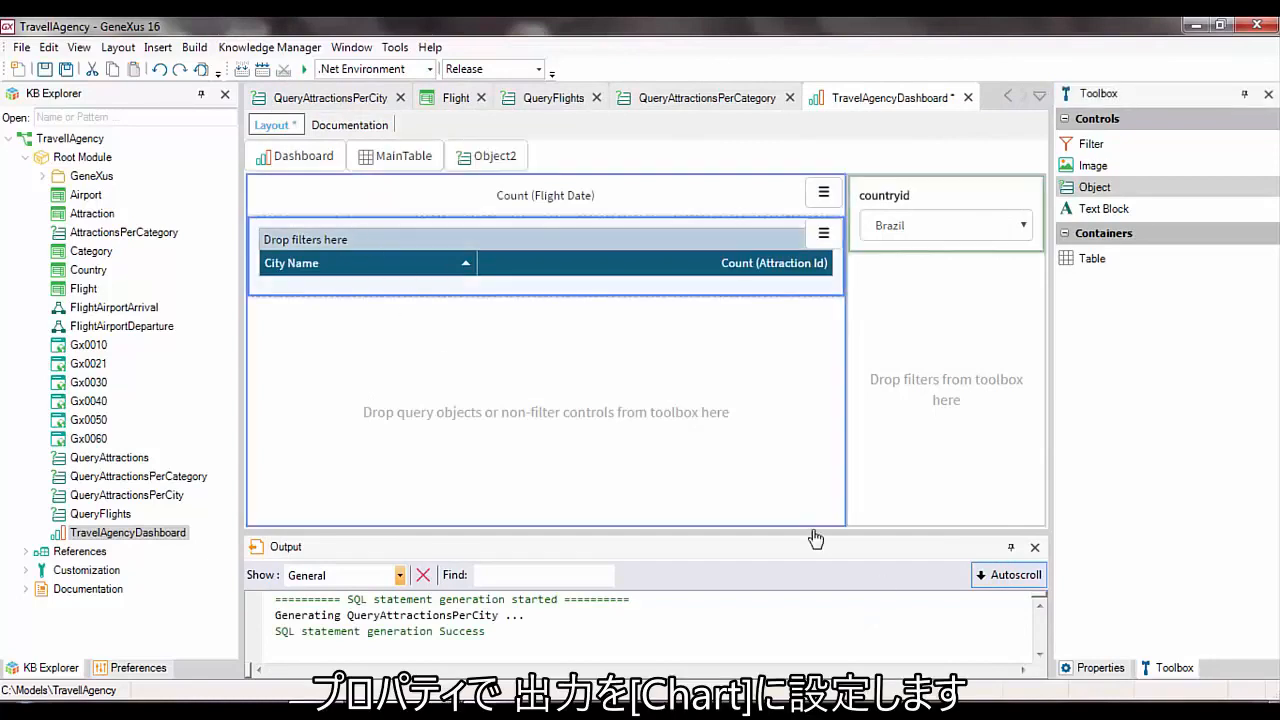
{"action": "left_click", "coordinate": [1104, 670]}
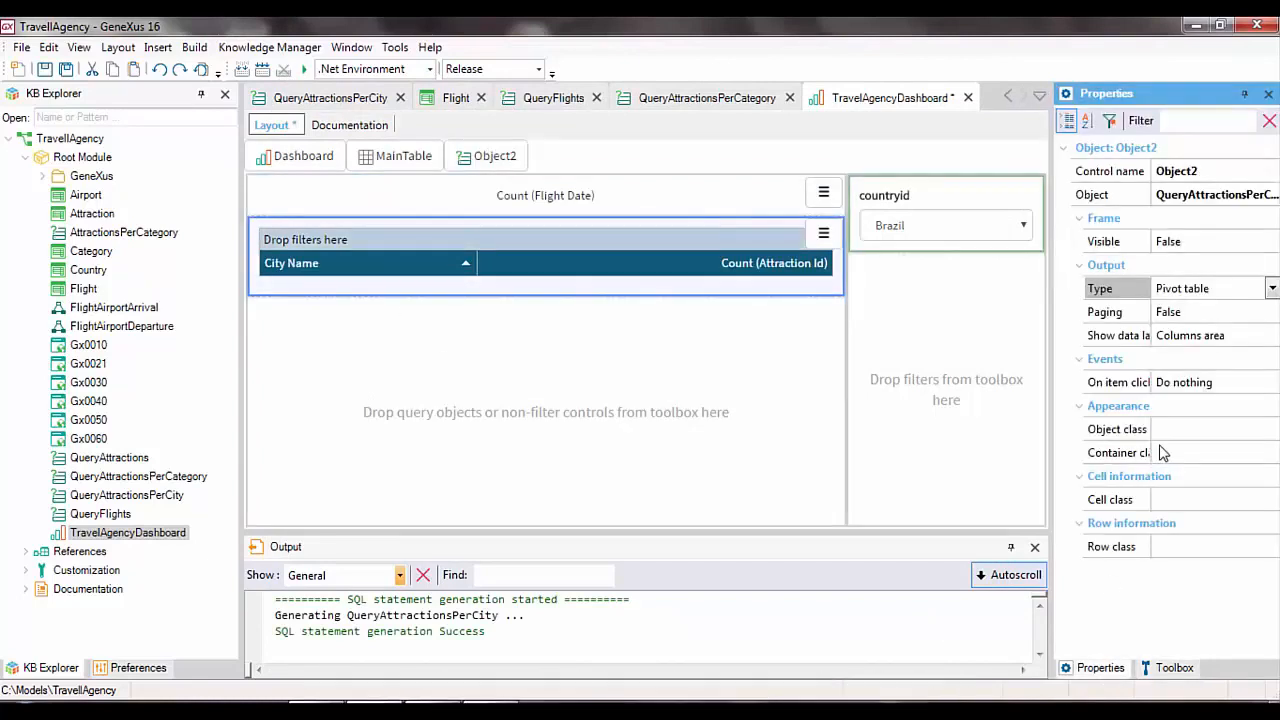
{"action": "left_click", "coordinate": [1272, 288]}
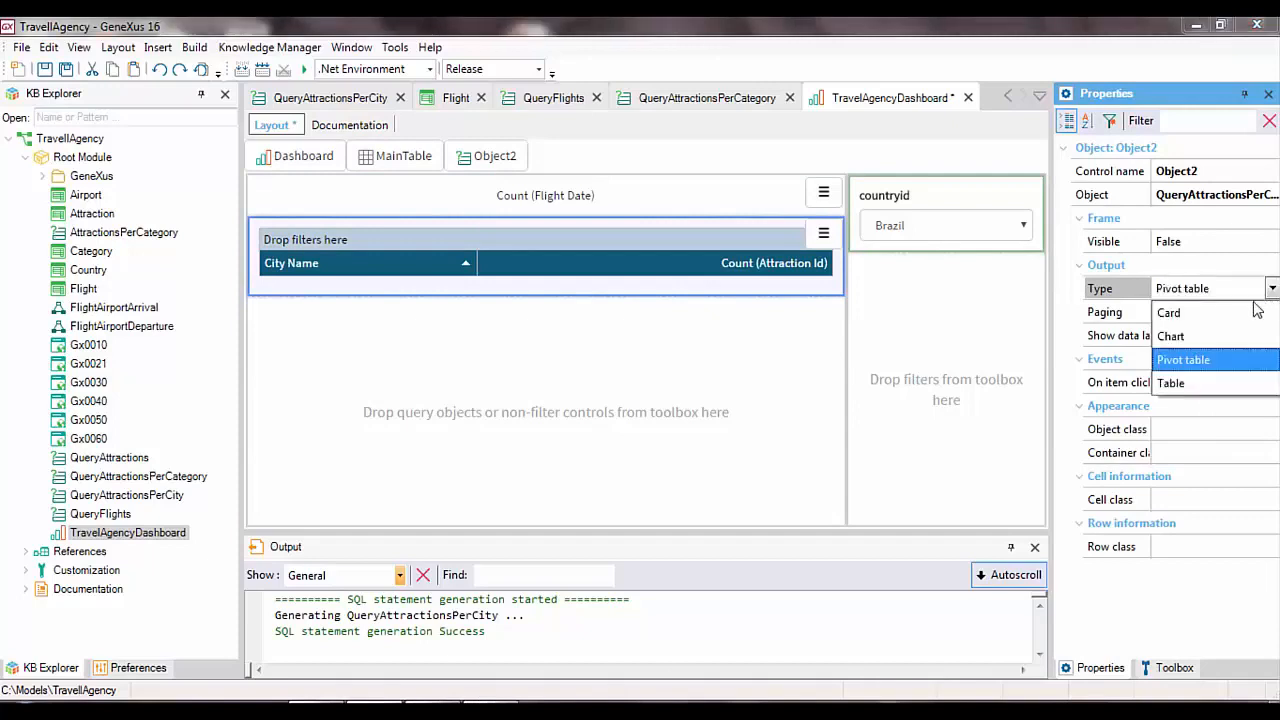
{"action": "left_click", "coordinate": [1203, 337]}
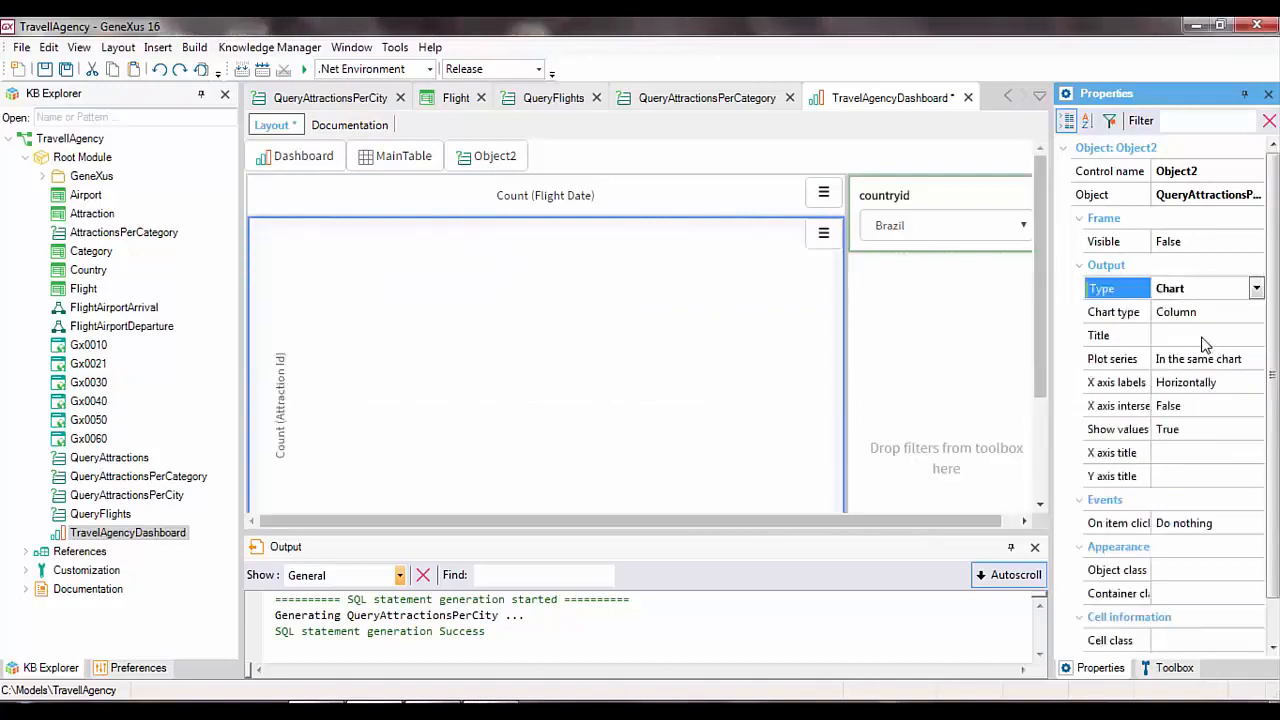
- Title the QueryAttractionsPerCity chart on the dashboard "Attractions per City"
{"action": "left_click", "coordinate": [1202, 337]}
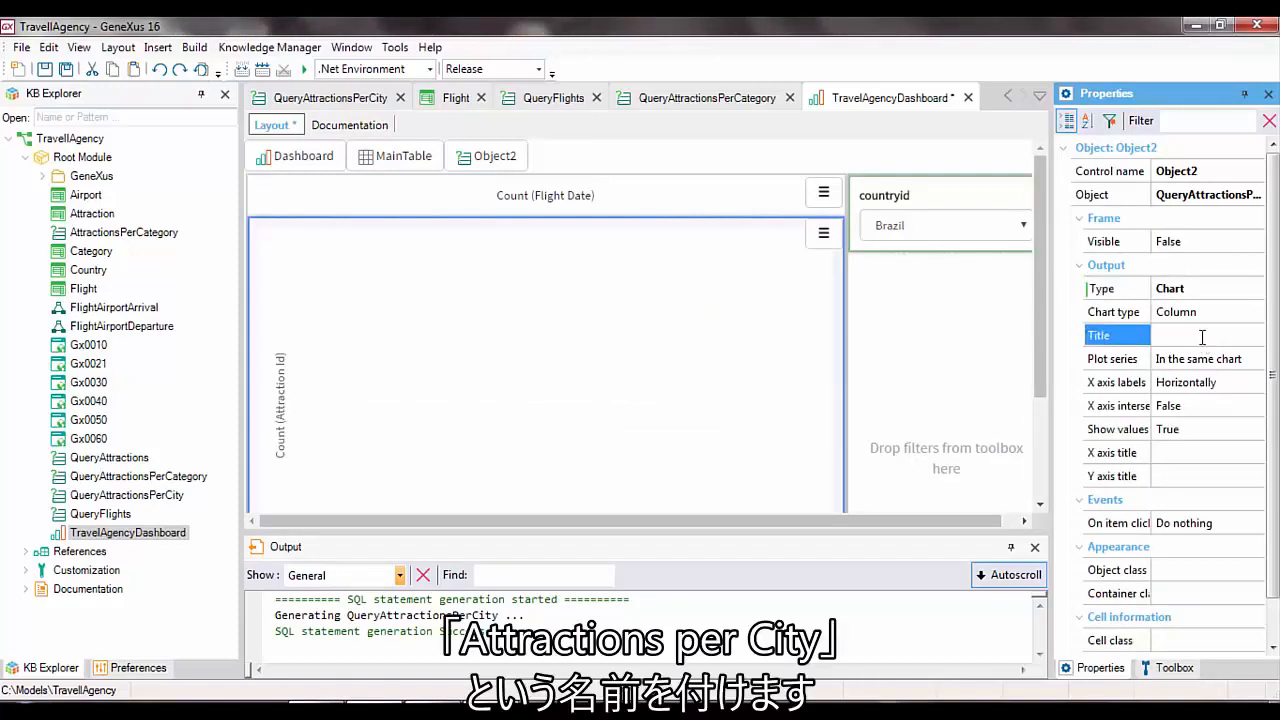
{"action": "type", "text": "Attractions per City"}
{"action": "left_click", "coordinate": [809, 474]}
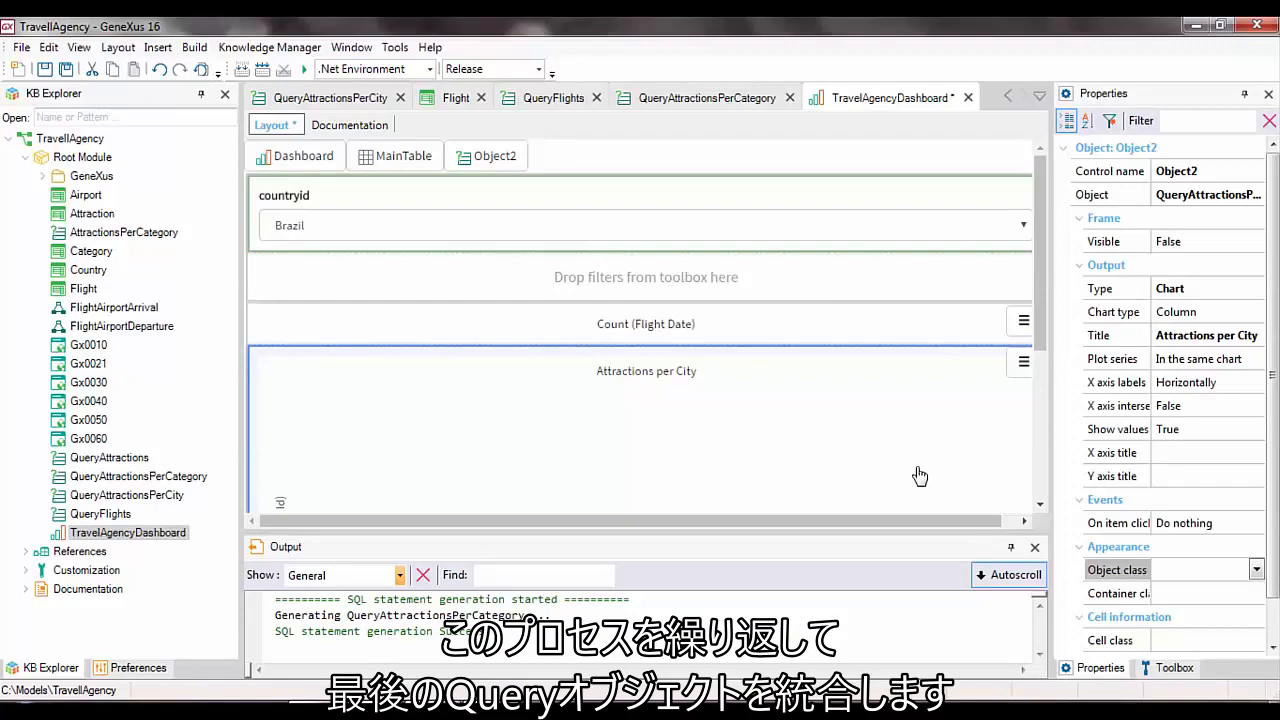
- Add another Object control to the dashboard beside the Attractions per City chart and link it to QueryAttractionsPerCategory
{"action": "left_click", "coordinate": [1172, 669]}
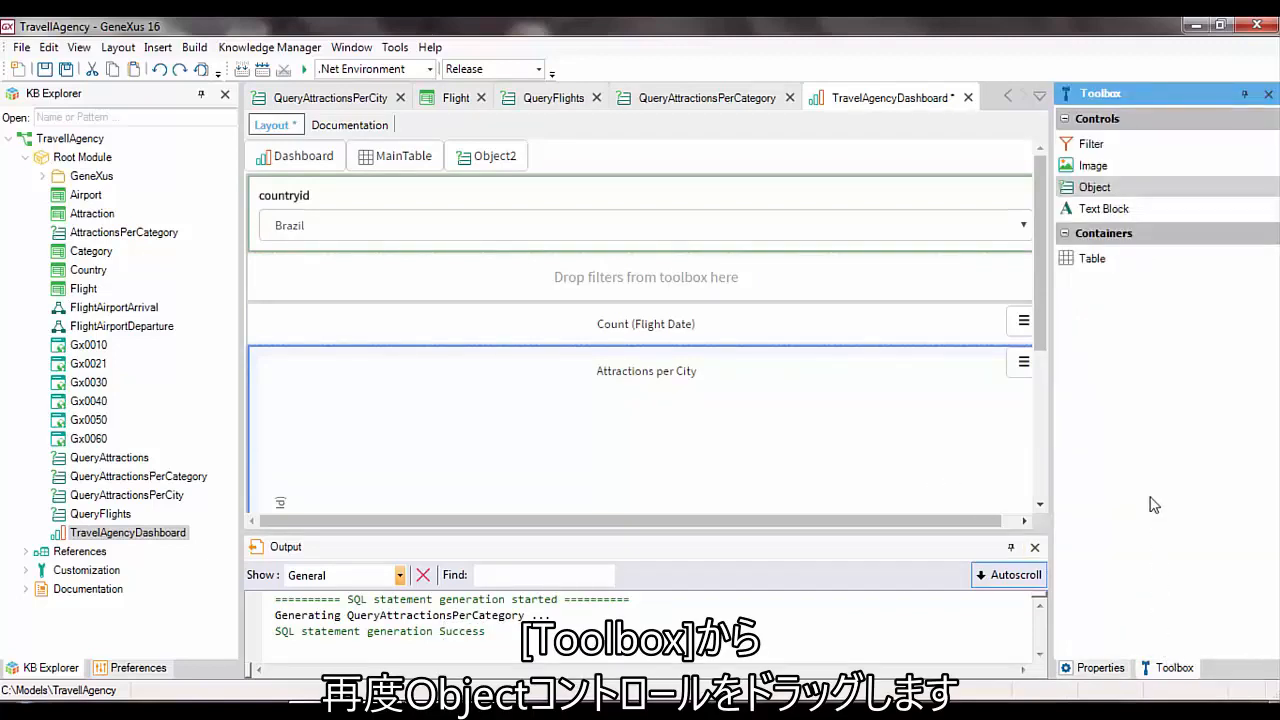
{"action": "left_click_drag", "start_coordinate": [1091, 189], "coordinate": [1026, 382]}
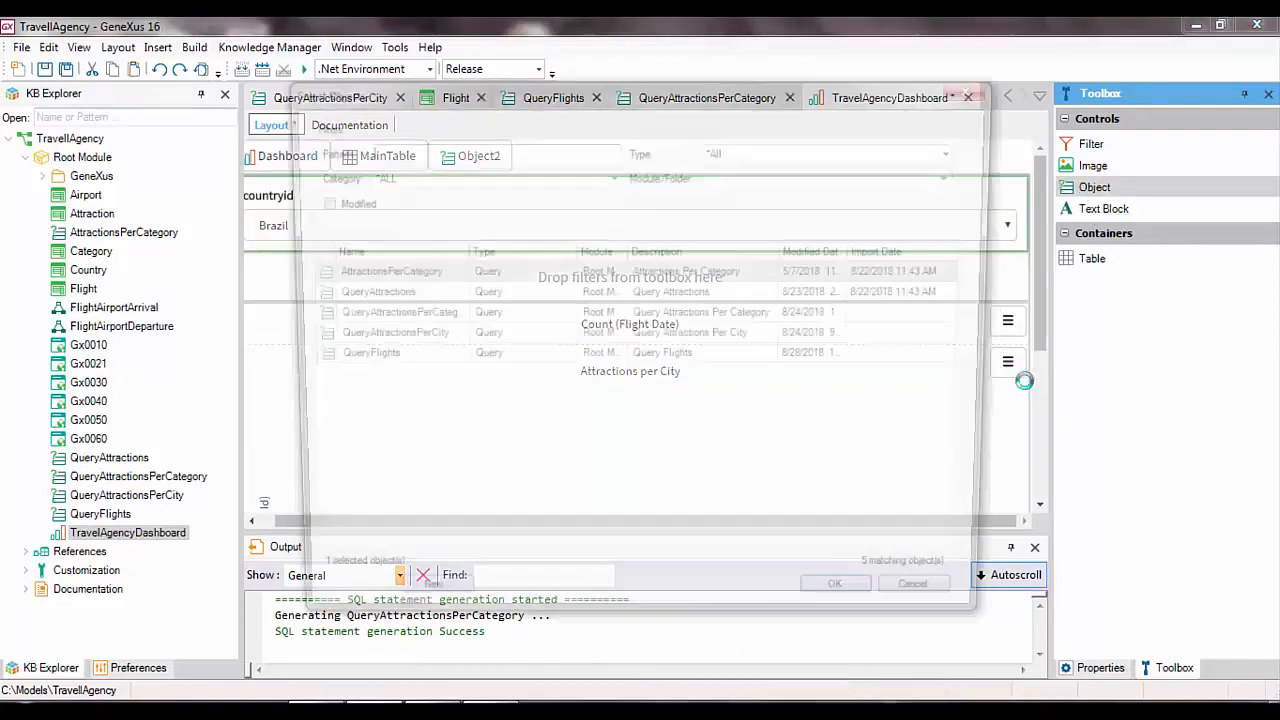
{"action": "left_click", "coordinate": [676, 360]}
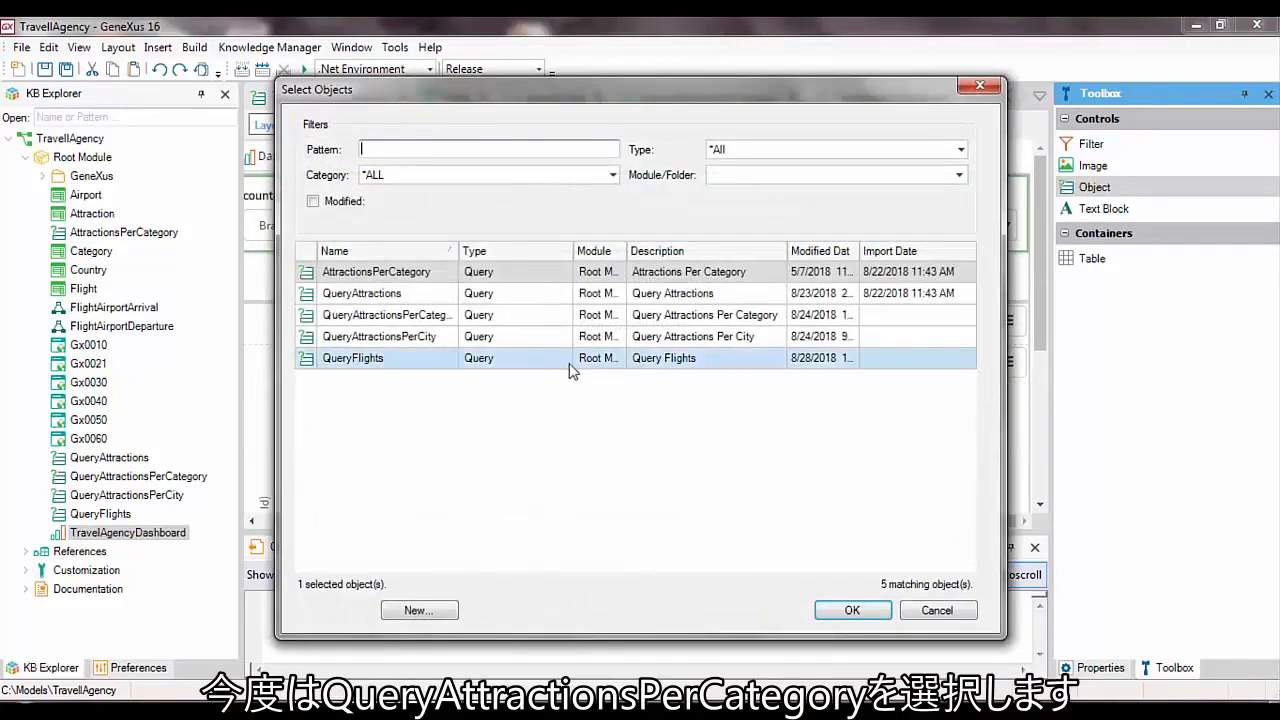
{"action": "left_click", "coordinate": [440, 315]}
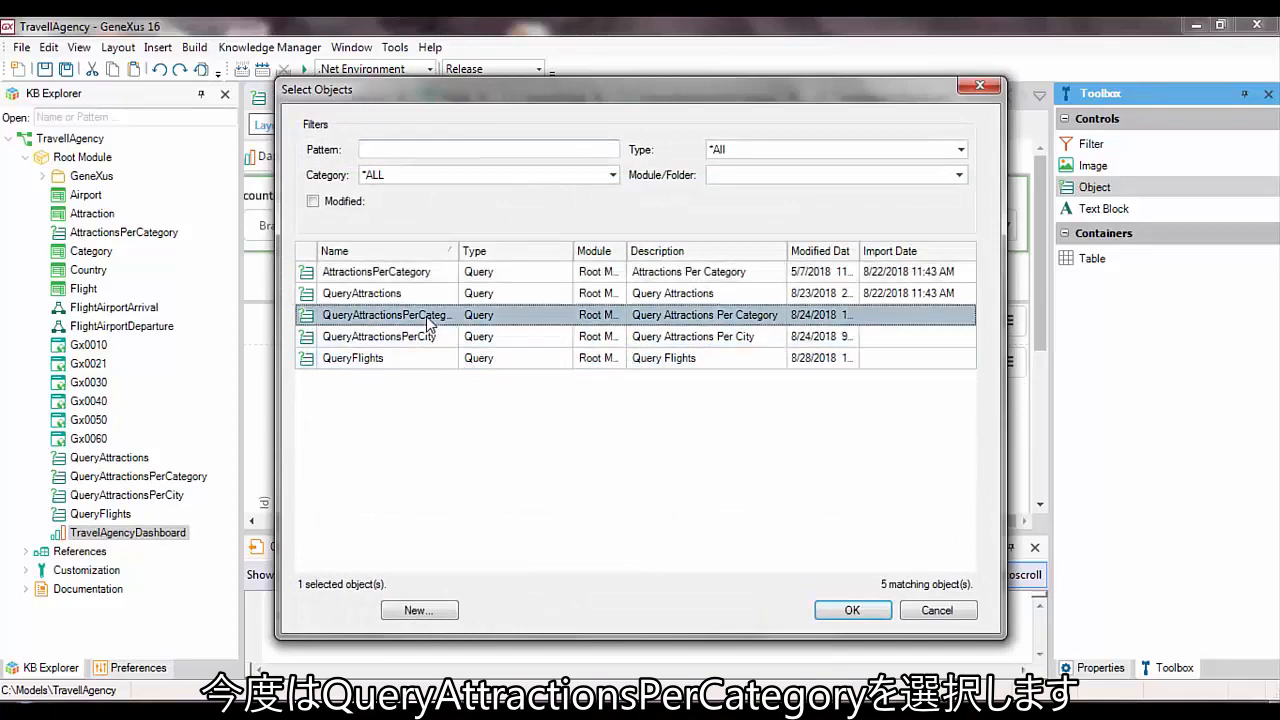
{"action": "left_click", "coordinate": [848, 611]}
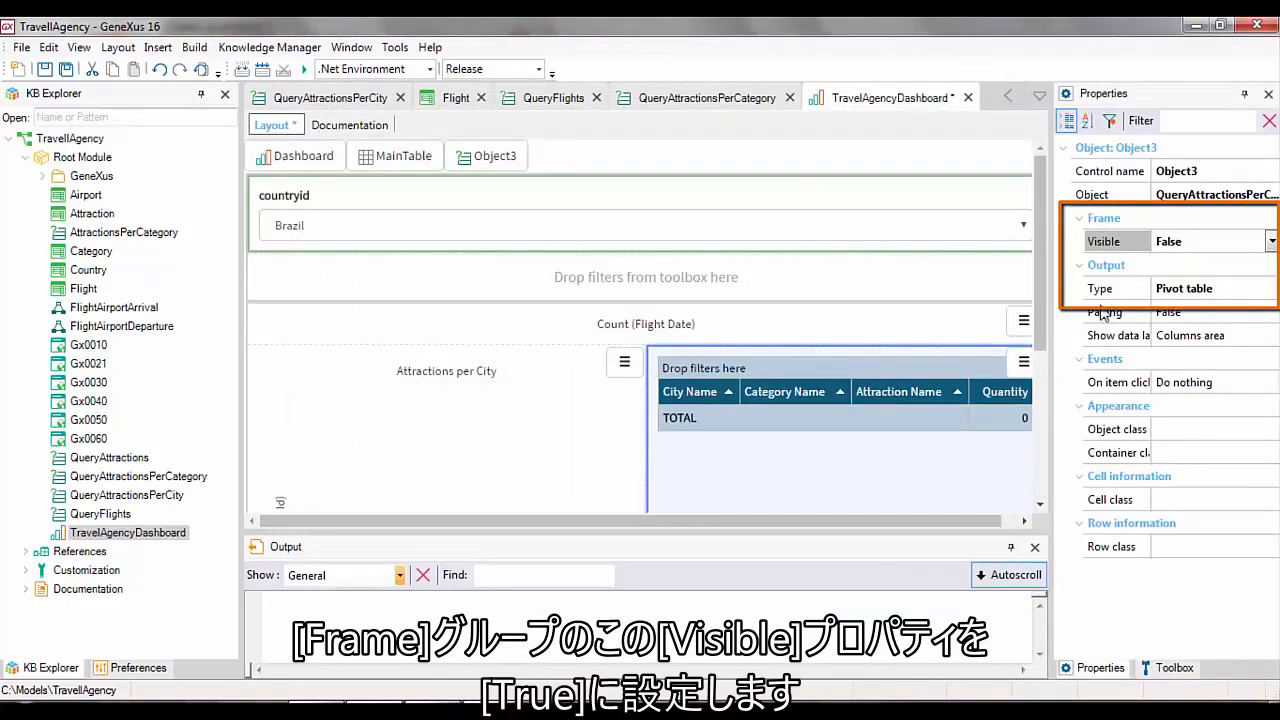
- Make the frame of the QueryAttractionsPerCategory control visible and title it "Attractions per Category"
{"action": "left_click", "coordinate": [1272, 243]}
{"action": "left_click", "coordinate": [1206, 264]}
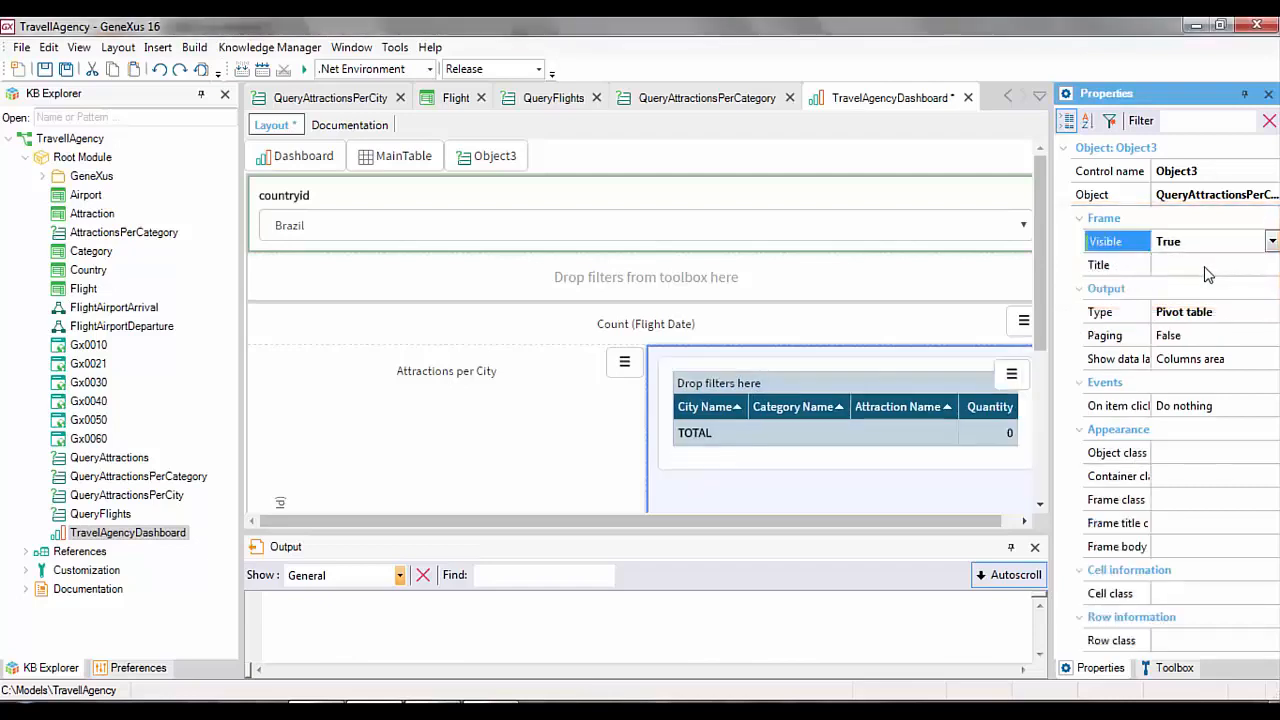
{"action": "left_click", "coordinate": [1201, 265]}
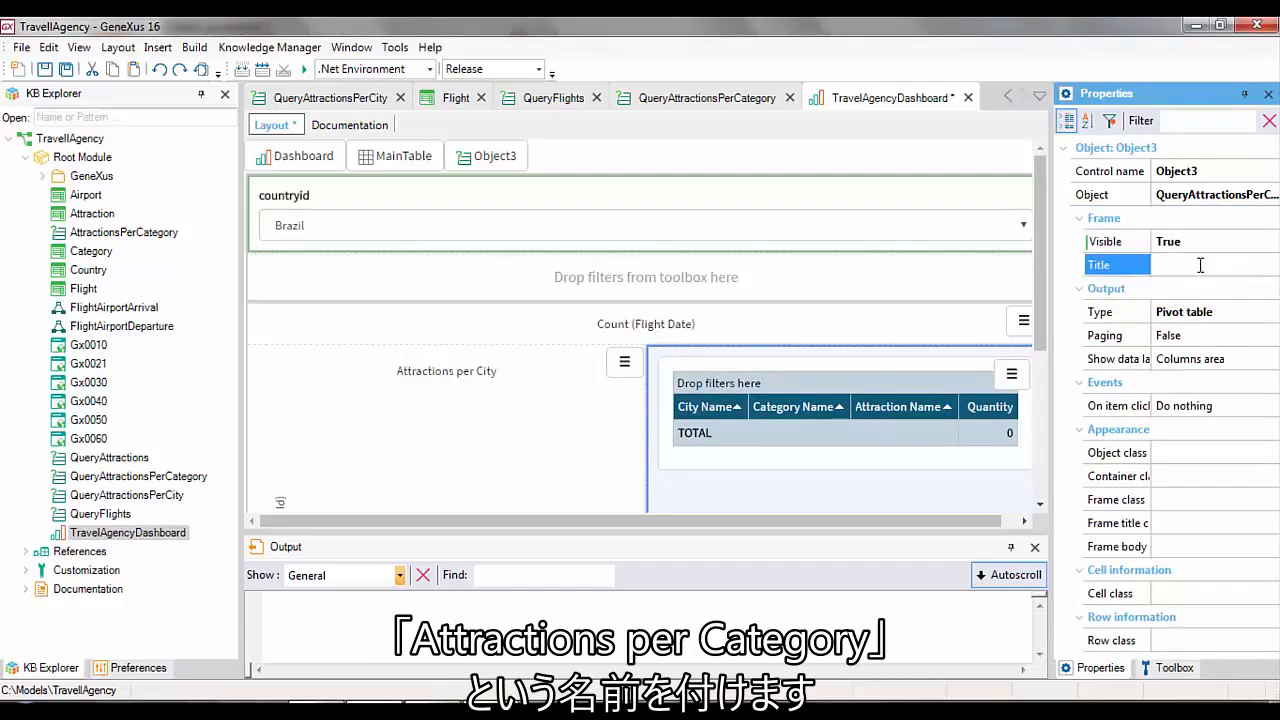
{"action": "type", "text": "Attractions per Category"}
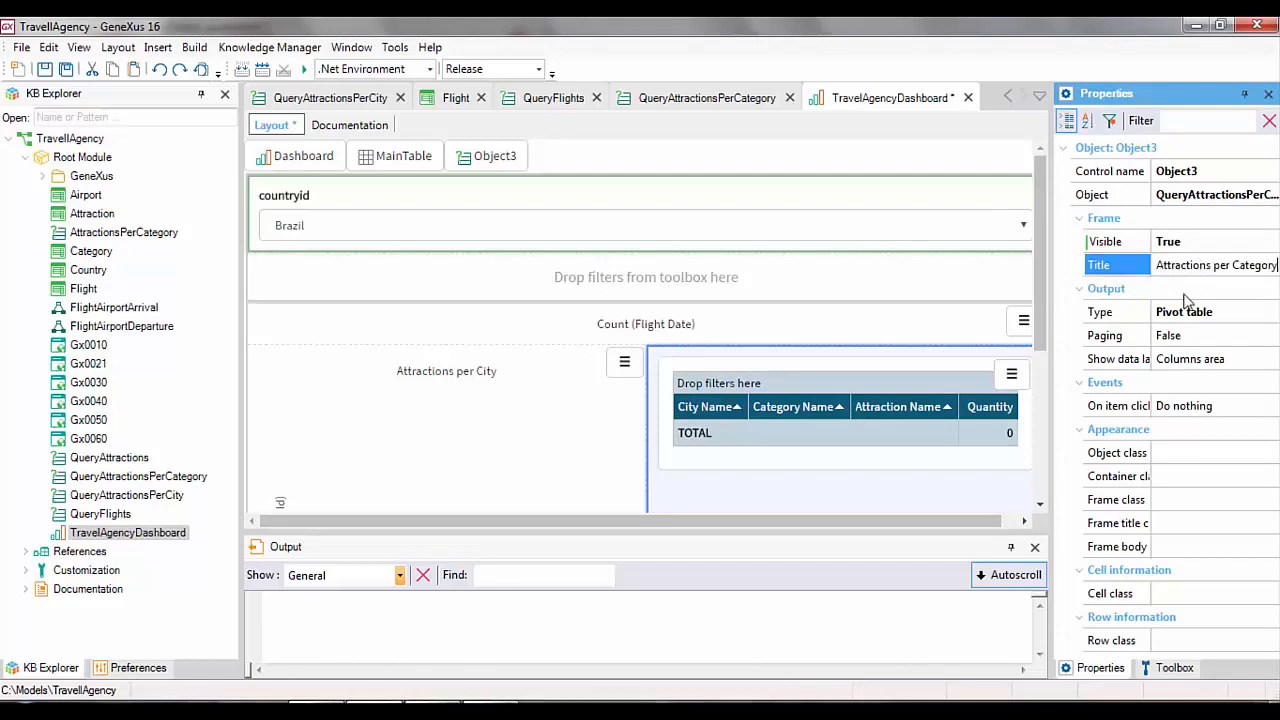
{"action": "left_click", "coordinate": [808, 397]}
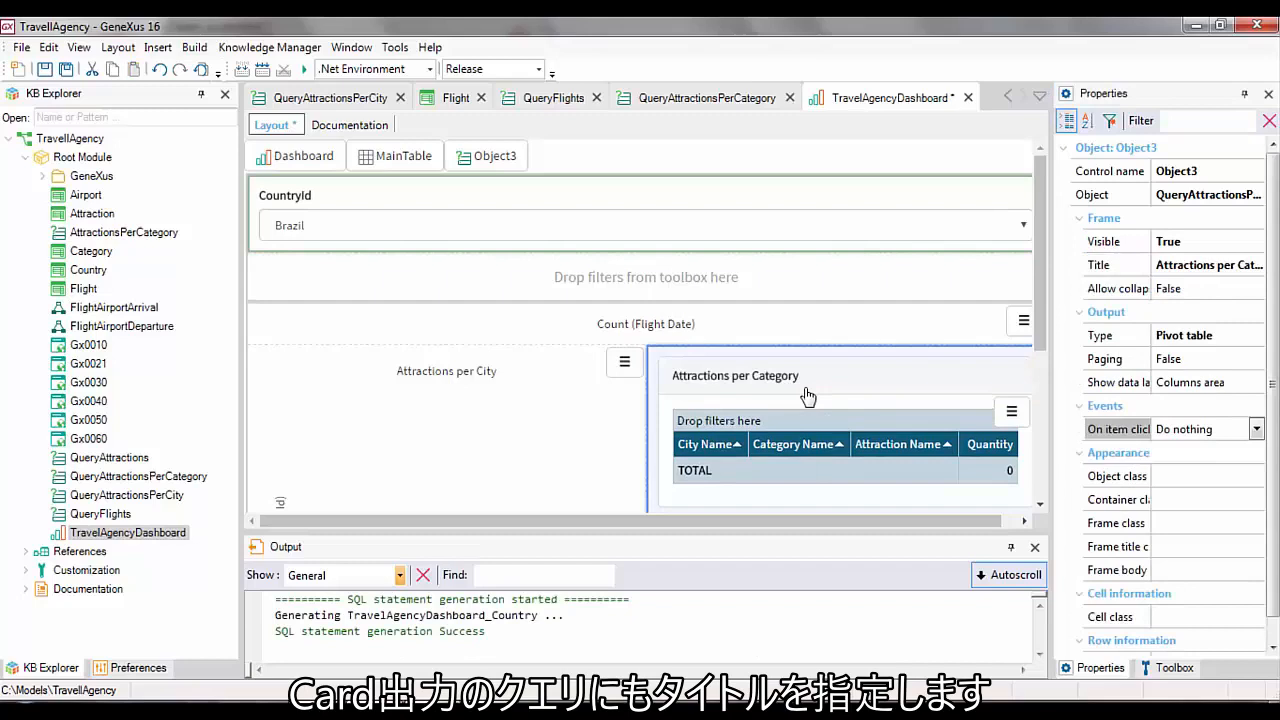
- Make the frame of the QueryFlights card visible with the title "Query Flights"
{"action": "left_click", "coordinate": [721, 325]}
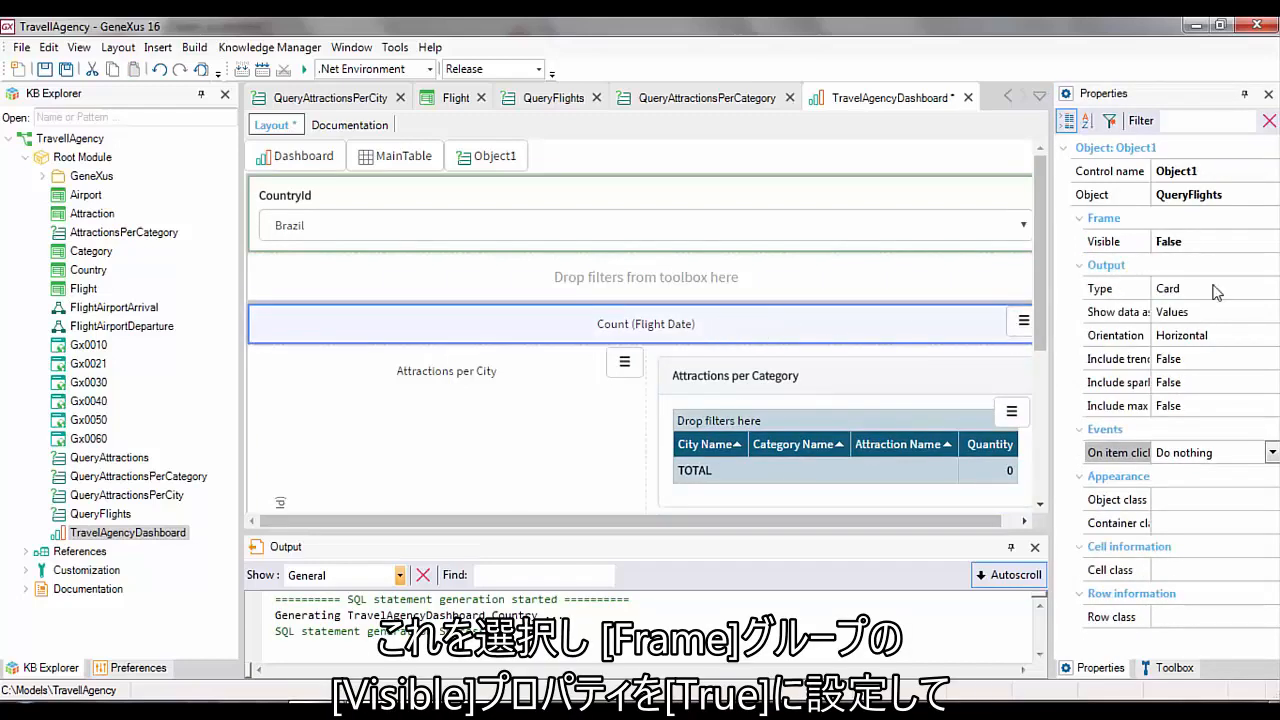
{"action": "left_click", "coordinate": [1240, 248]}
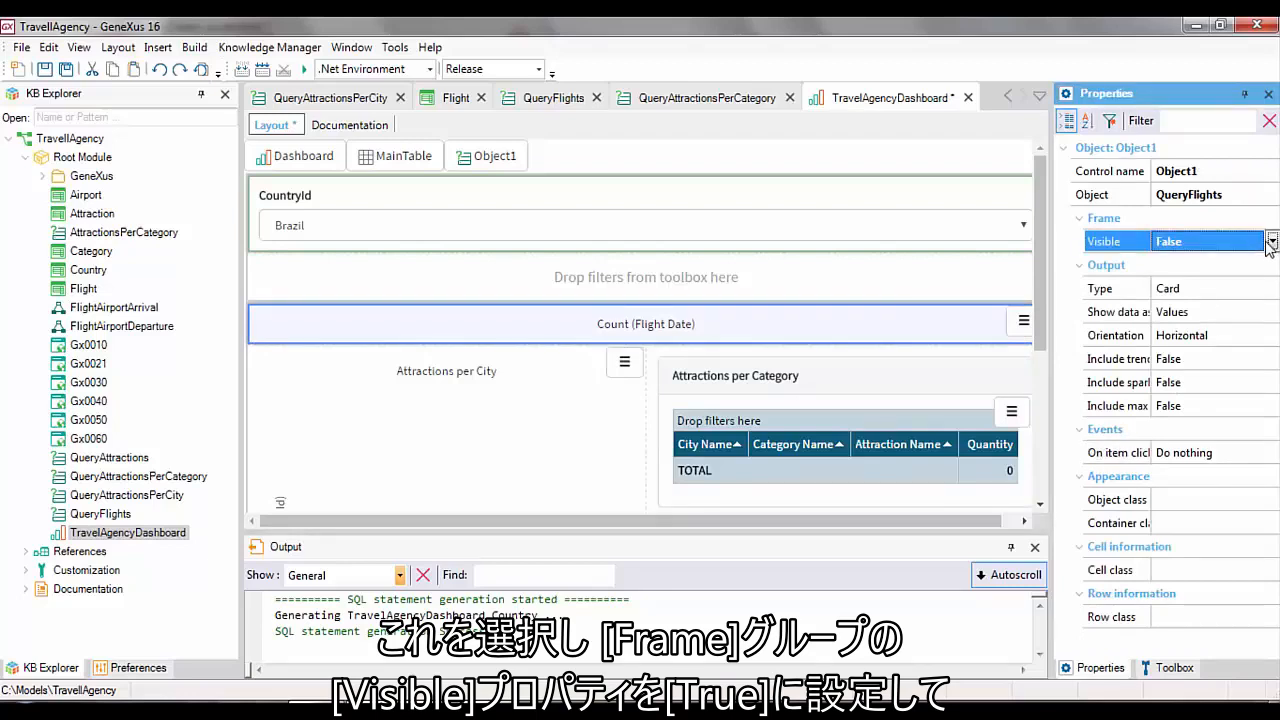
{"action": "left_click", "coordinate": [1272, 241]}
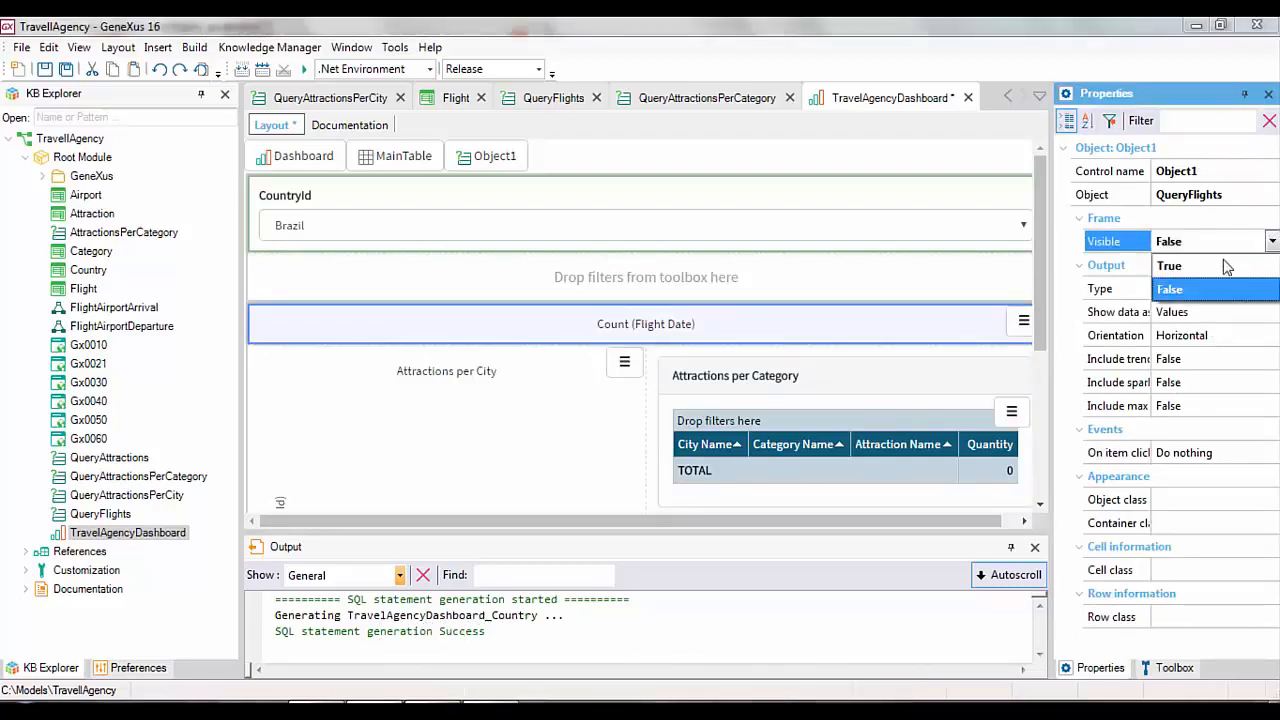
{"action": "left_click", "coordinate": [1195, 265]}
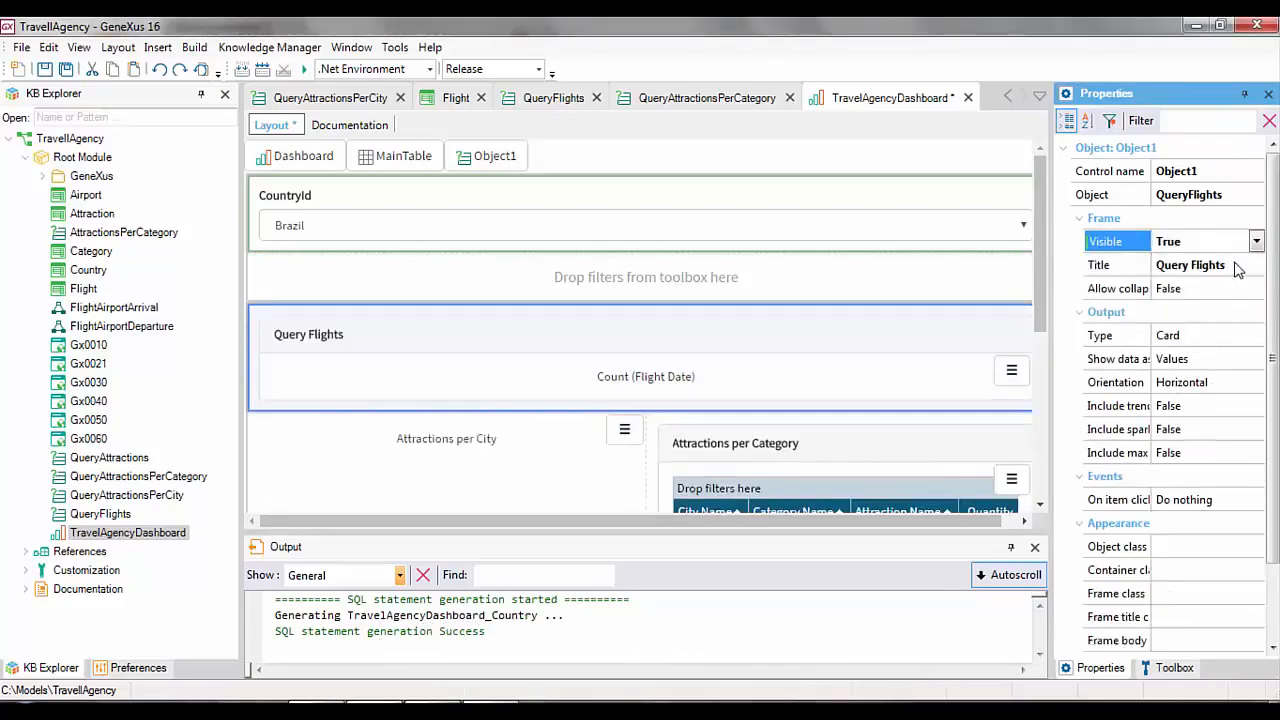
{"action": "left_click", "coordinate": [1240, 268]}
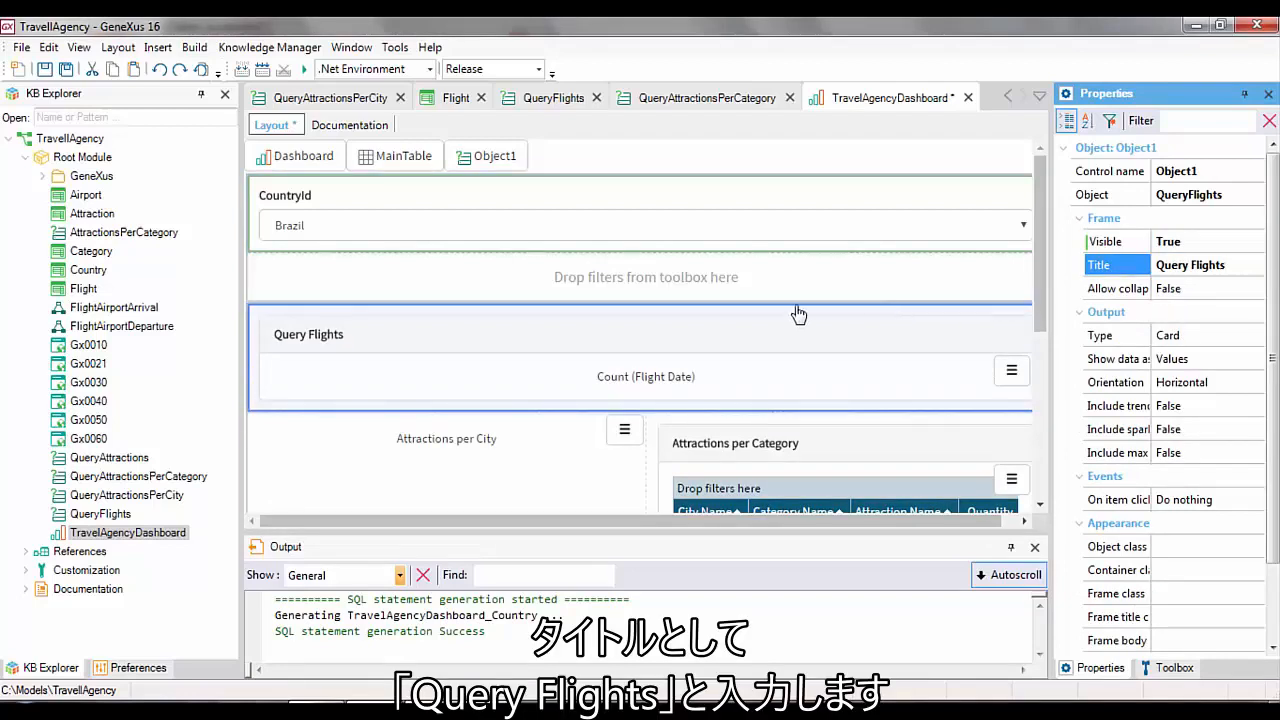
- Set the caption of the dashboard's CountryId filter to Country
{"action": "left_click", "coordinate": [404, 204]}
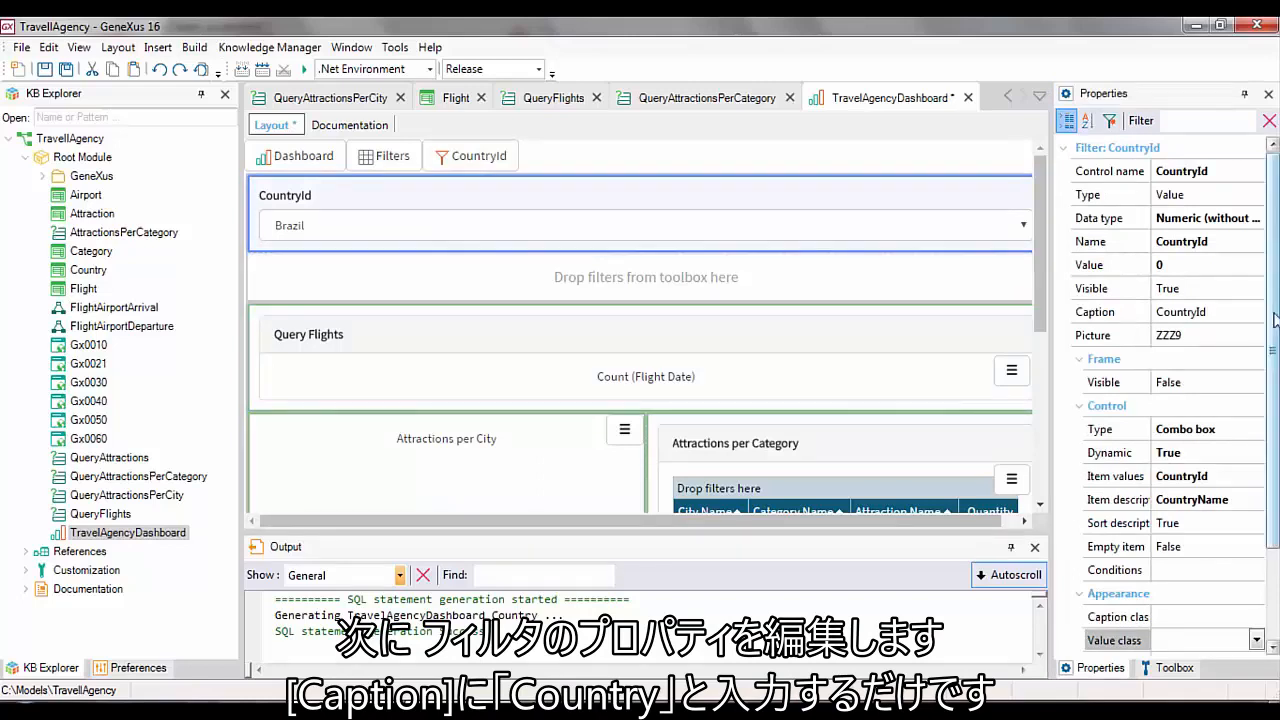
{"action": "left_click", "coordinate": [1238, 315]}
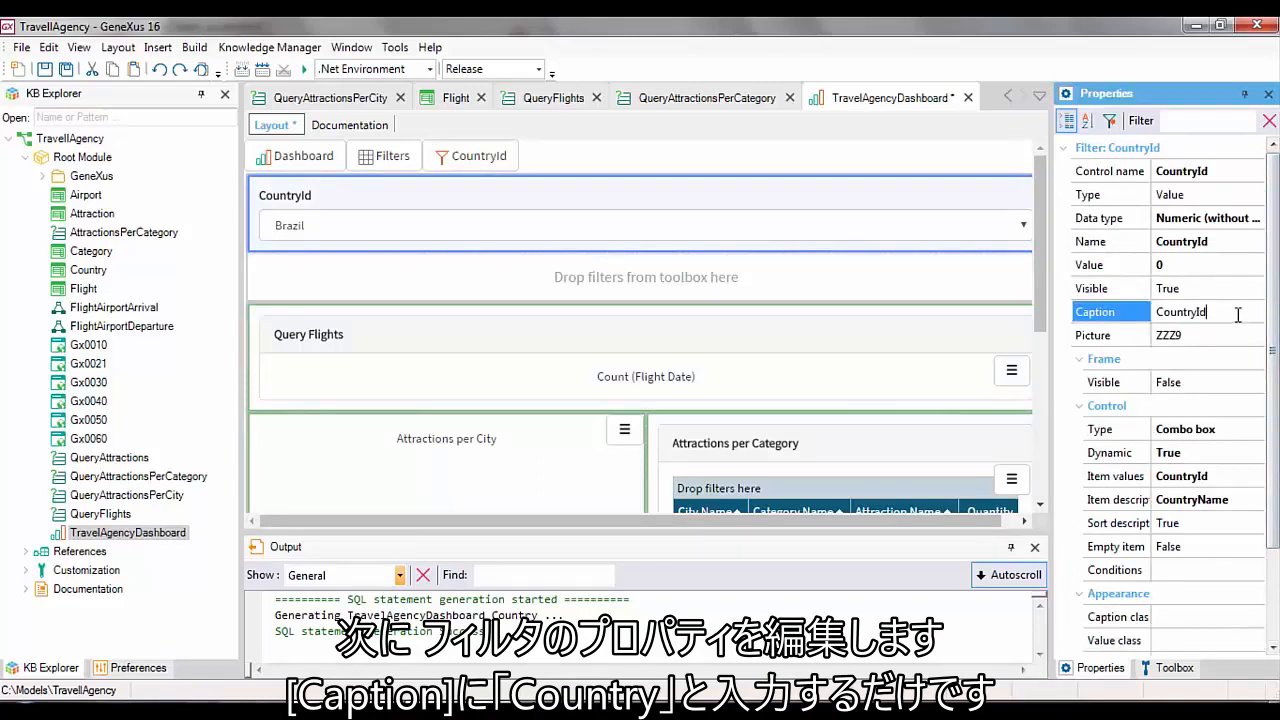
{"action": "key", "text": "BackSpace"}
{"action": "key", "text": "BackSpace"}
{"action": "left_click", "coordinate": [1196, 382]}
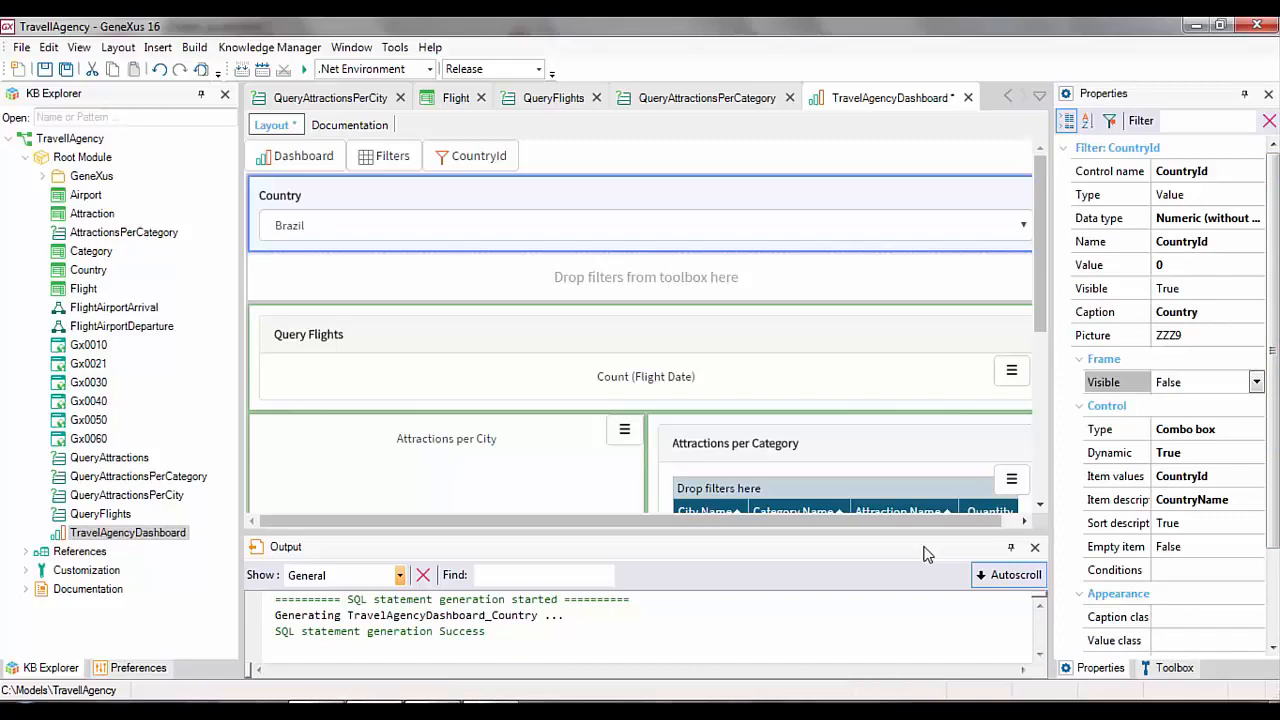
- Examine which filter applies to each of the three dashboard queries and which queries the Country filter affects
{"action": "left_click", "coordinate": [472, 352]}
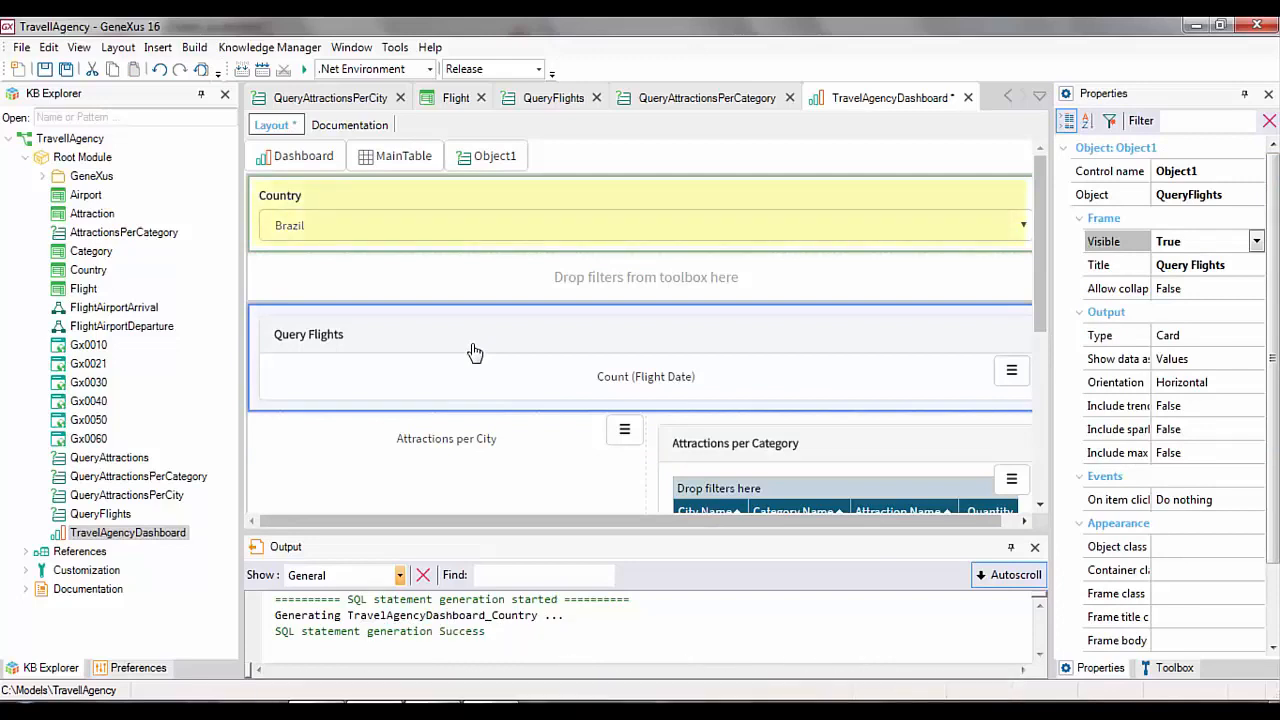
{"action": "left_click", "coordinate": [491, 466]}
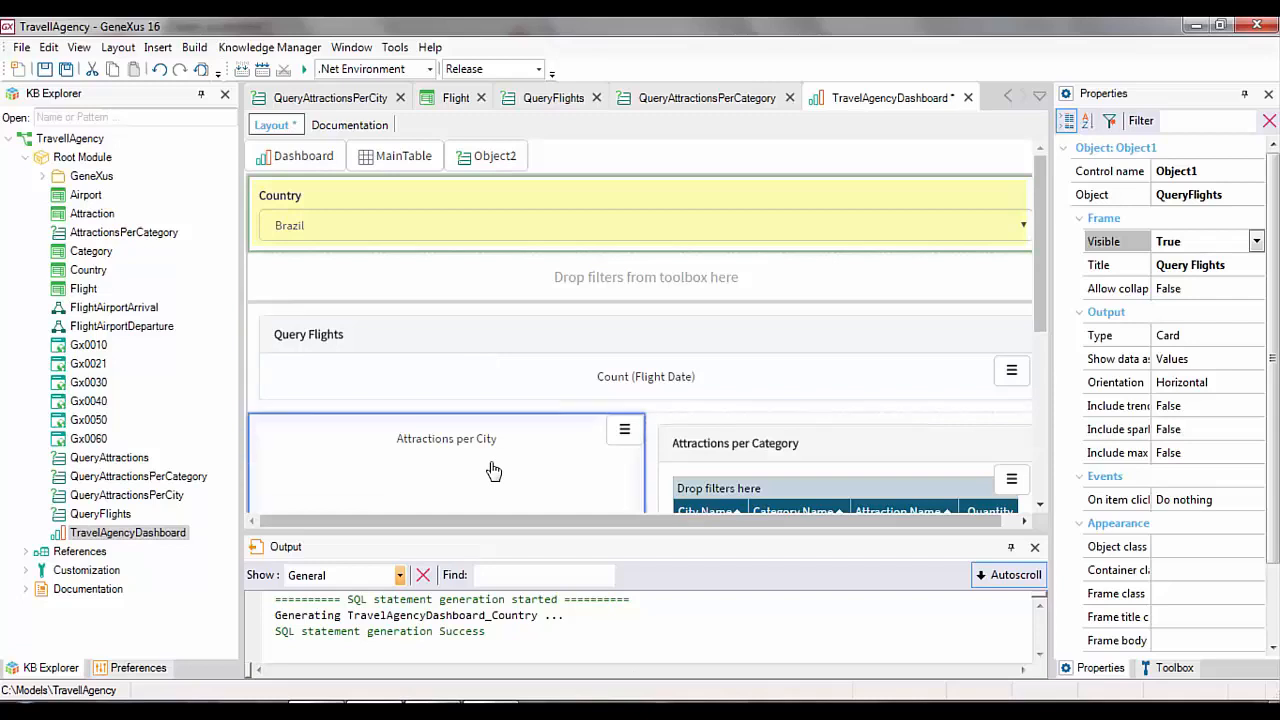
{"action": "left_click", "coordinate": [758, 437]}
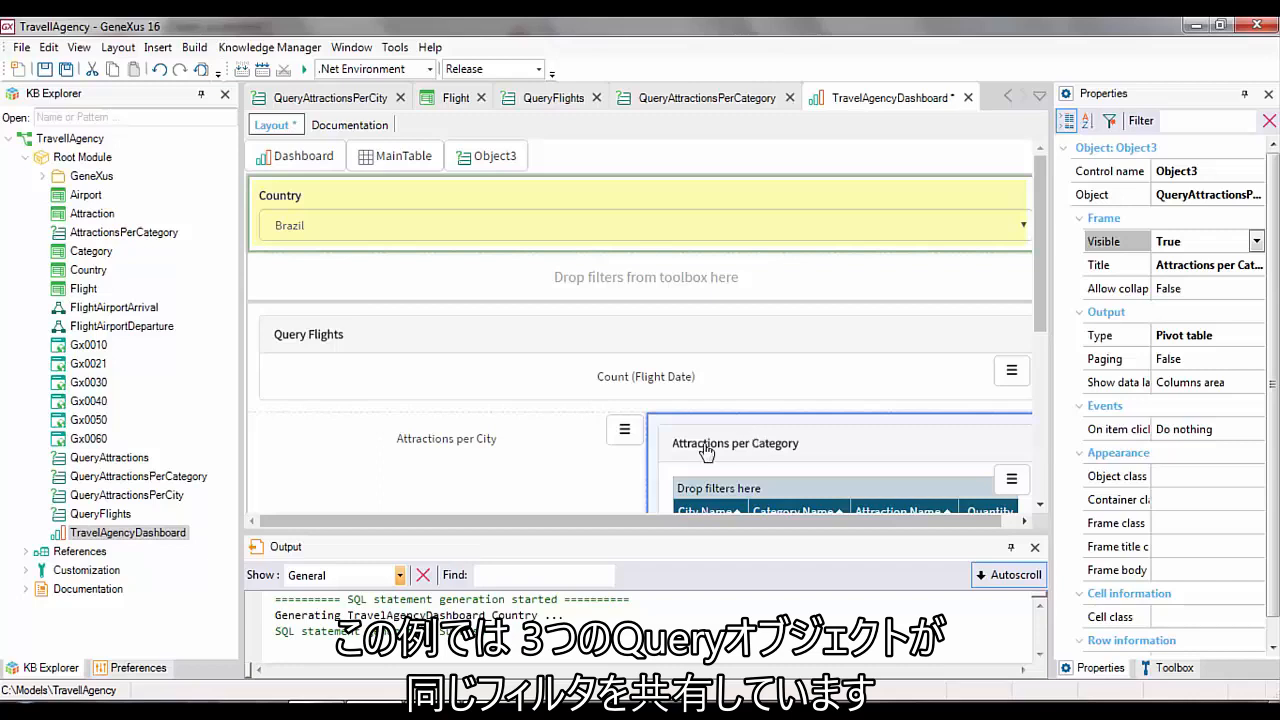
{"action": "left_click", "coordinate": [545, 482]}
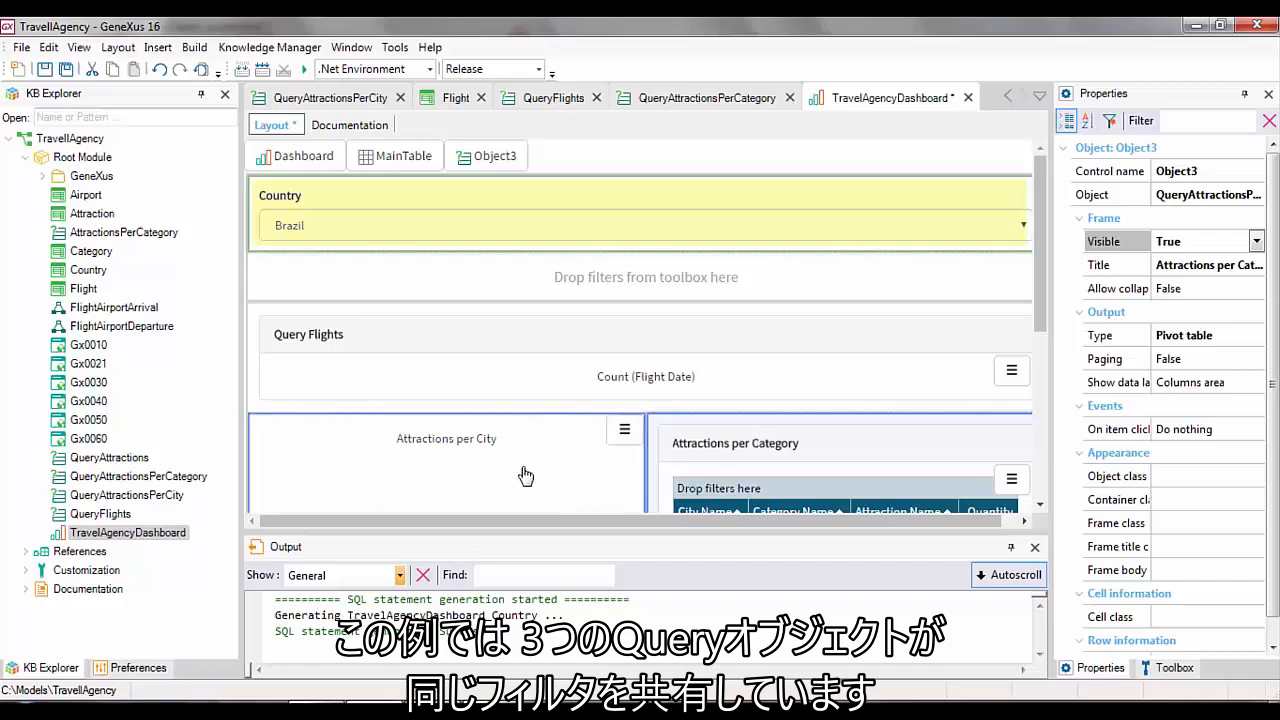
{"action": "left_click", "coordinate": [608, 340]}
{"action": "left_click", "coordinate": [803, 446]}
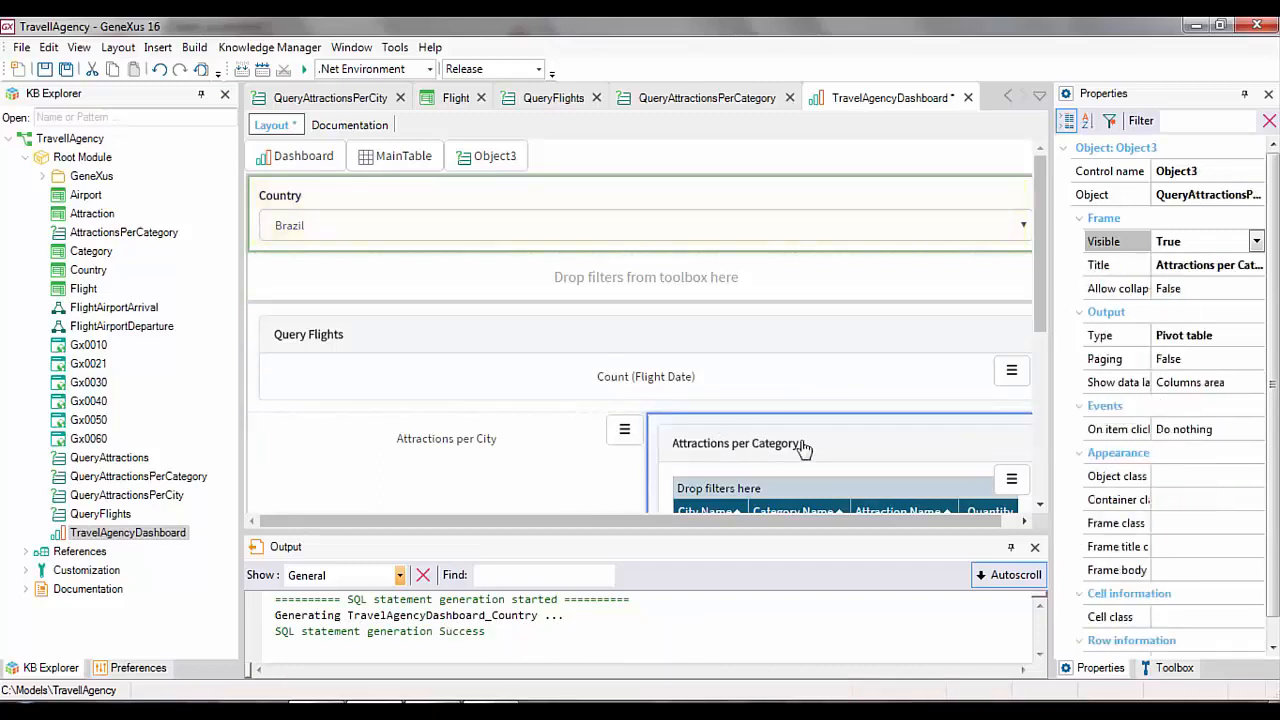
{"action": "left_click", "coordinate": [620, 205]}
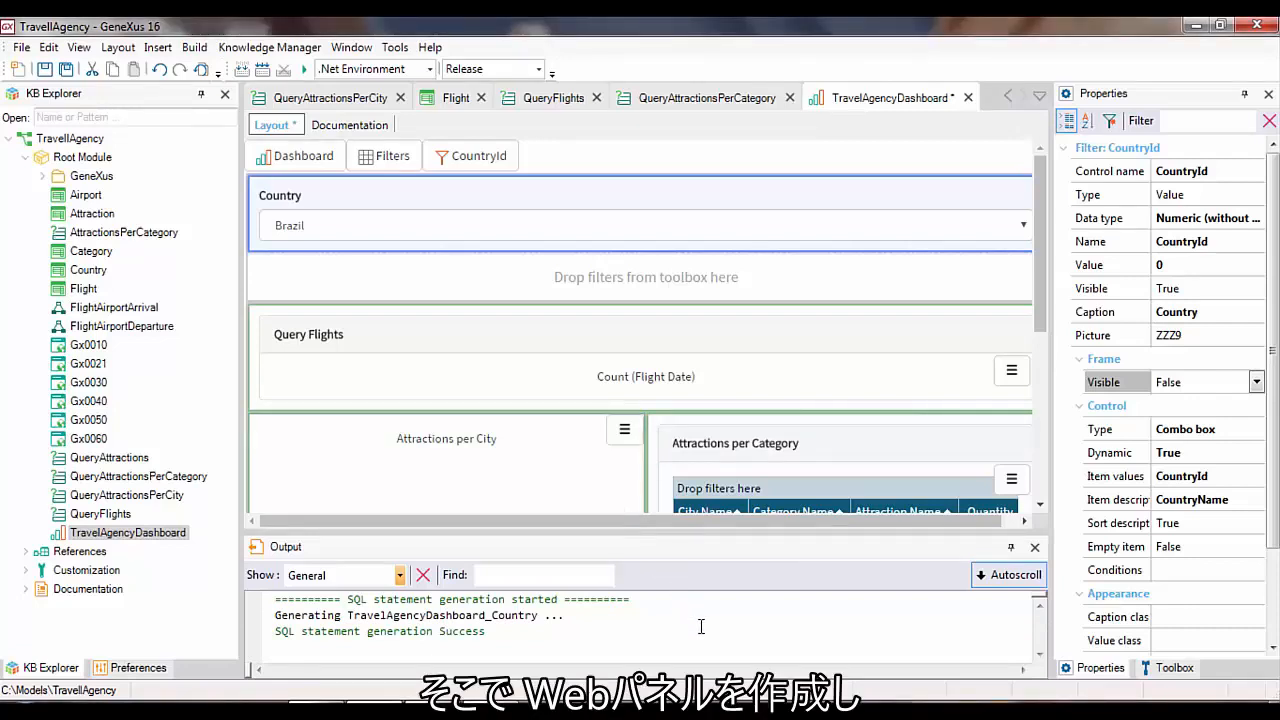
- Create a new Web Panel object named WPTravelAgencyDashboard in the Root Module
{"action": "key", "text": "ctrl+n"}
{"action": "left_click", "coordinate": [400, 290]}
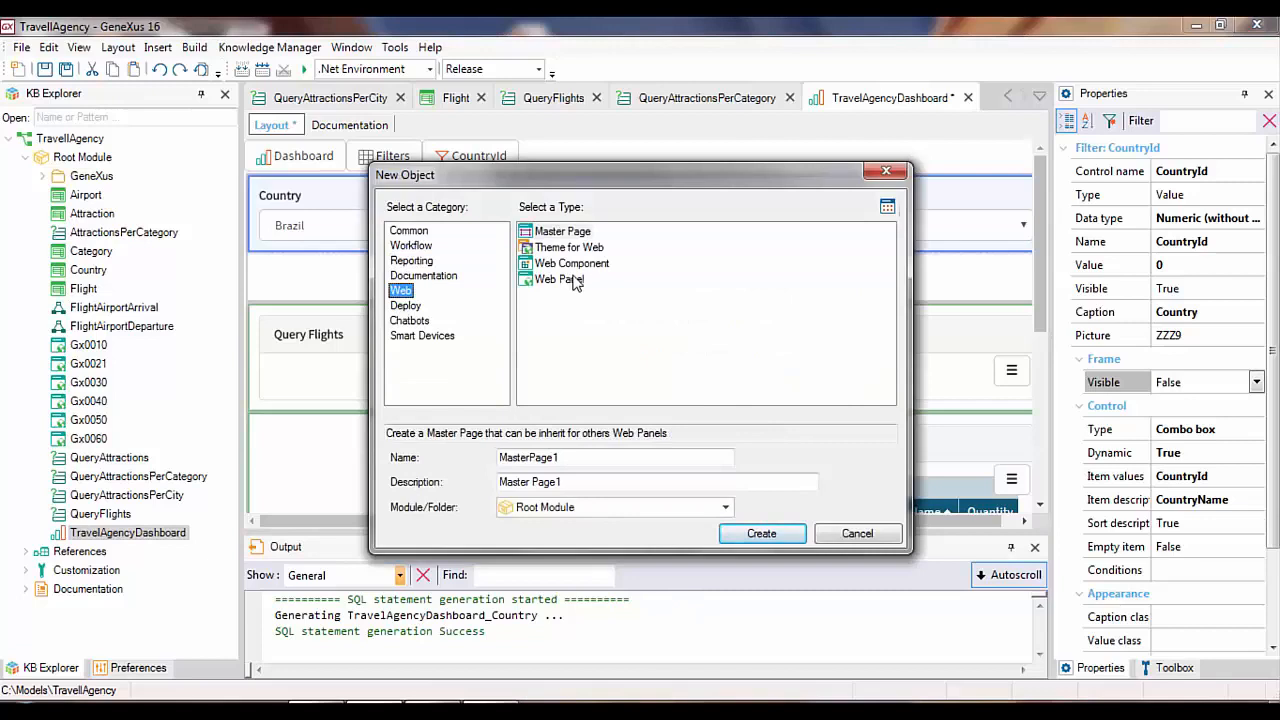
{"action": "left_click", "coordinate": [575, 282]}
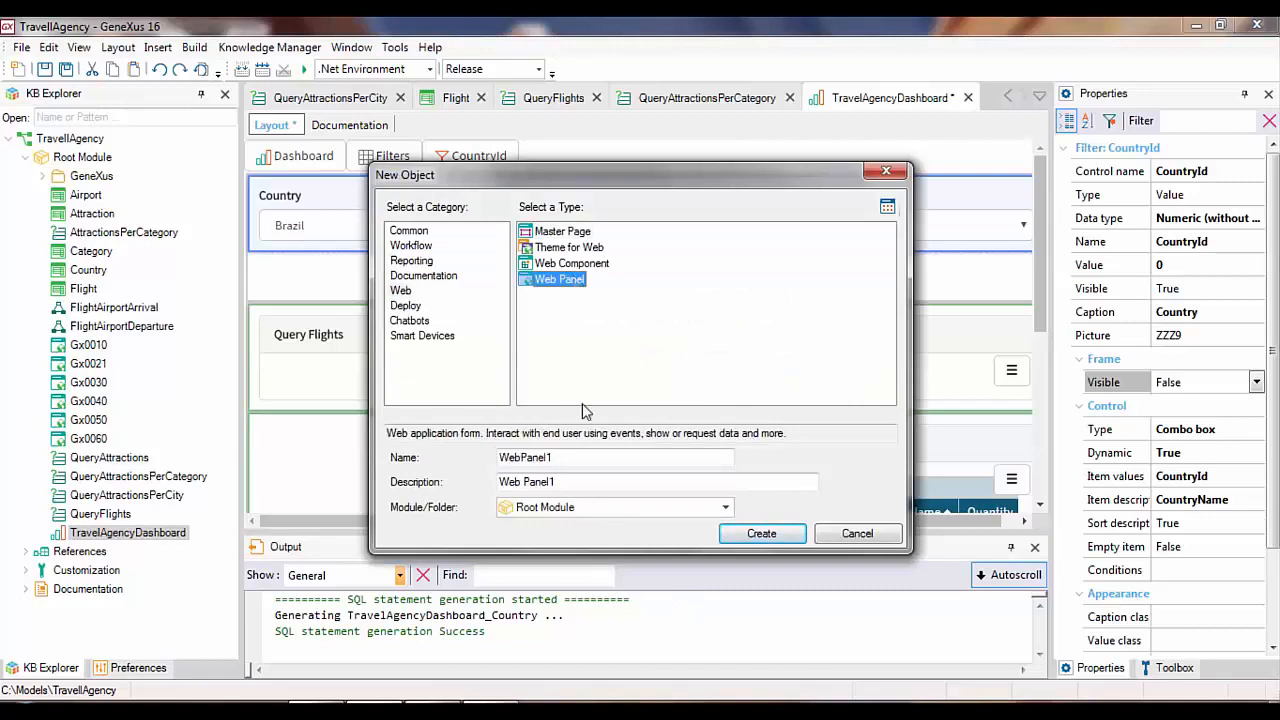
{"action": "double_click", "coordinate": [600, 457]}
{"action": "type", "text": "WPTravelAgencyDashboard"}
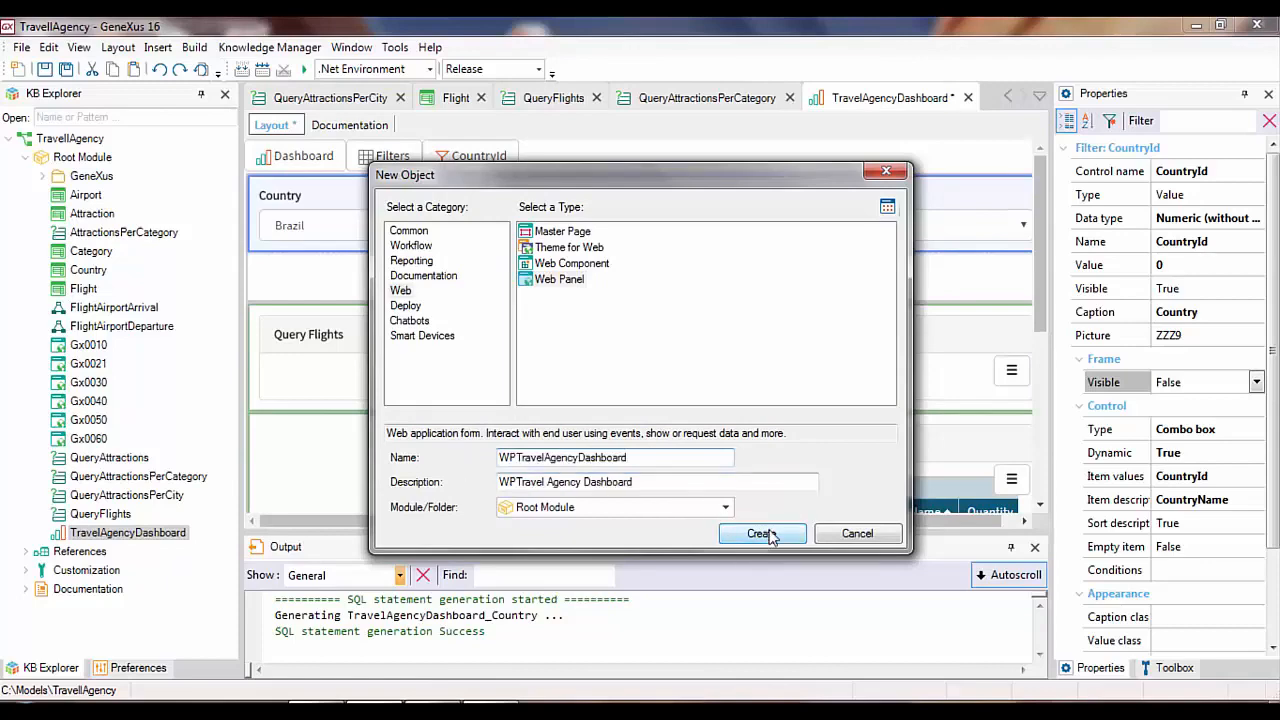
{"action": "left_click", "coordinate": [762, 534]}
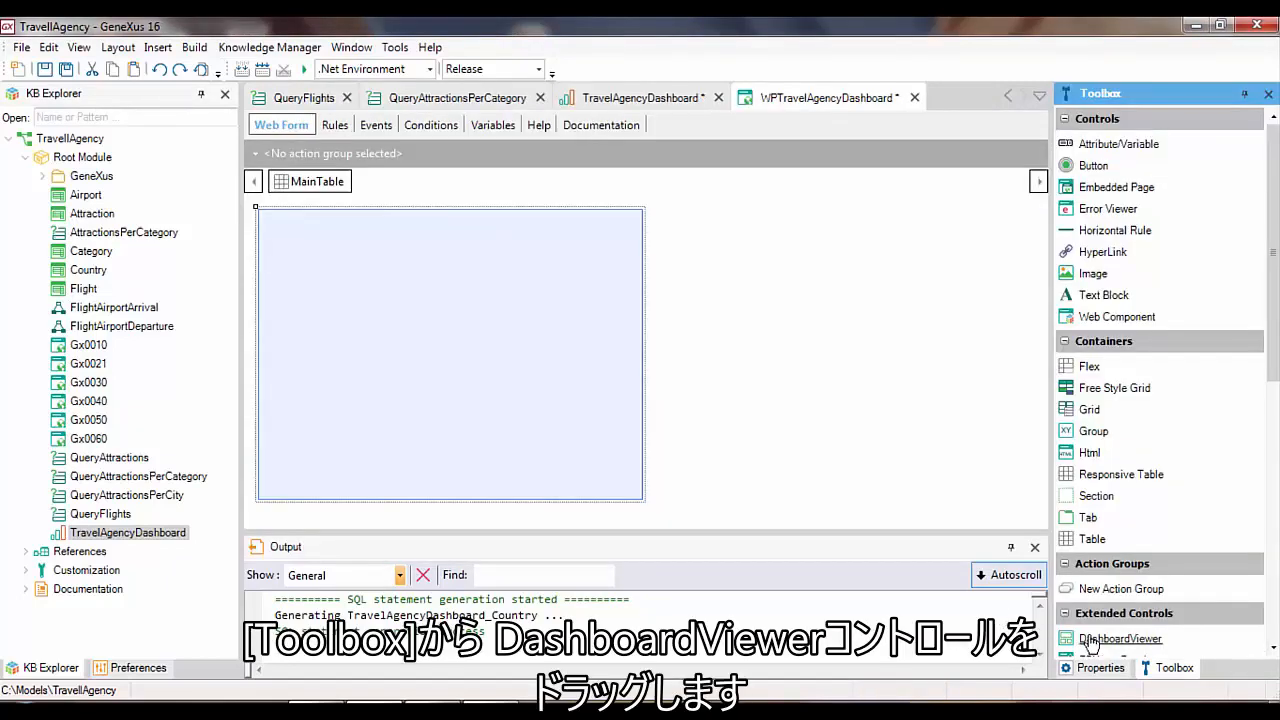
- Add a DashboardViewer control to the web panel's form and set its Object property to TravelAgencyDashboard
{"action": "left_click_drag", "start_coordinate": [1107, 643], "coordinate": [529, 394]}
{"action": "left_click", "coordinate": [1175, 670]}
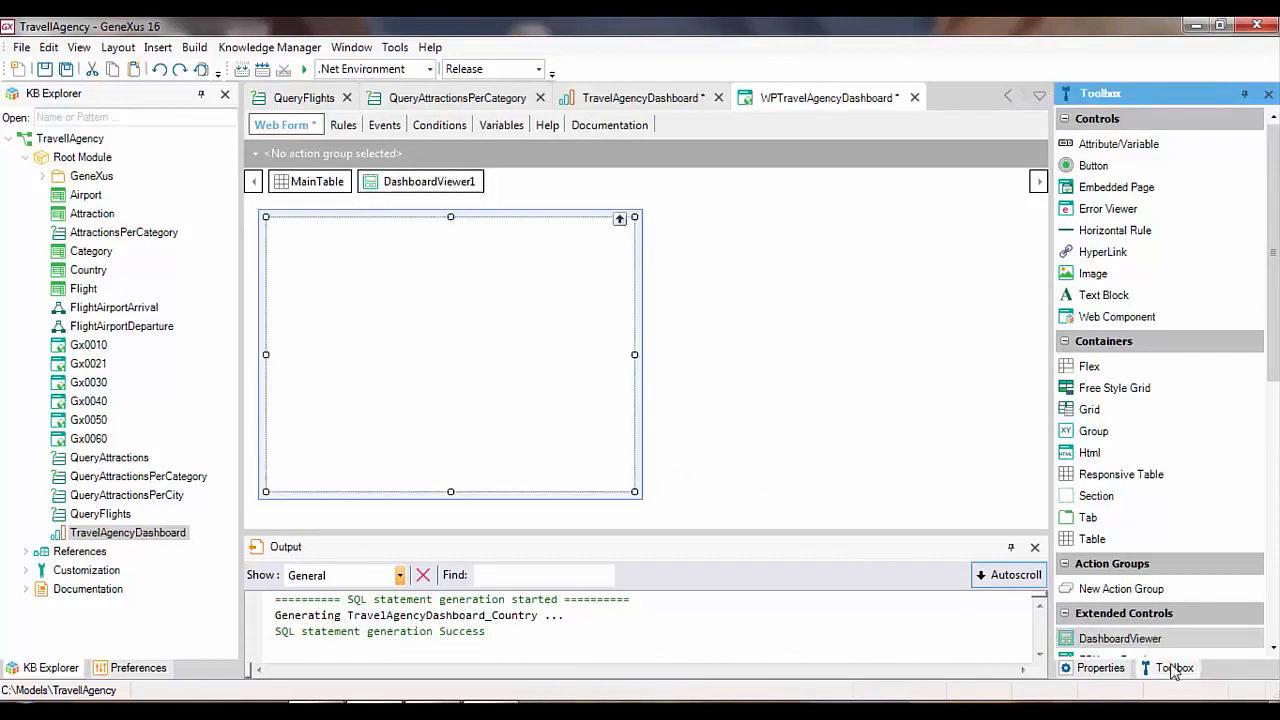
{"action": "left_click", "coordinate": [1100, 670]}
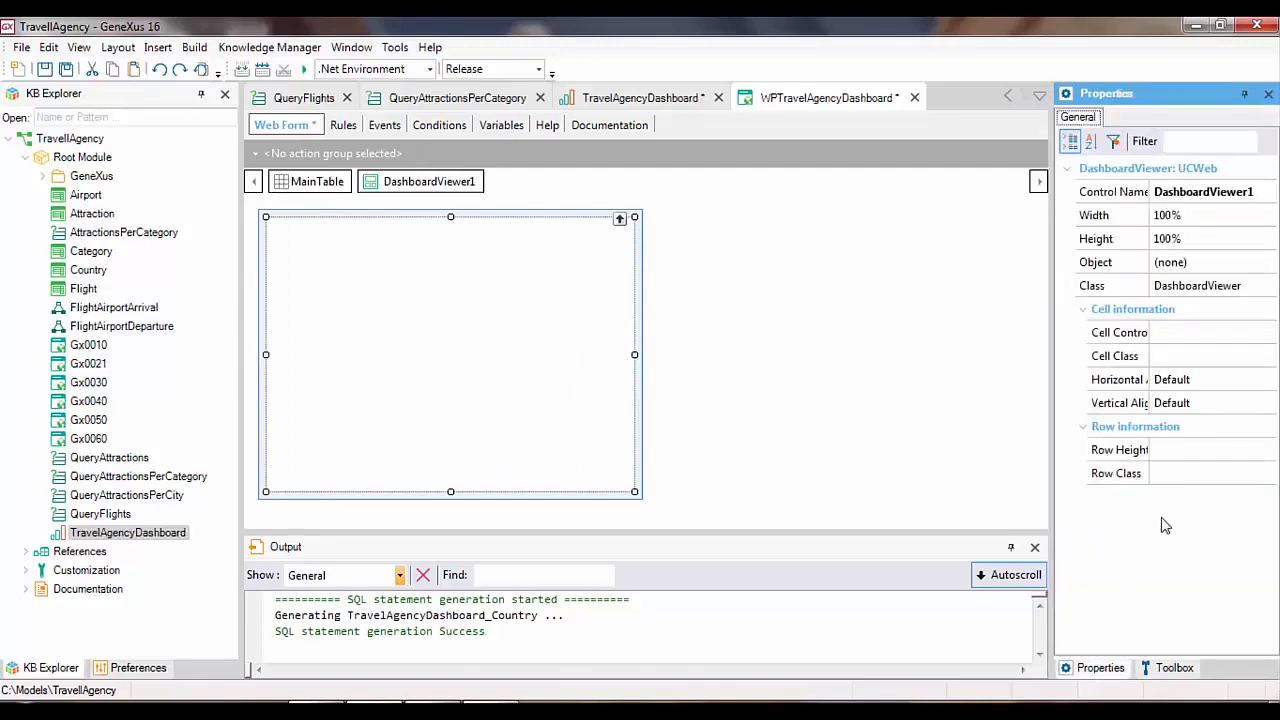
{"action": "left_click", "coordinate": [1264, 266]}
{"action": "left_click", "coordinate": [1267, 265]}
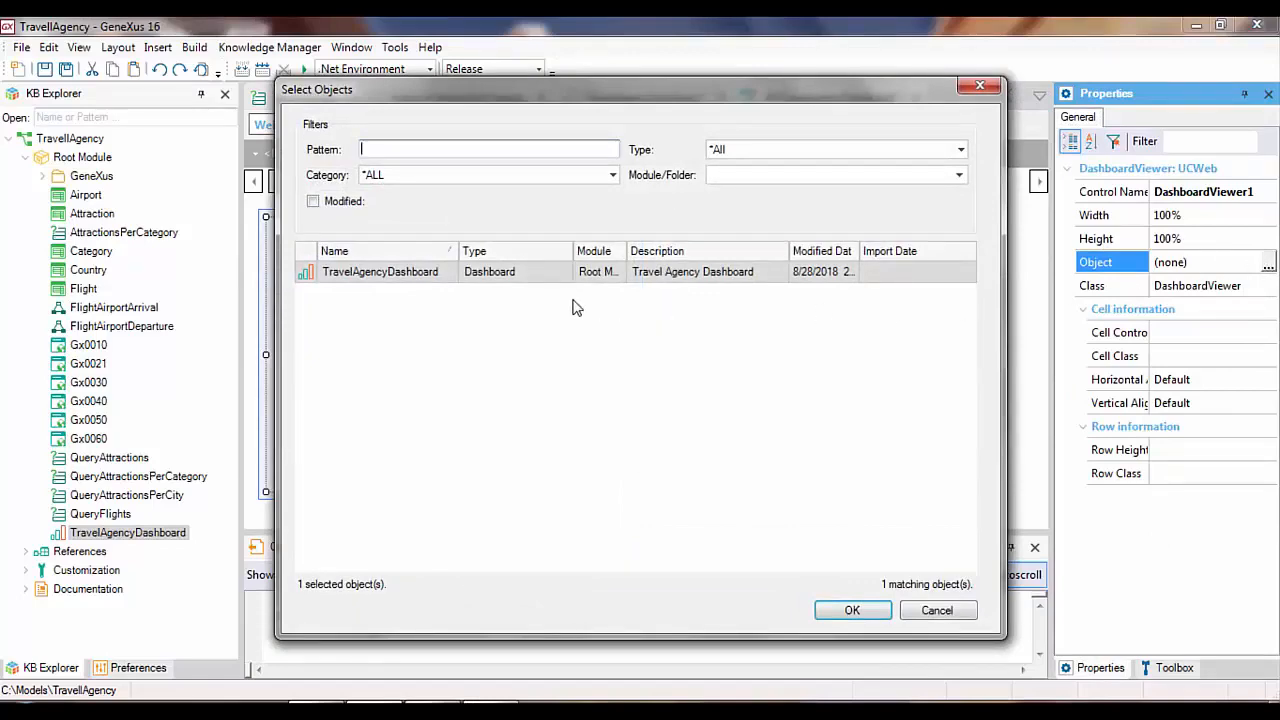
{"action": "left_click", "coordinate": [450, 286]}
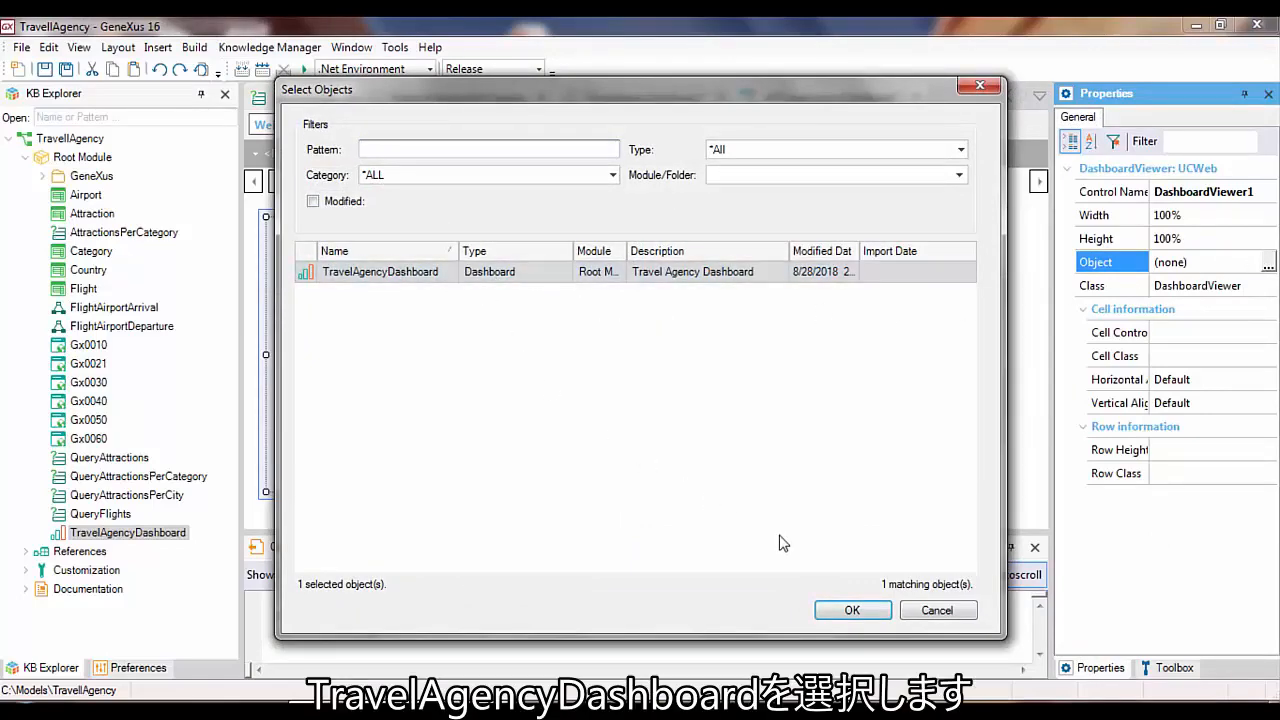
{"action": "left_click", "coordinate": [849, 609]}
- Save the WPTravelAgencyDashboard web panel and build and run the application
{"action": "key", "text": "ctrl+s"}
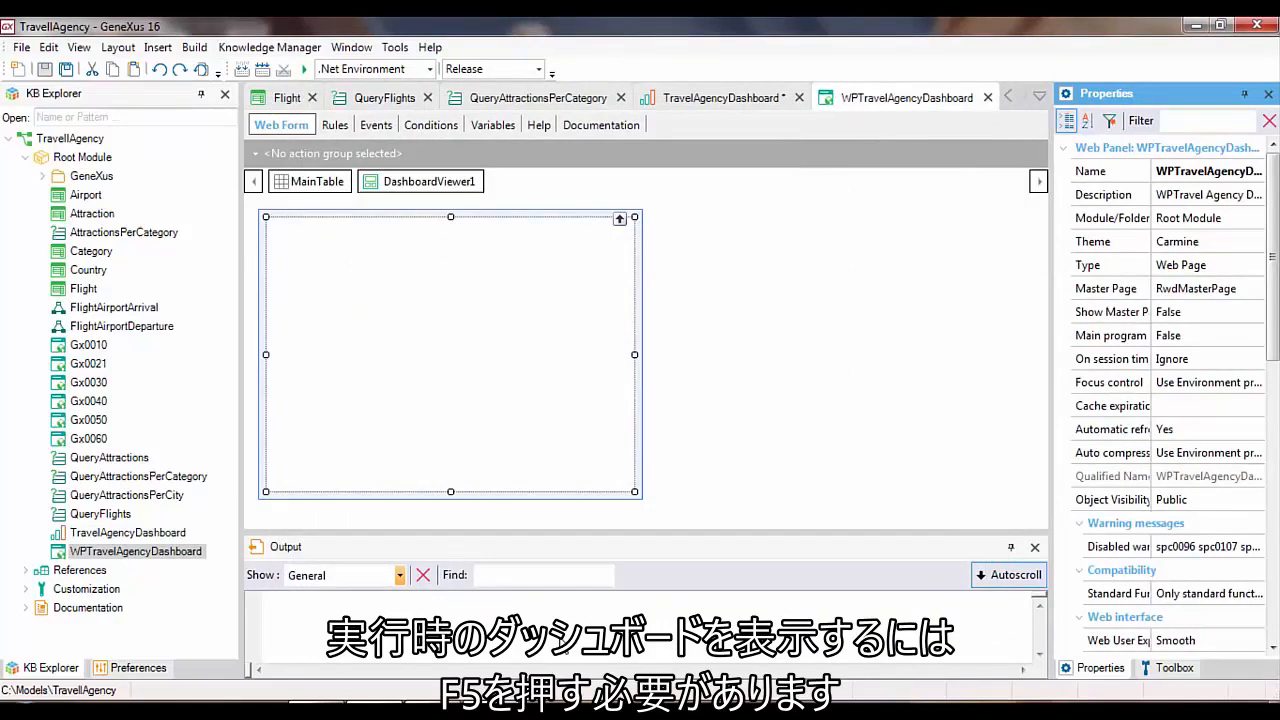
{"action": "key", "text": "F5"}
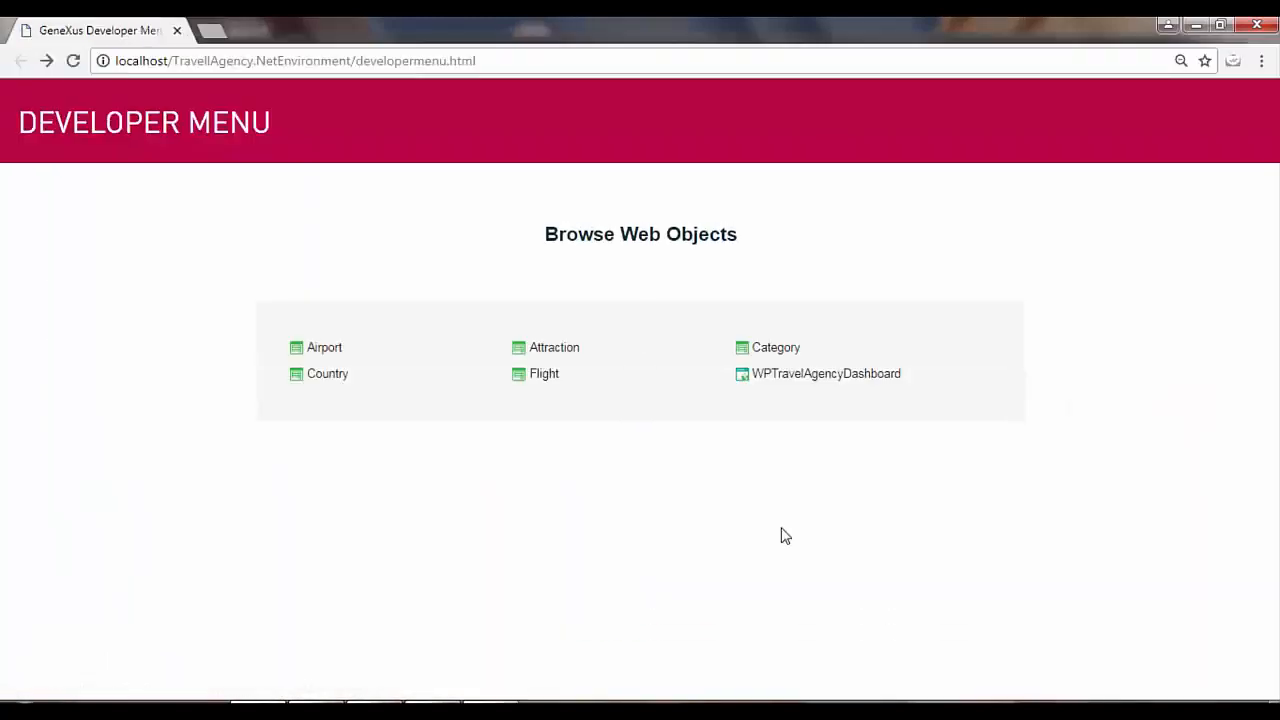
- Open the WPTravelAgencyDashboard web panel from the Developer Menu and filter the dashboard by the country France
{"action": "left_click", "coordinate": [798, 379]}
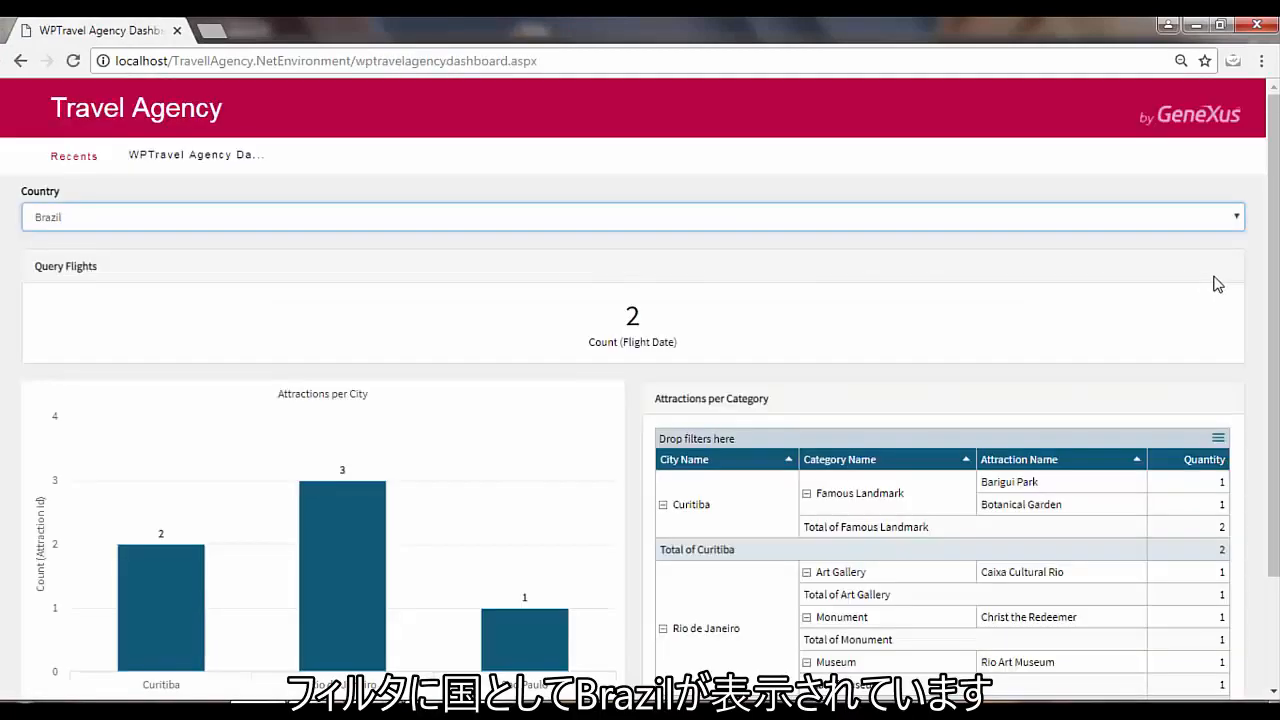
{"action": "left_click", "coordinate": [1238, 218]}
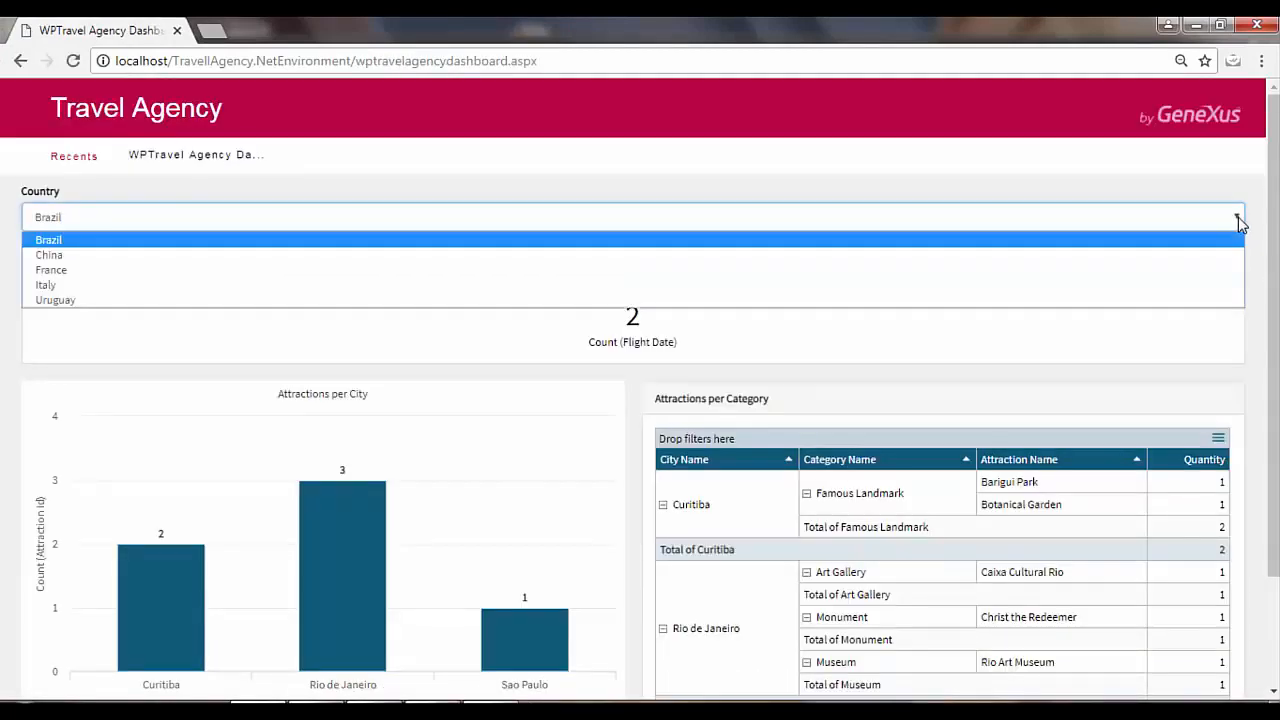
{"action": "left_click", "coordinate": [664, 272]}
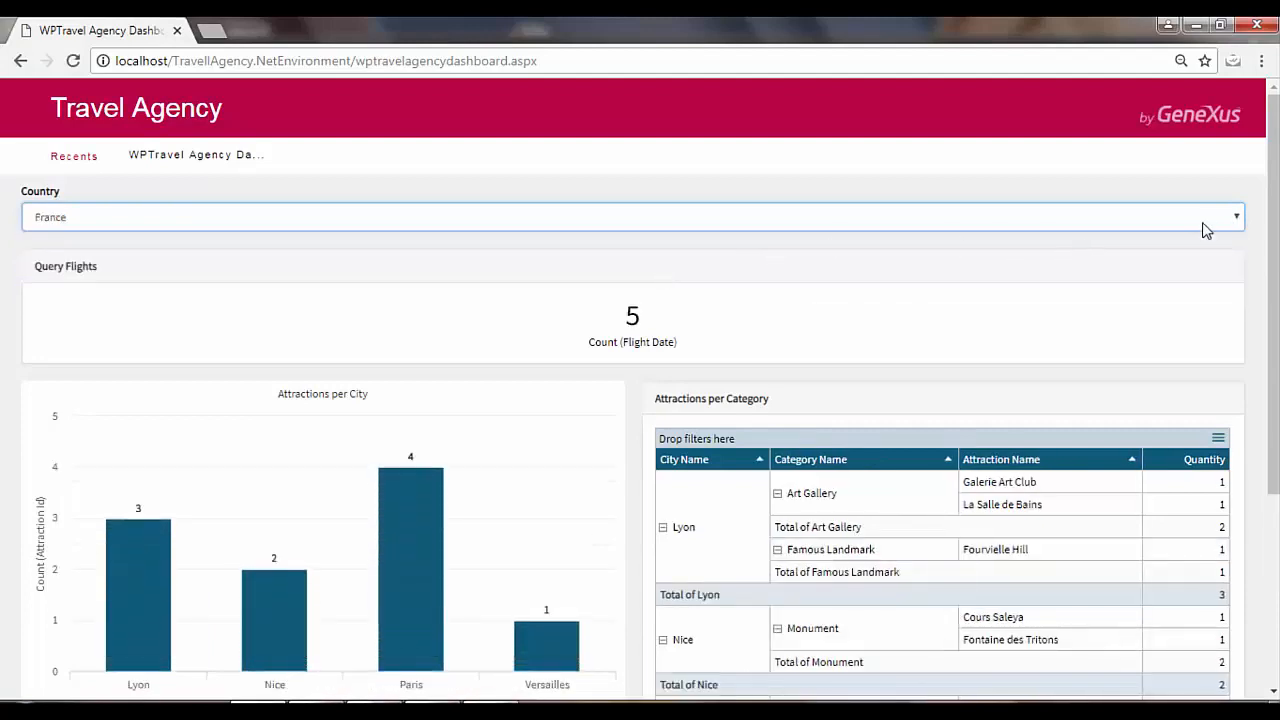
- Switch the dashboard's Country filter to Italy and then to China to check the query results for each country
{"action": "left_click", "coordinate": [1237, 217]}
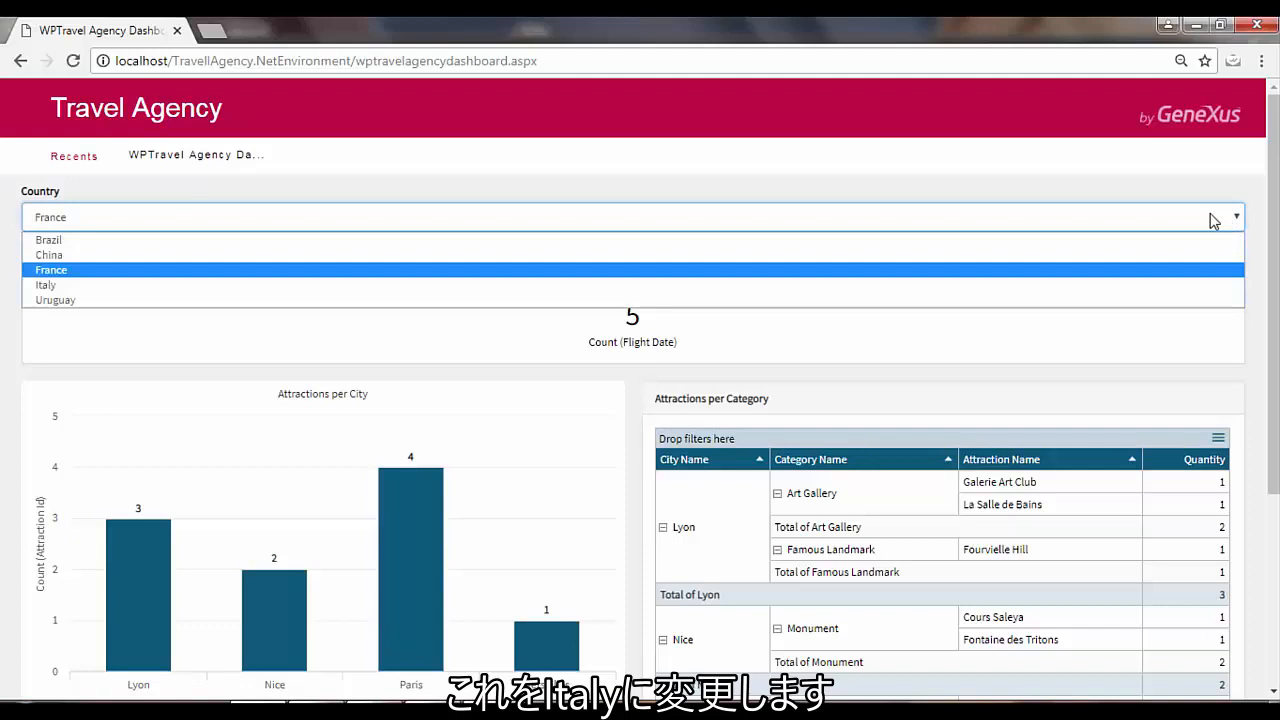
{"action": "left_click", "coordinate": [838, 288]}
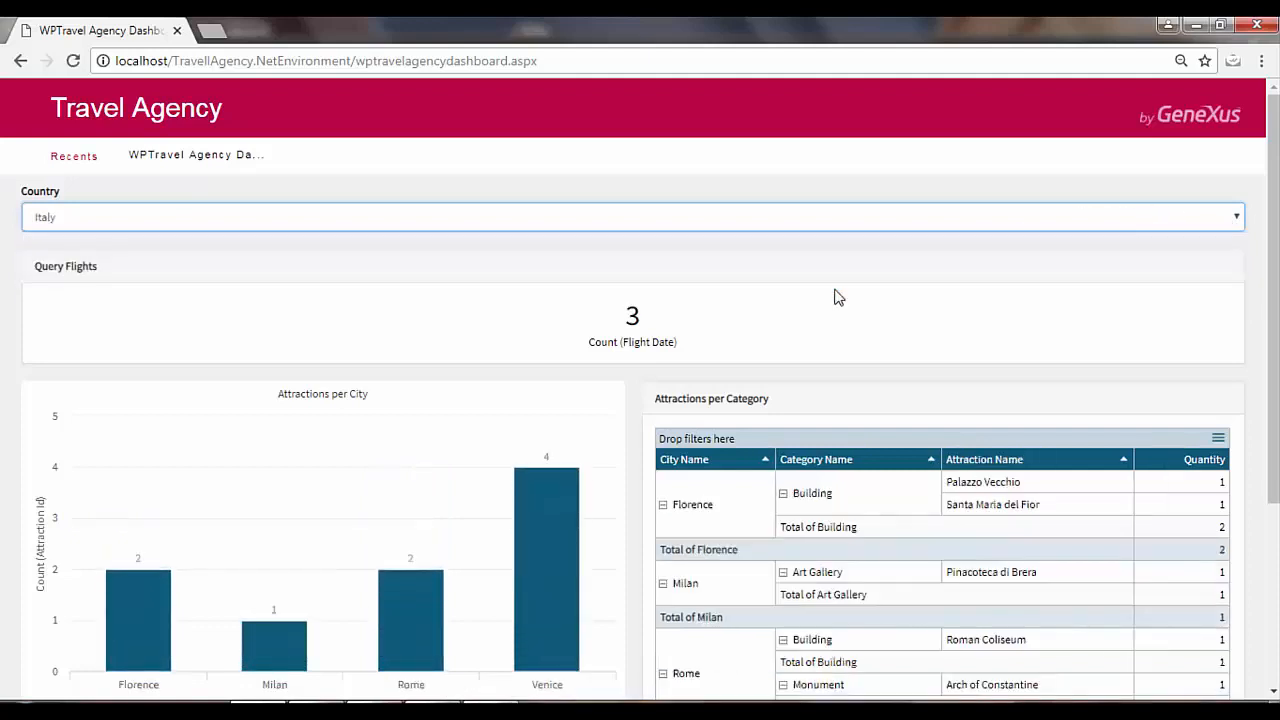
{"action": "left_click", "coordinate": [1236, 220]}
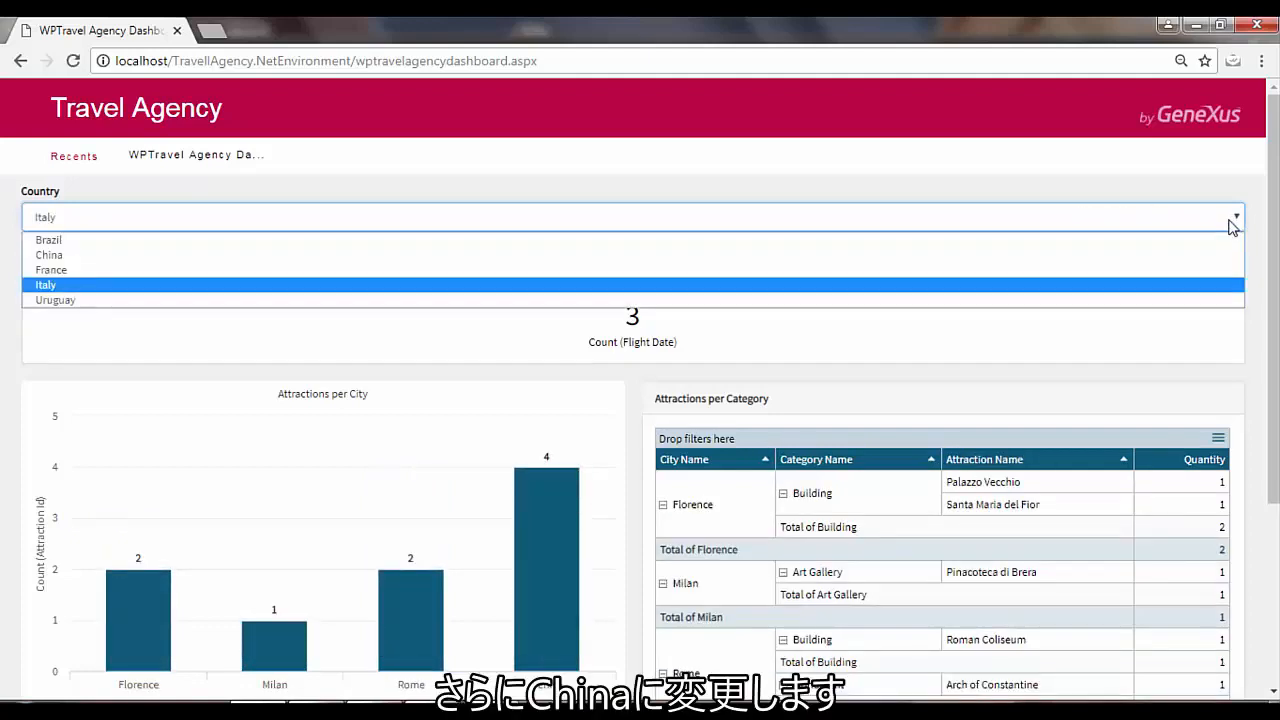
{"action": "left_click", "coordinate": [1087, 258]}
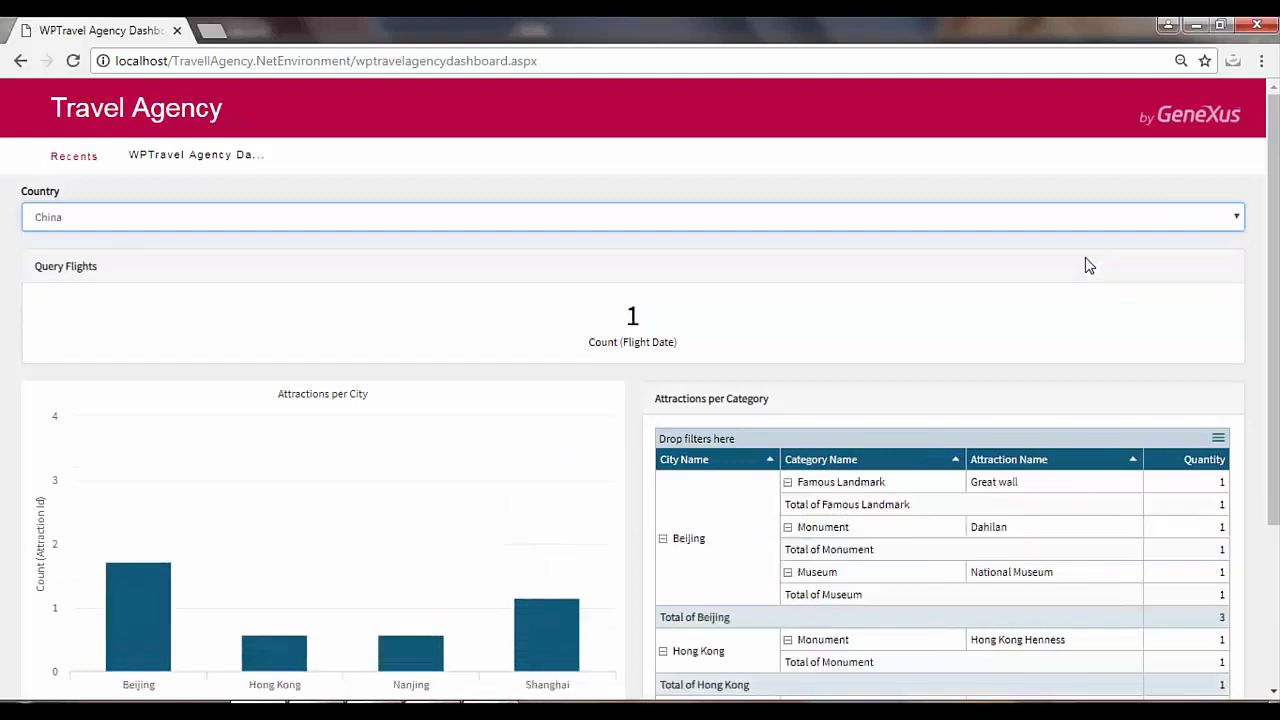